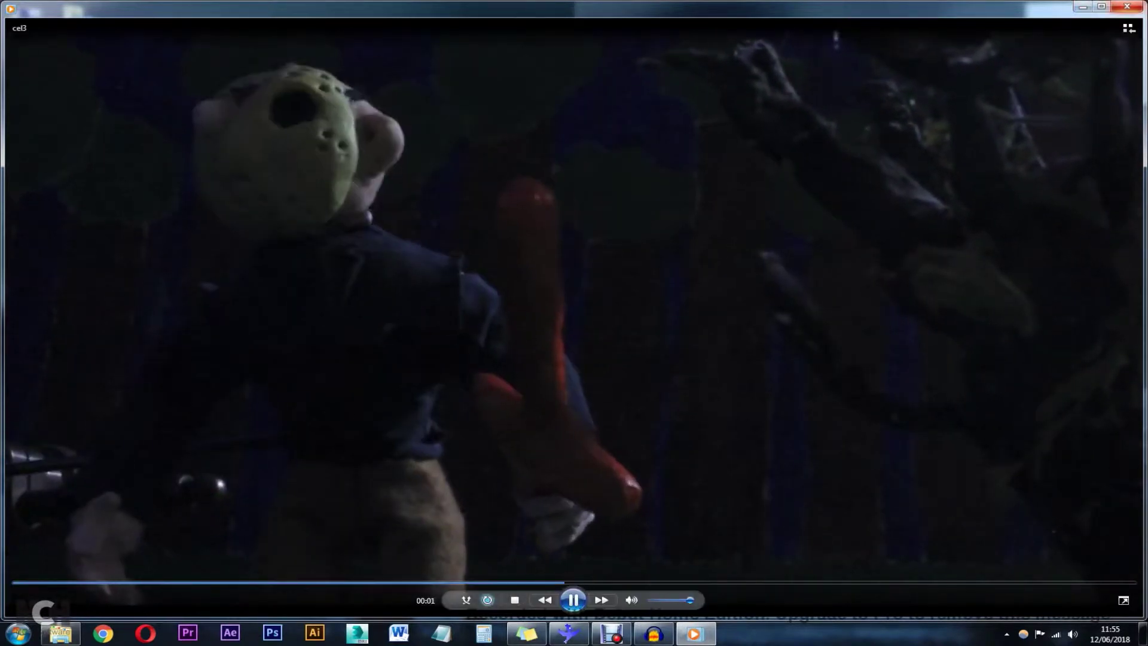
- Close the cel3.mp4 playback and examine the clip's frame size and frame rate in its file properties
left_click(1127, 6)
right_click(722, 111)
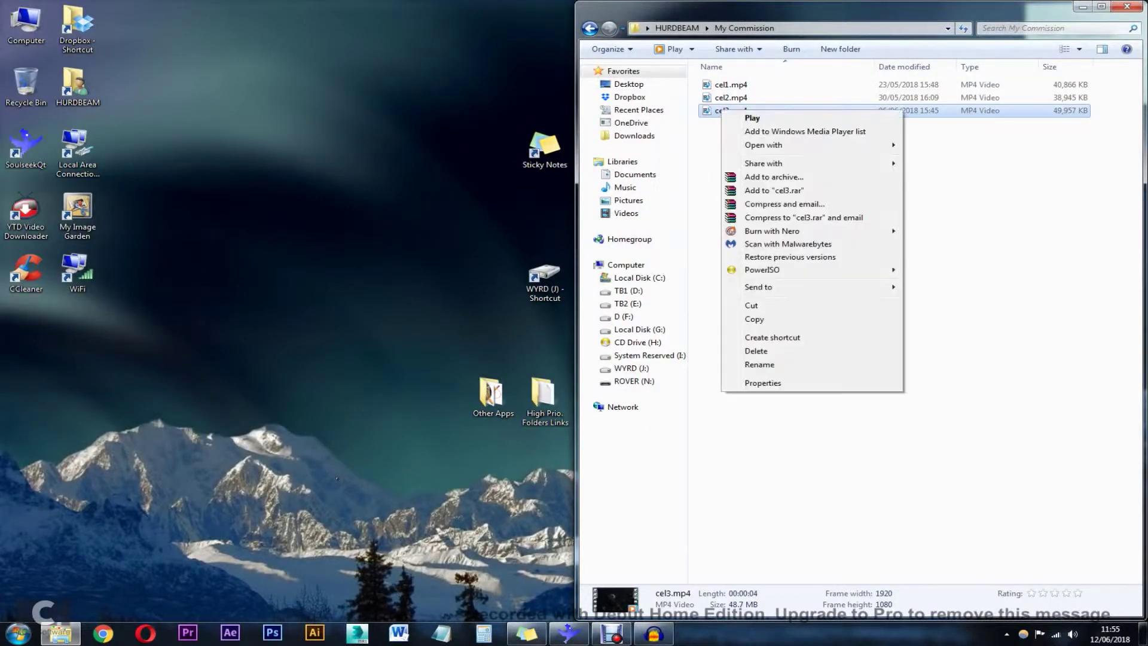
left_click(764, 383)
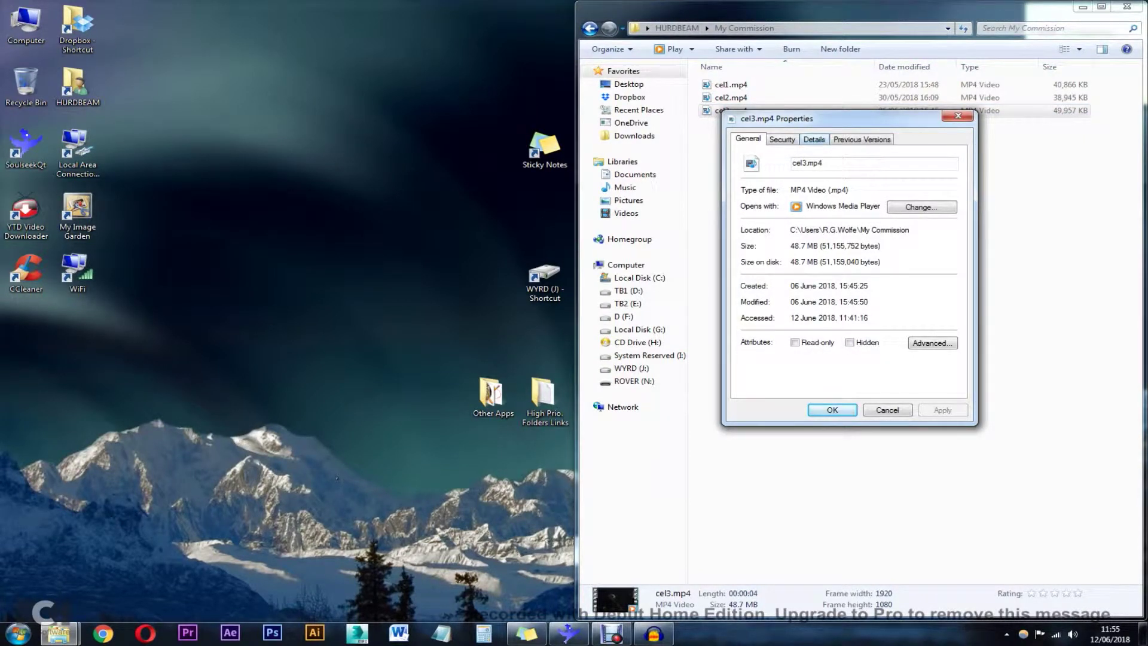
left_click(814, 140)
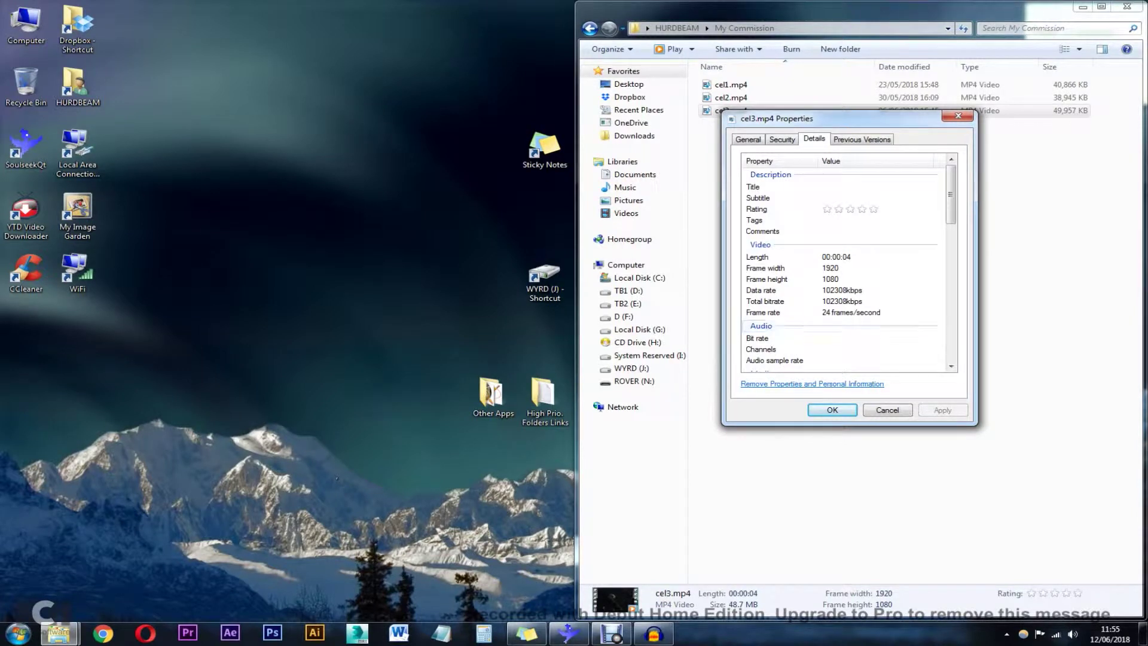
key("Escape")
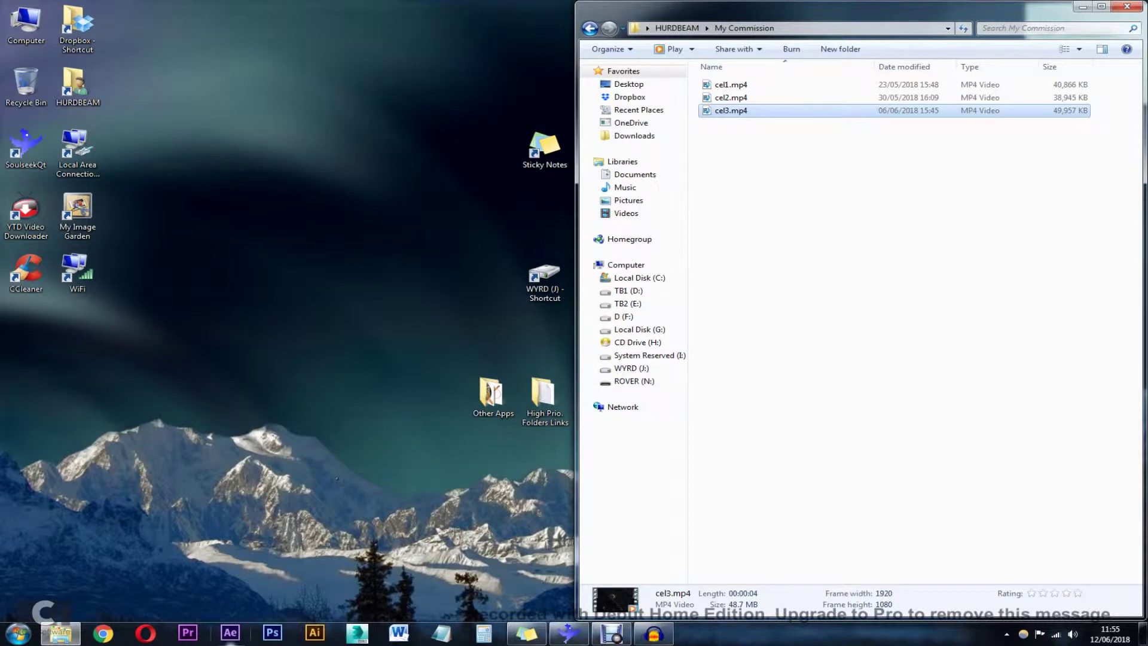
- Switch to After Effects and start a new project
left_click(230, 632)
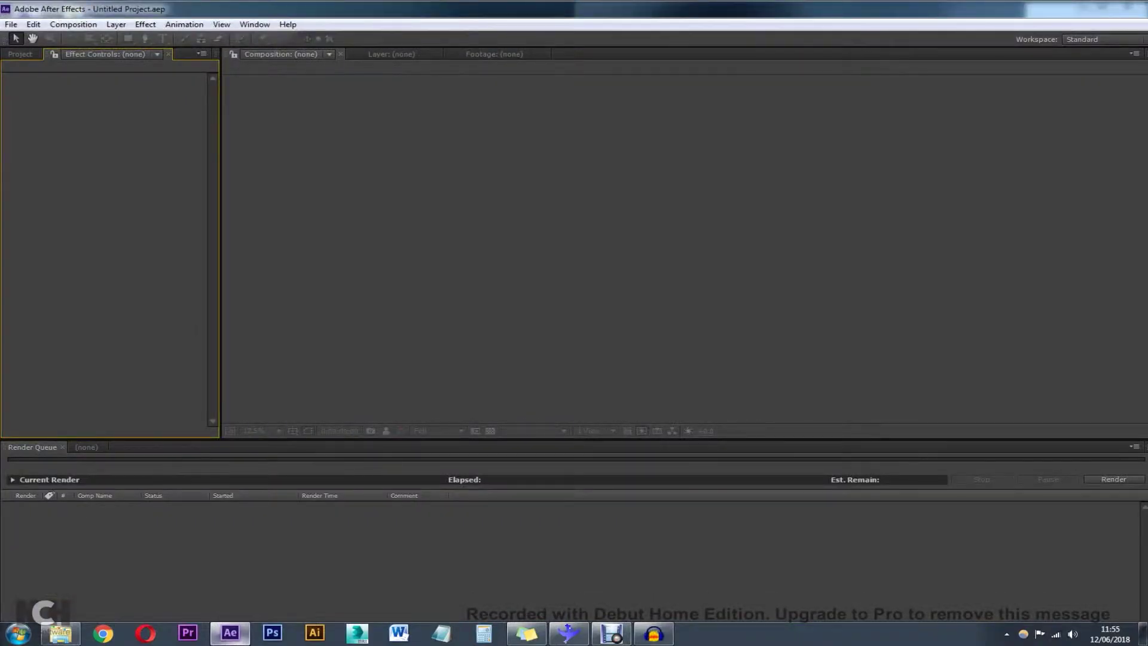
left_click(11, 24)
mouse_move(62, 66)
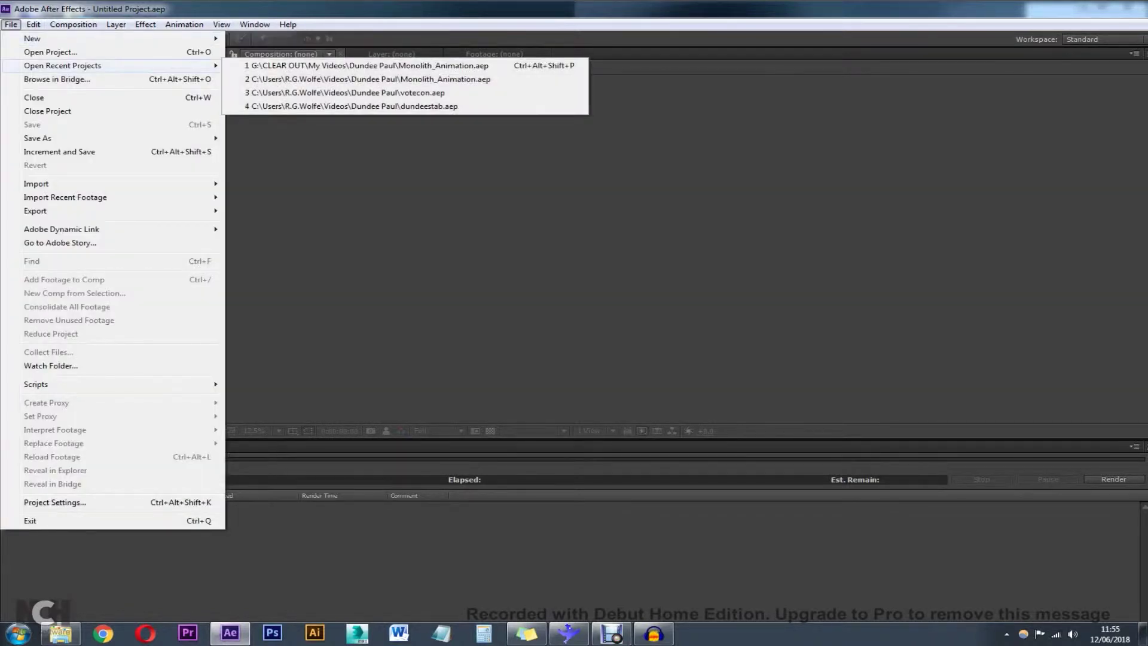
mouse_move(32, 38)
left_click(267, 39)
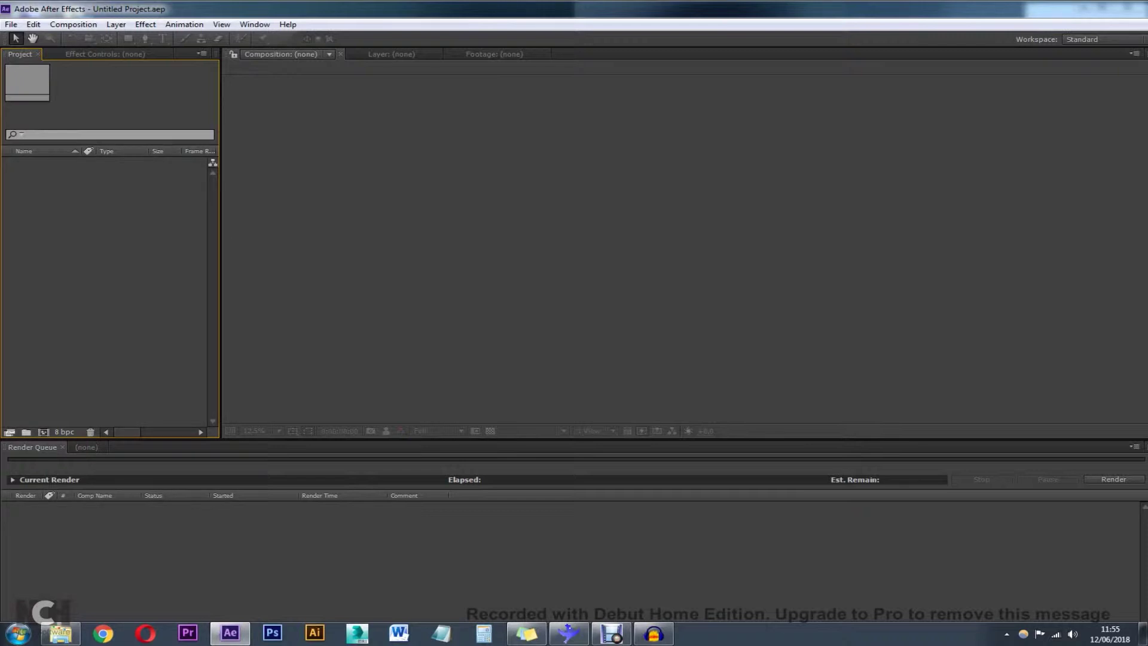
mouse_move(236, 641)
- Create a composition with a width of 1920 px and a height of 1080 px at 24 frames per second
left_click(11, 23)
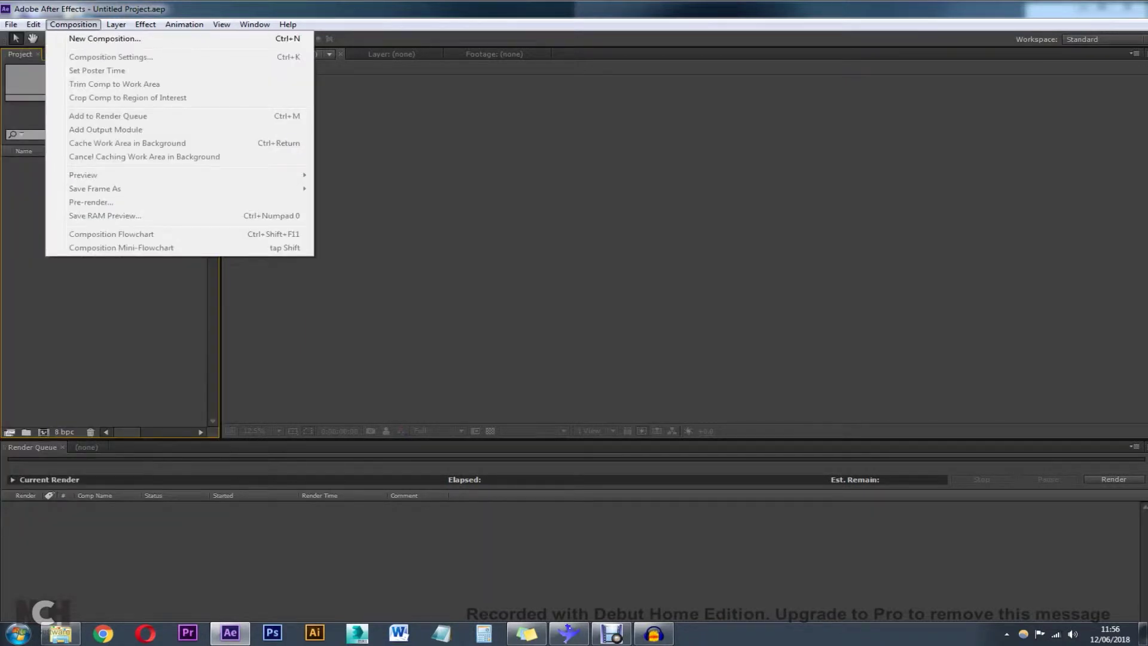
left_click(77, 38)
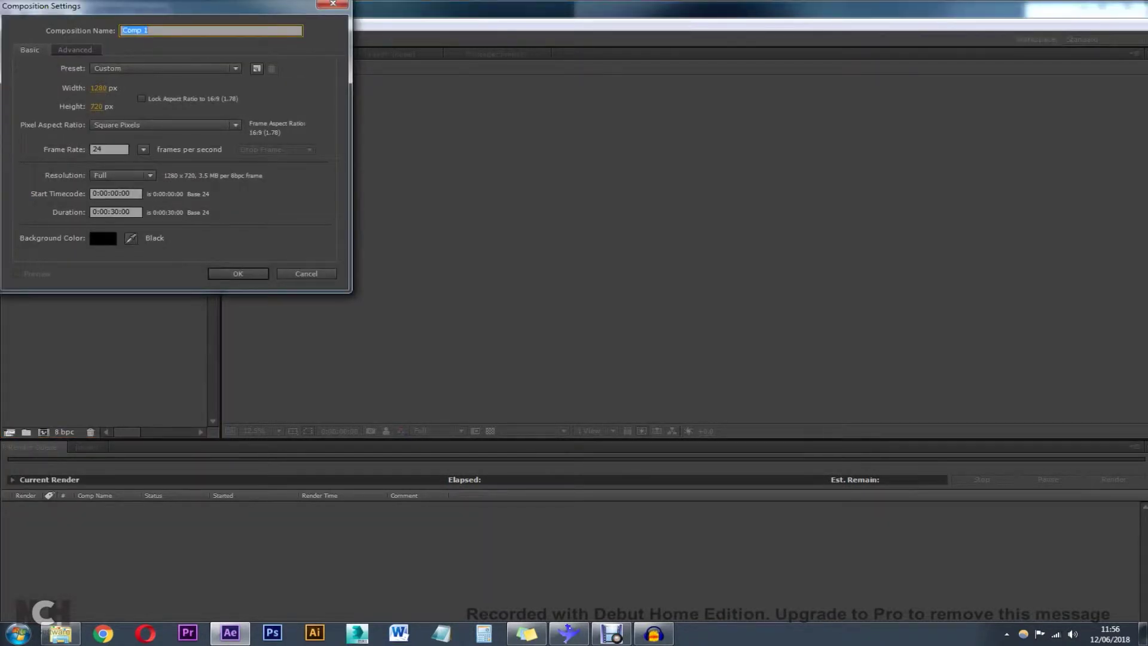
left_click(99, 88)
type("1920")
key("Tab")
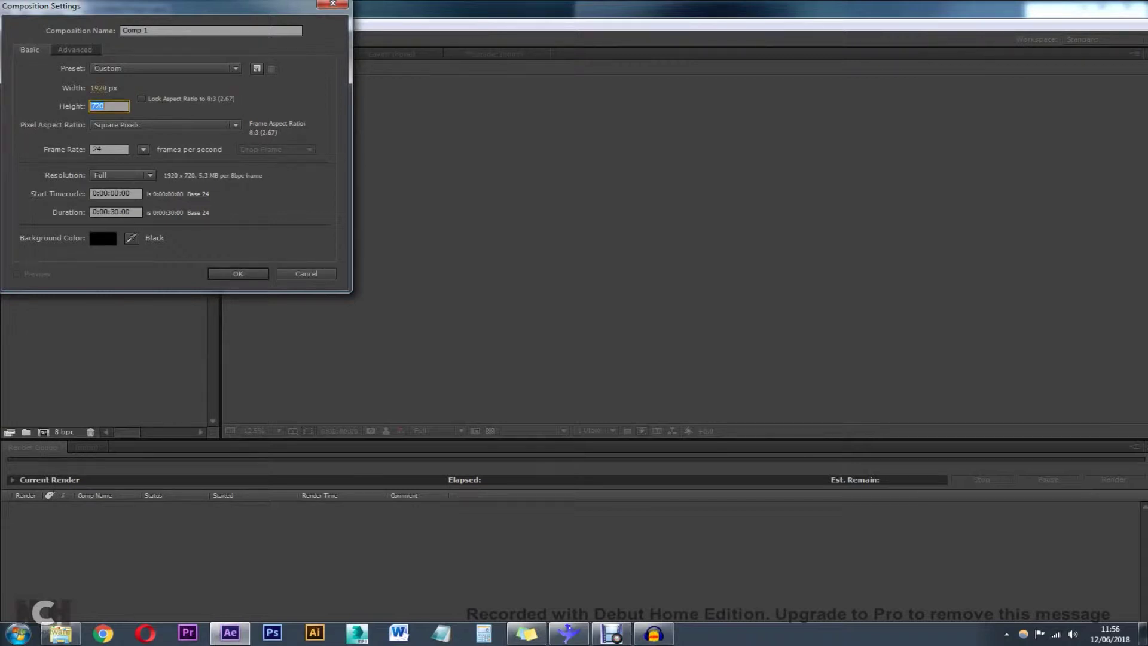
type("1080")
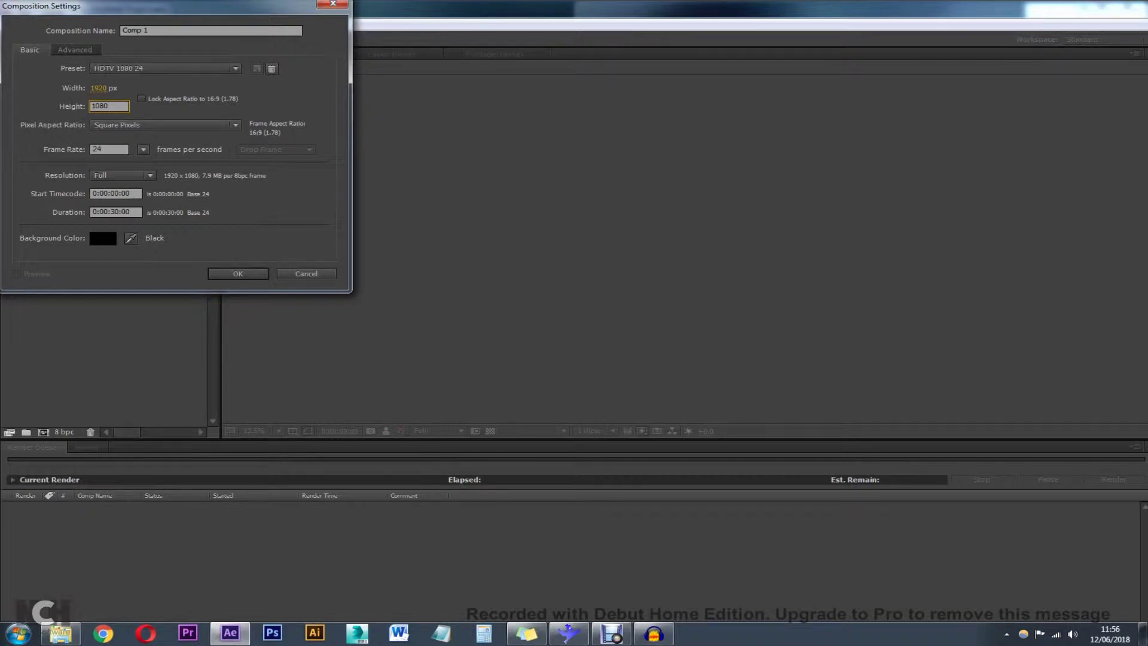
left_click(179, 68)
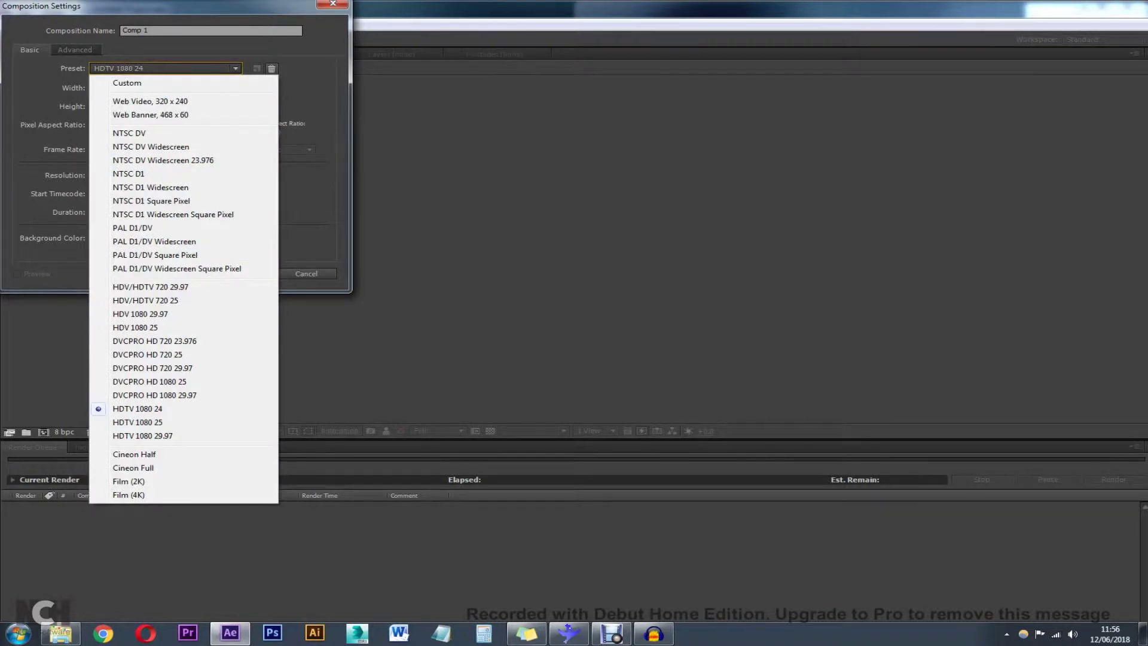
key("Escape")
key("Return")
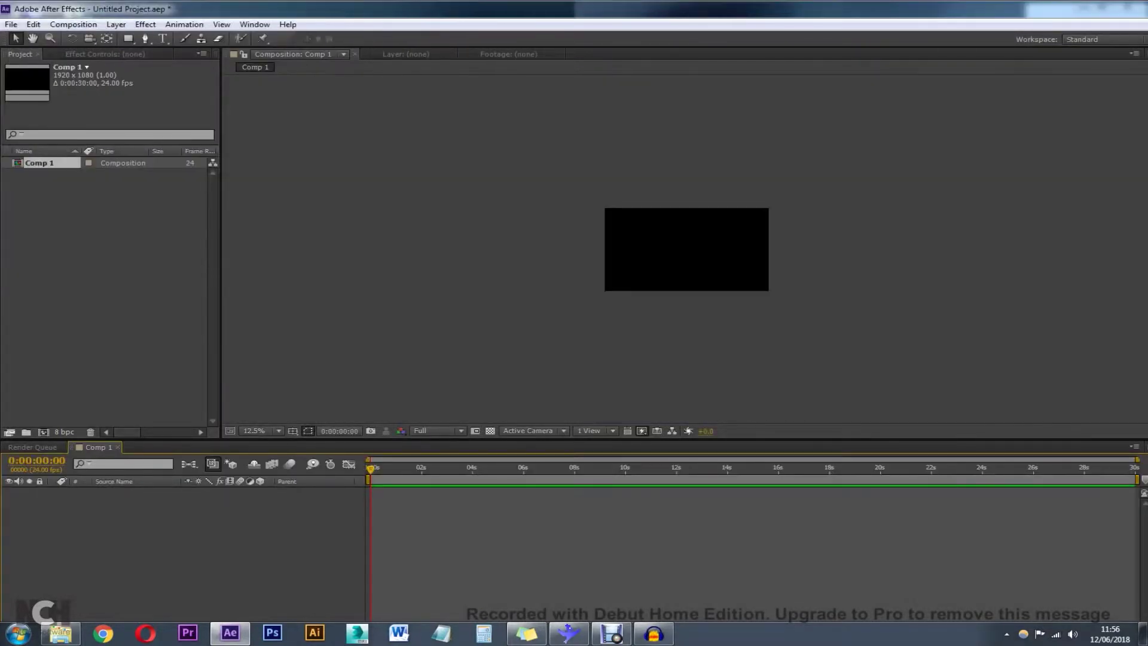
- Import cel3.mp4 from the My Commission folder into the After Effects project
key("period")
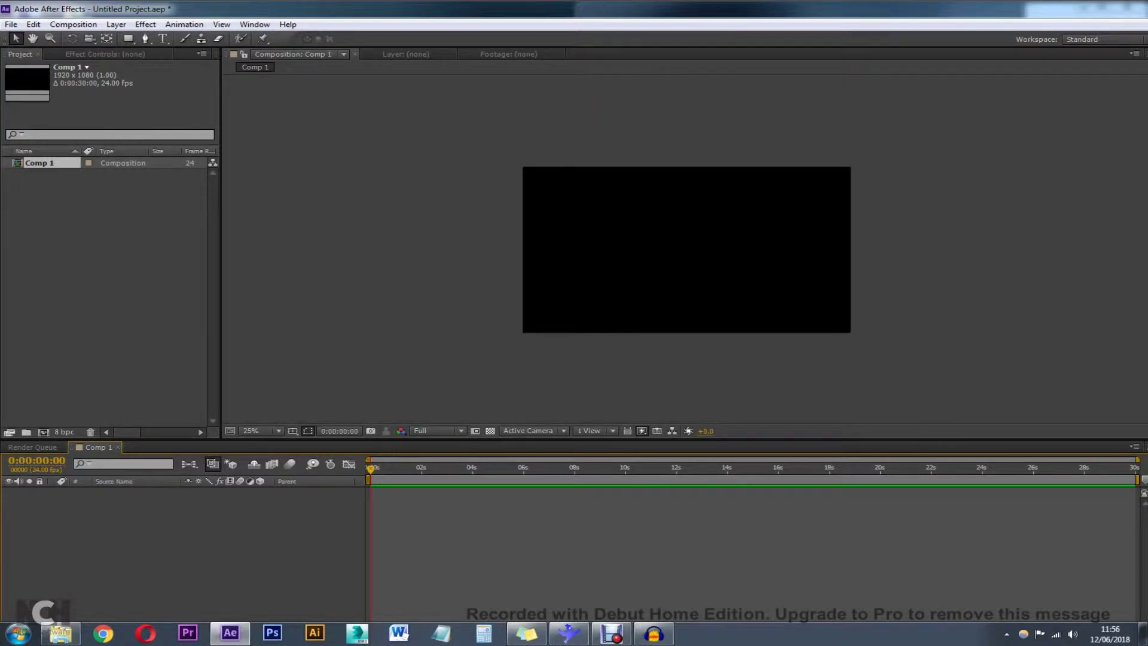
left_click_drag(519, 1, 520, 101)
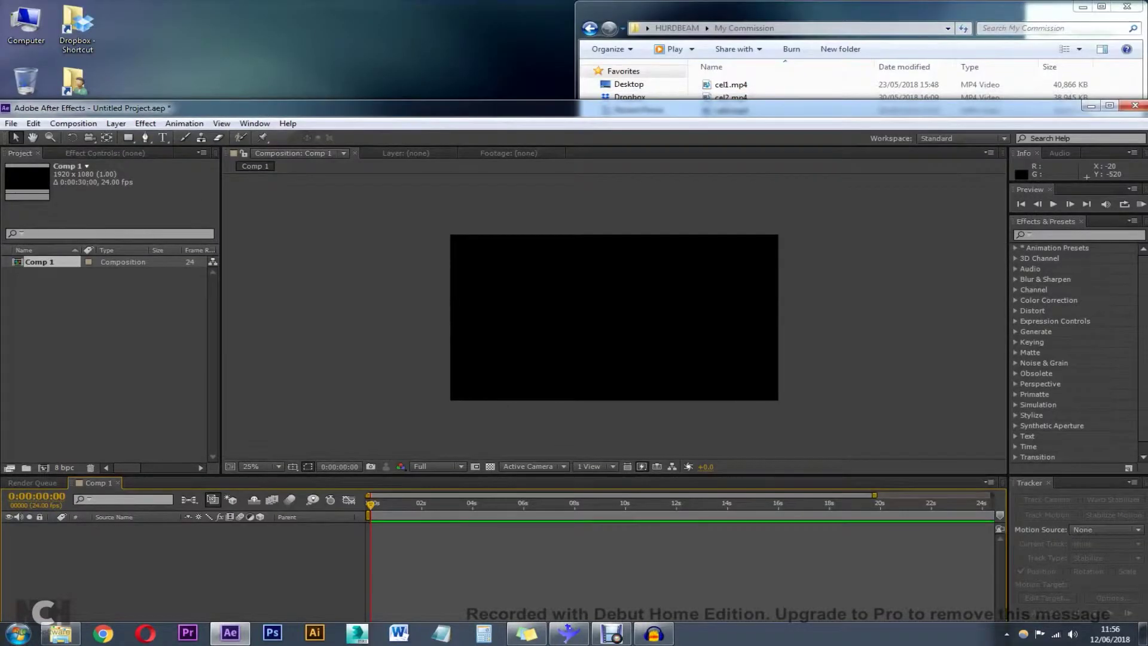
left_click_drag(743, 107, 0, 206)
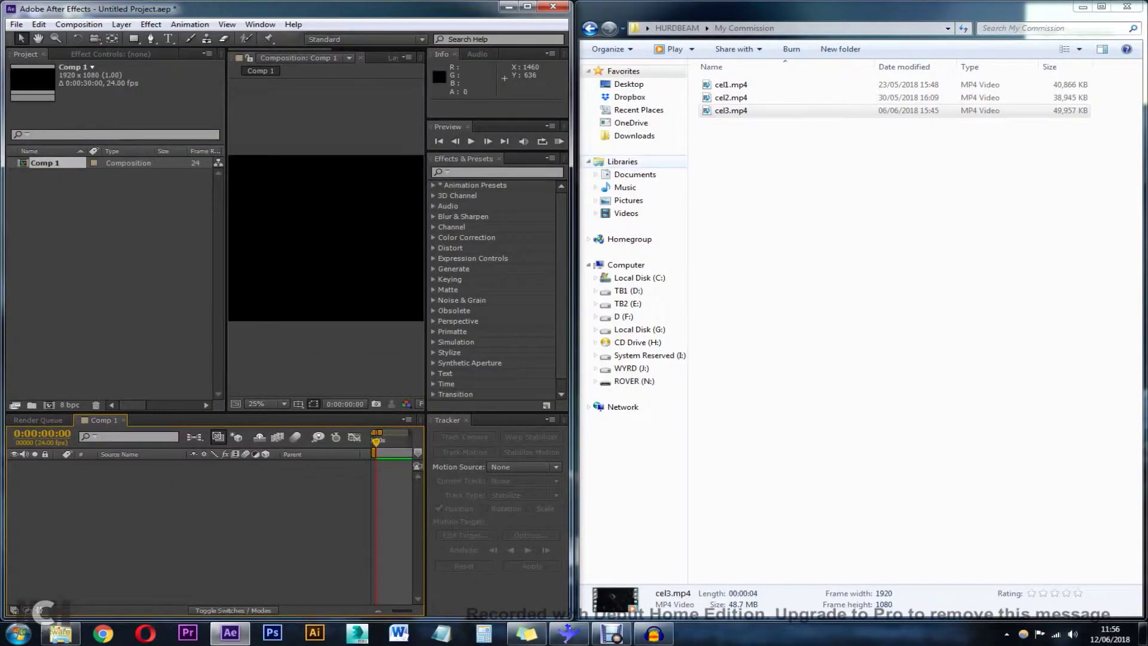
left_click_drag(733, 110, 84, 245)
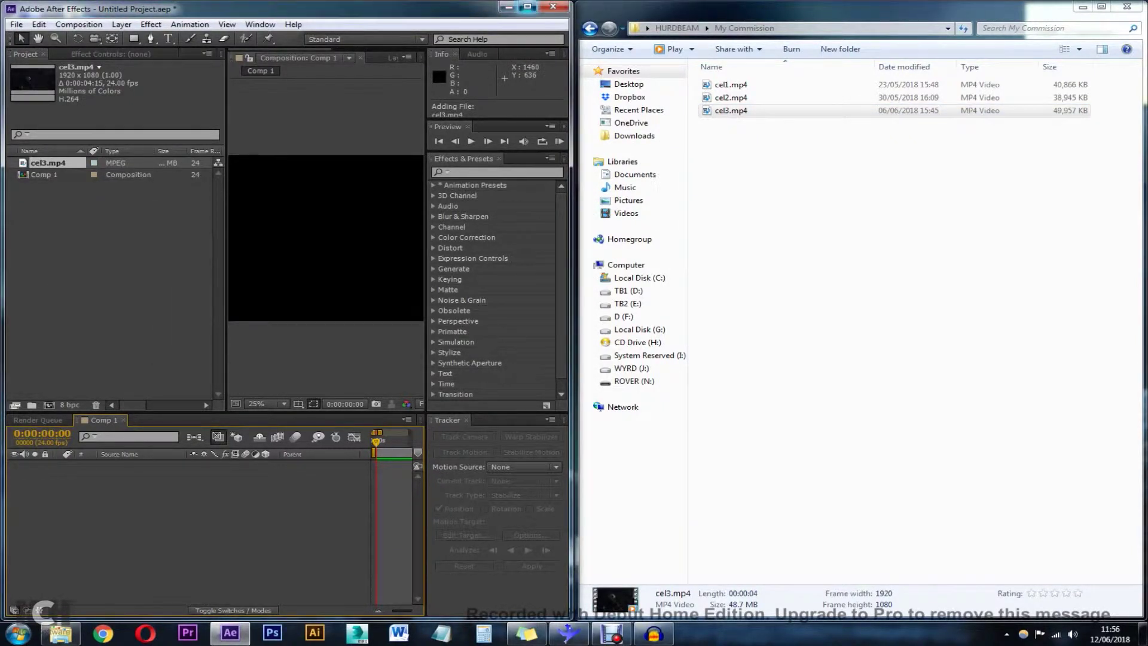
left_click(528, 6)
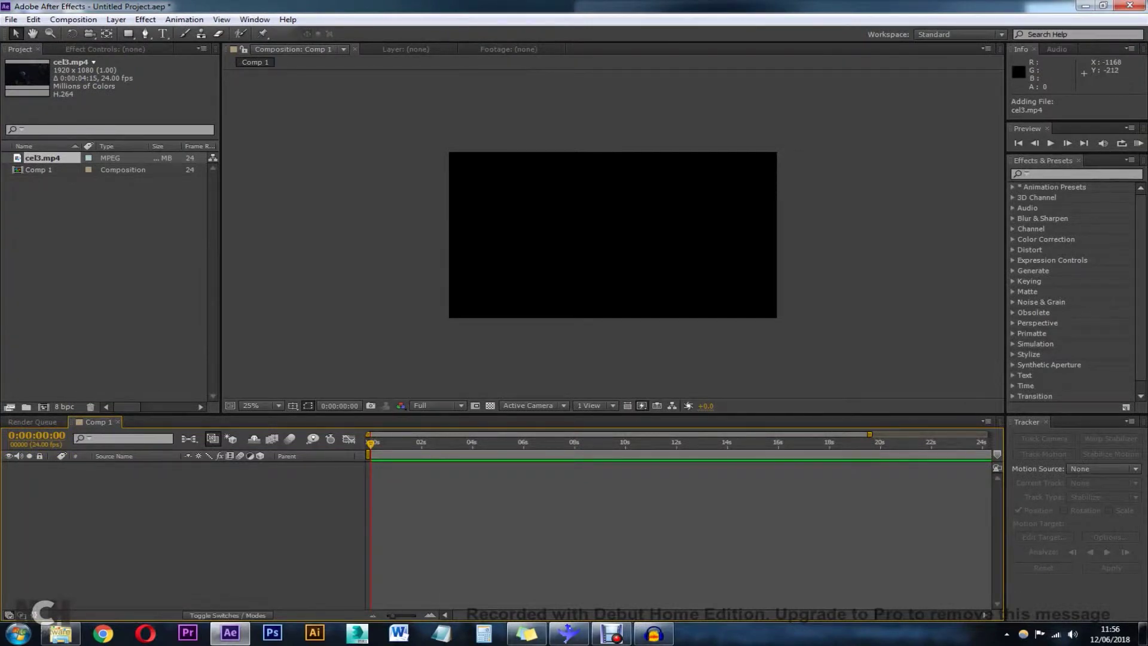
mouse_move(43, 158)
left_mouse_down()
mouse_move(45, 171)
mouse_move(44, 157)
left_mouse_up()
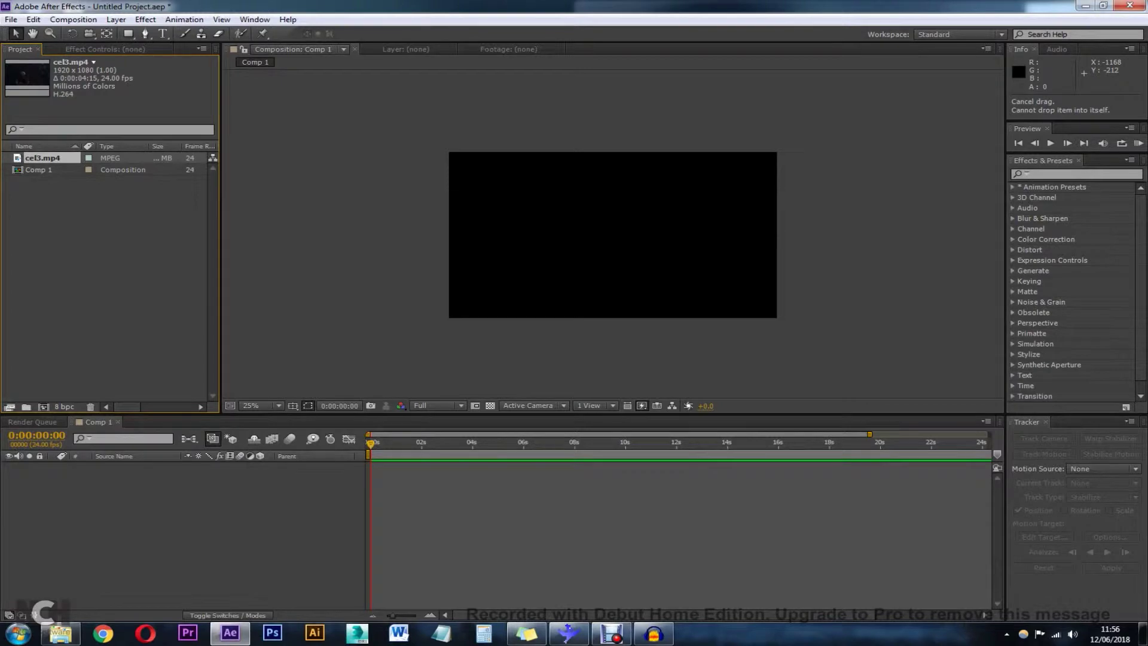
- Switch to Premiere Pro and open the recent project Film cutter.prproj
left_click(1085, 6)
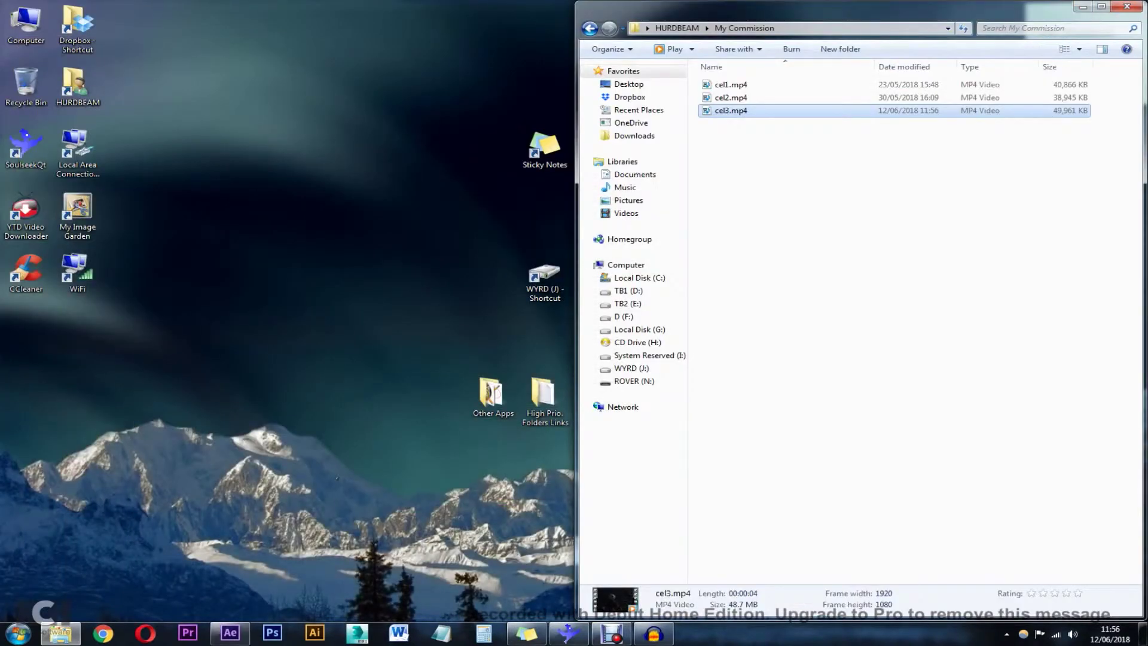
left_click(188, 634)
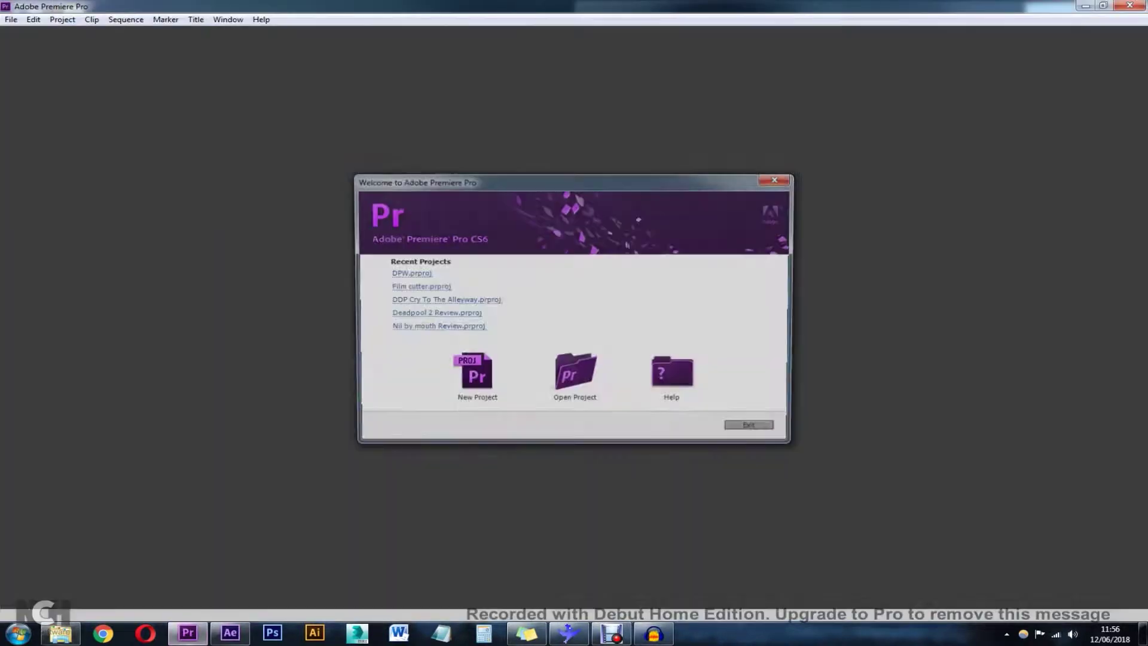
left_click(417, 287)
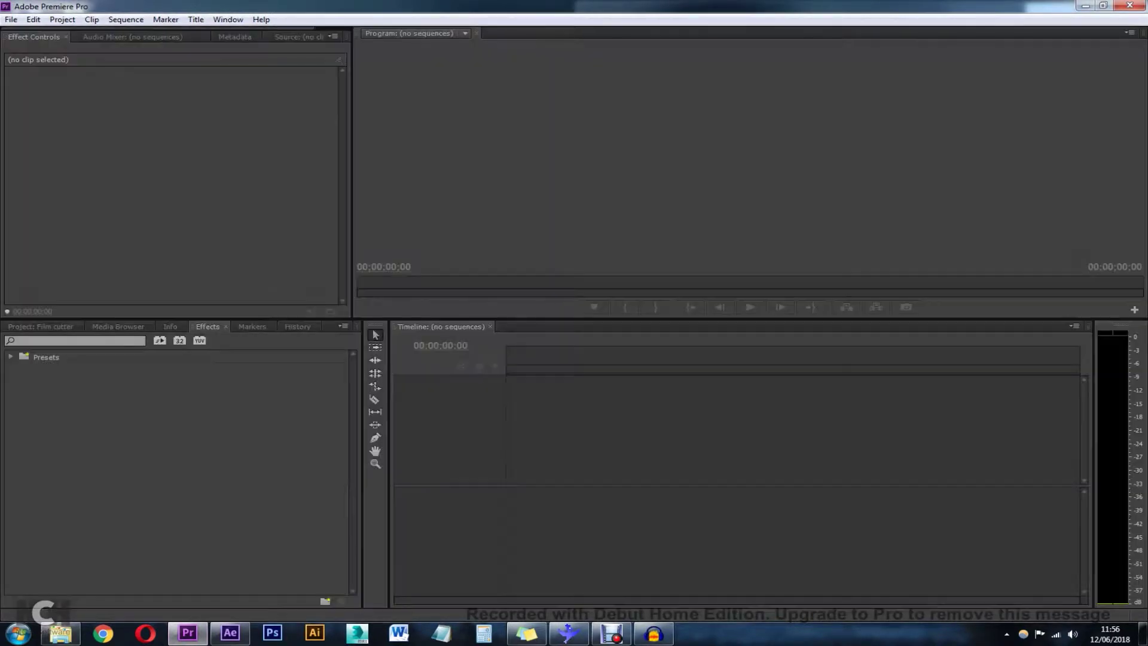
- Place cel3.mp4 from the My Commission folder at the start of the Video 1 track in the Sequence 01 timeline
left_click_drag(314, 6, 398, 172)
left_click_drag(731, 111, 568, 502)
left_click(555, 413)
left_click(857, 169)
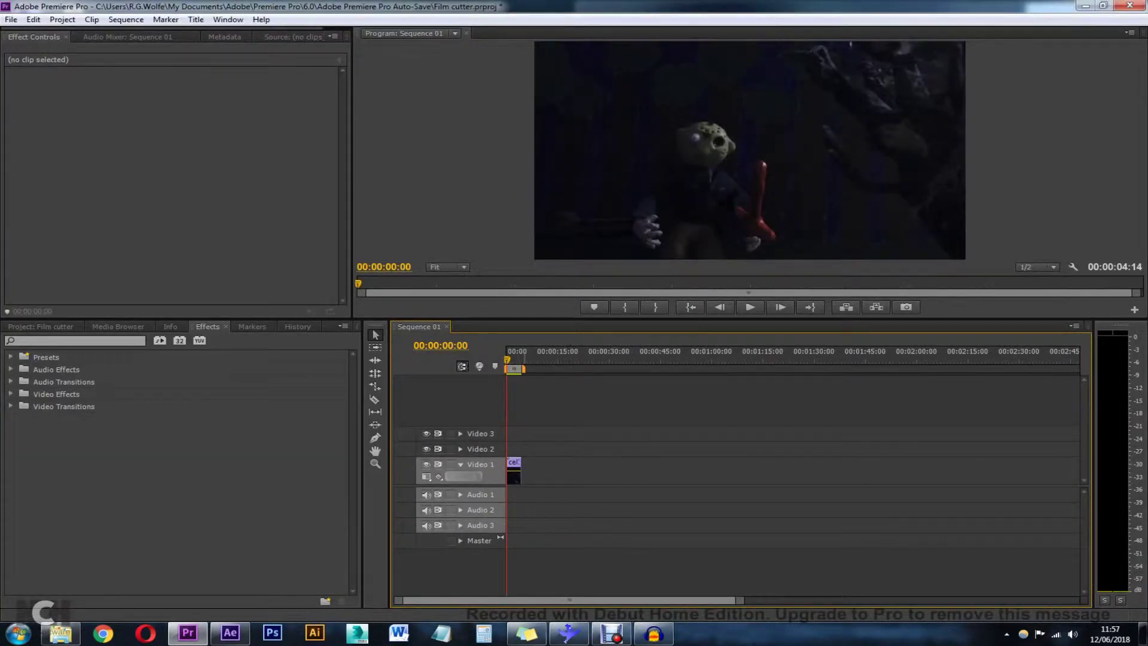
- Play the clip and step through its last frames to park the playhead on the empty background frame at 00:00:04:13
key("space")
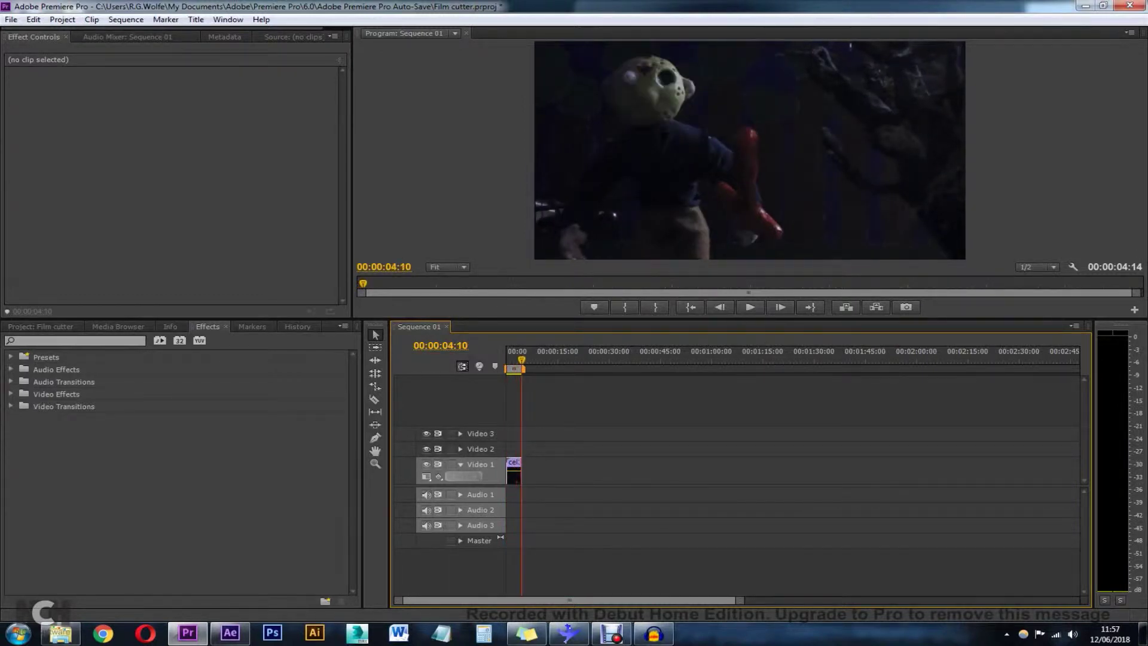
key("Left")
key("Left")
key("Left")
key("Left")
key("Left")
key("Left")
key("Left")
key("Left")
key("Left")
key("Right")
key("Right")
key("Right")
key("Right")
key("Right")
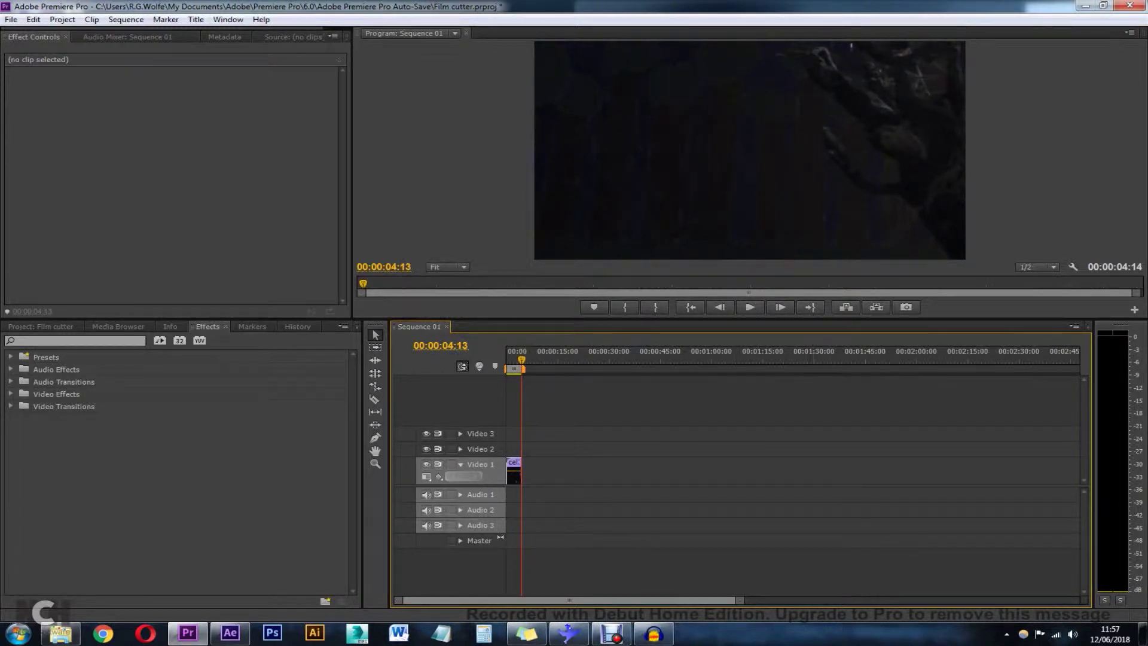
- Export the current frame as a BMP still into the My Commission folder
left_click(906, 307)
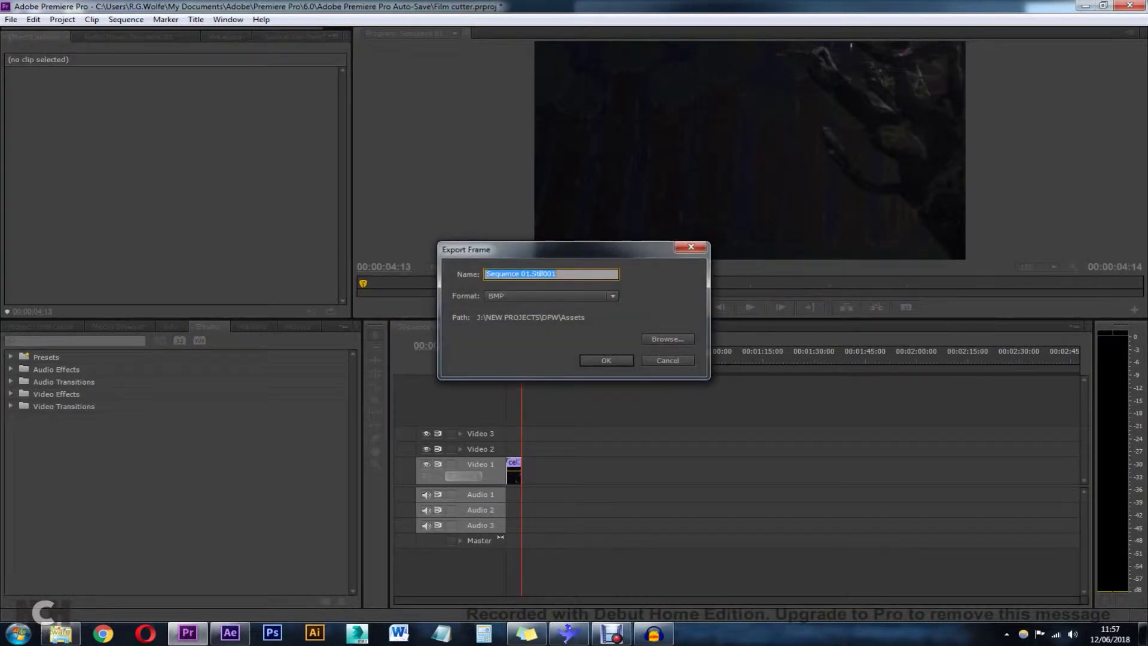
left_click(668, 338)
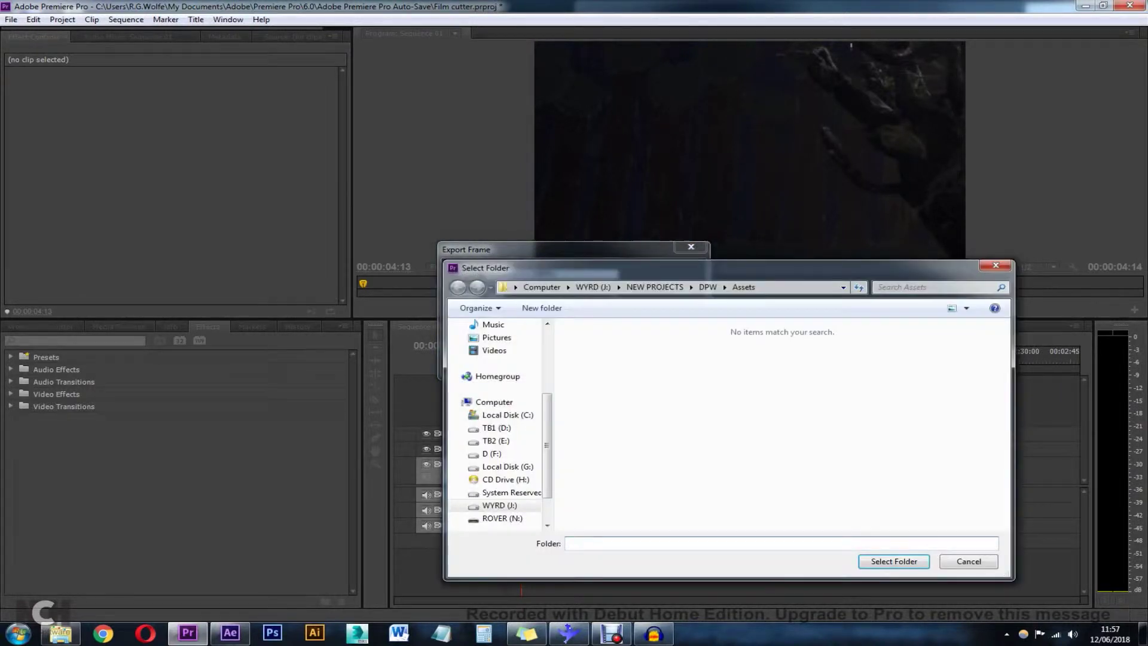
left_click_drag(547, 445, 548, 382)
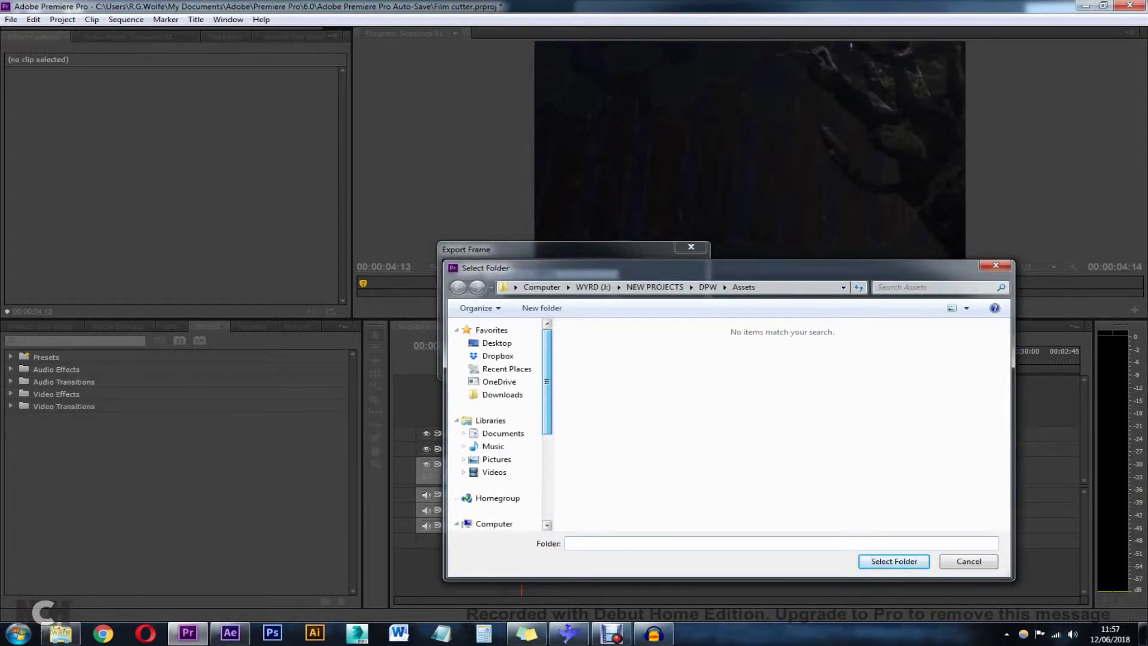
left_click(496, 342)
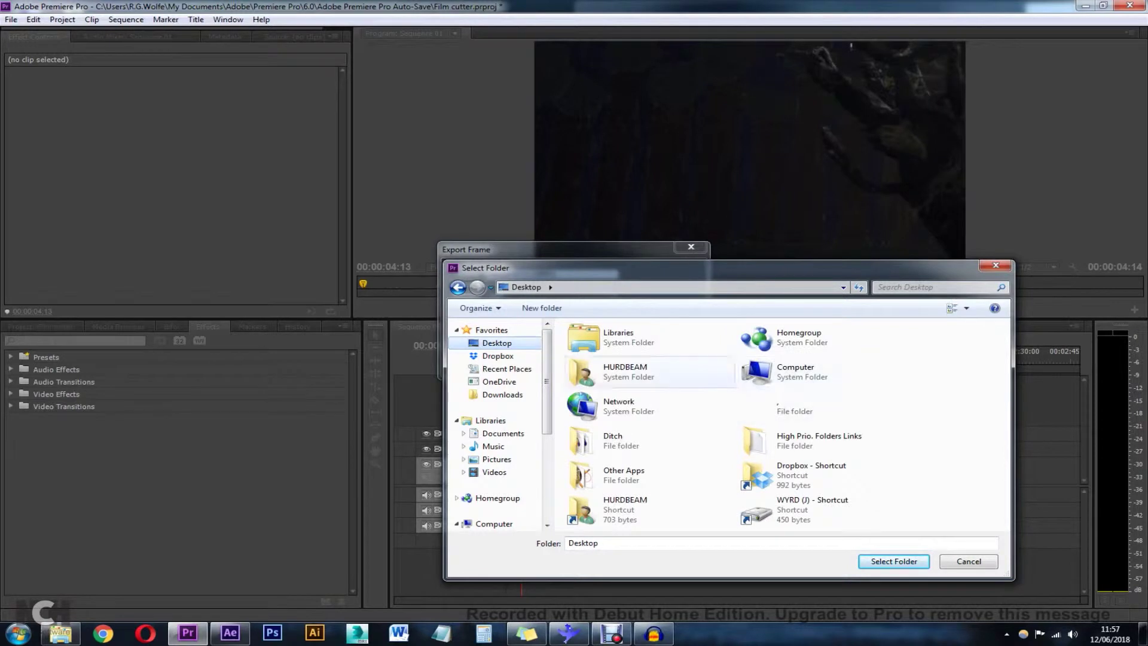
double_click(625, 371)
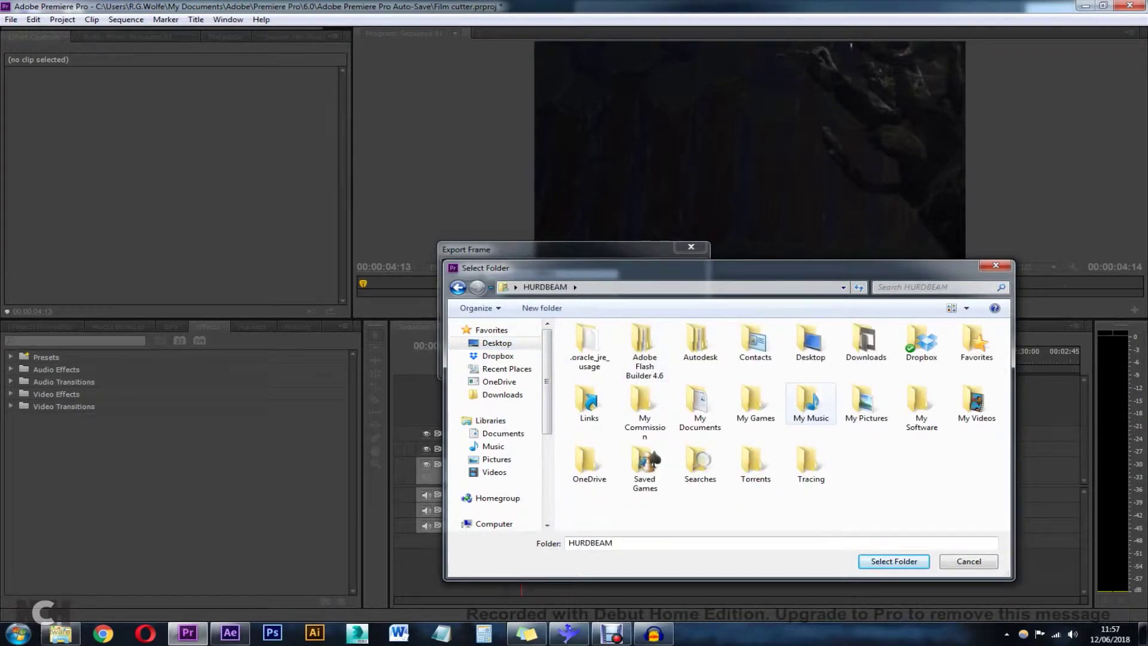
double_click(645, 413)
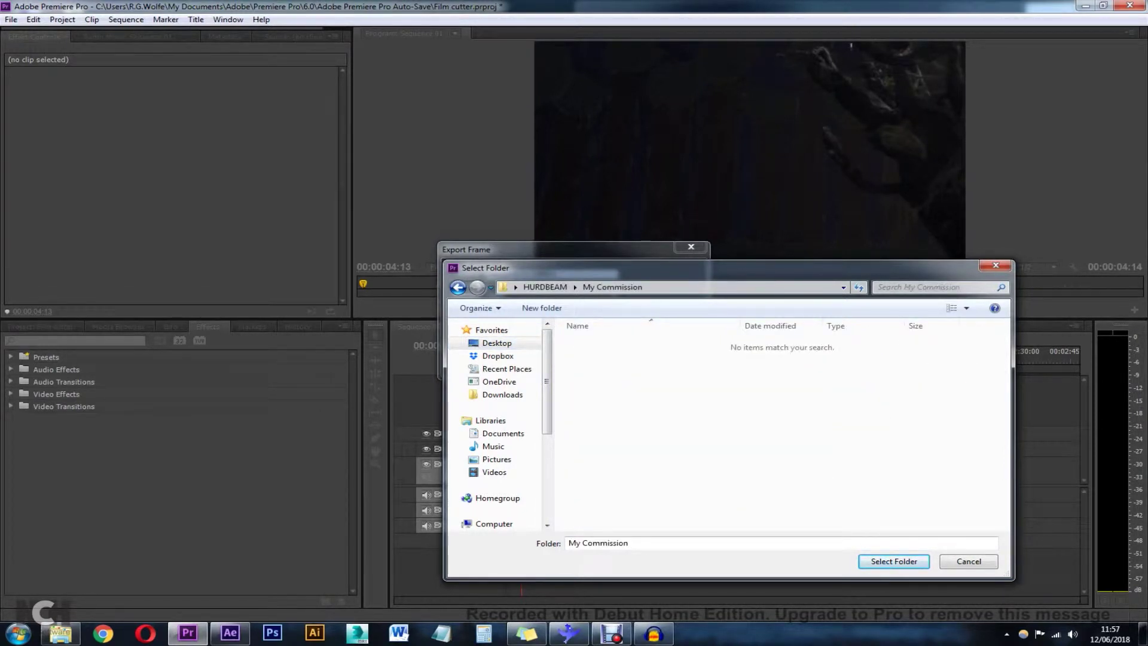
left_click(894, 561)
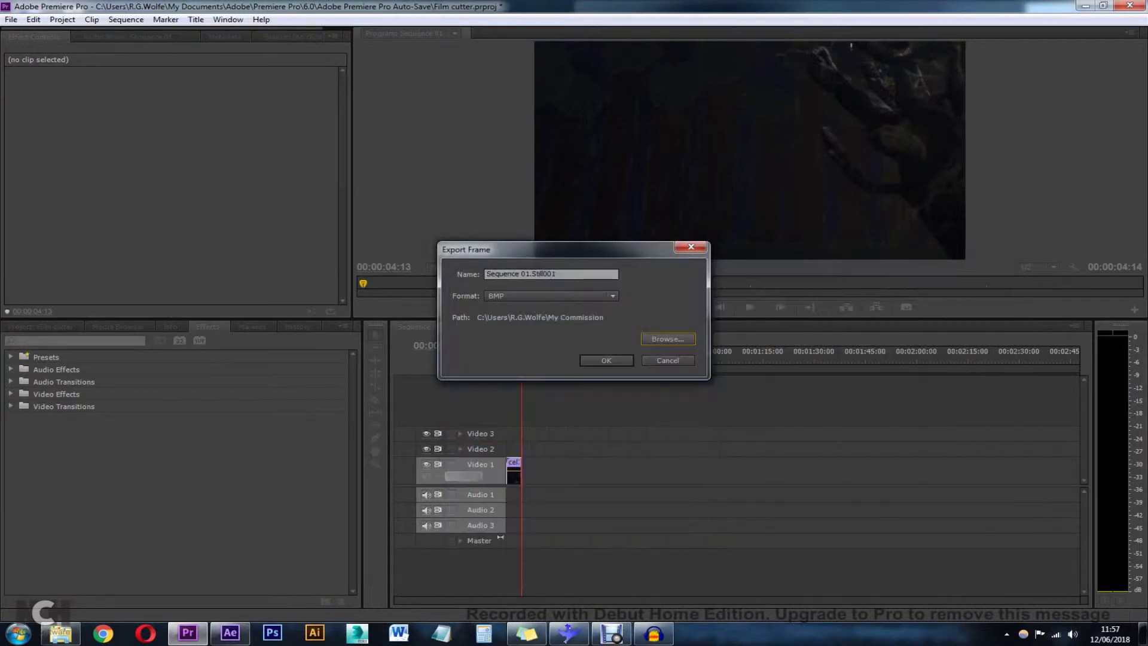
key("Return")
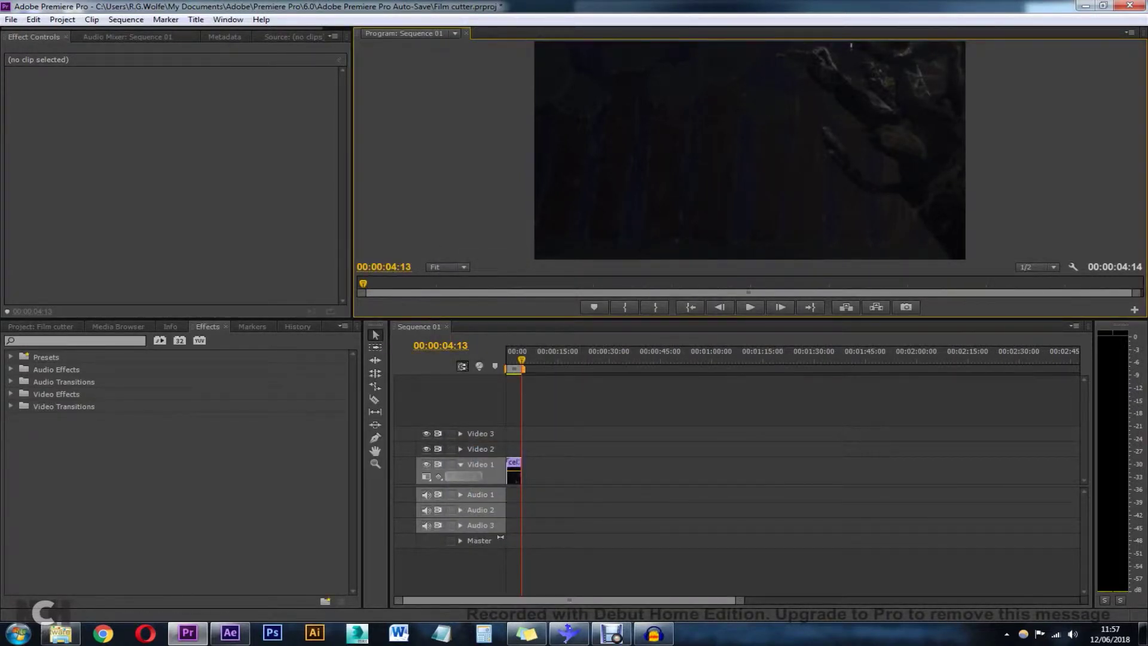
- Open Sequence 01.Still001.bmp from the My Commission folder to inspect the exported background frame
left_click(1084, 6)
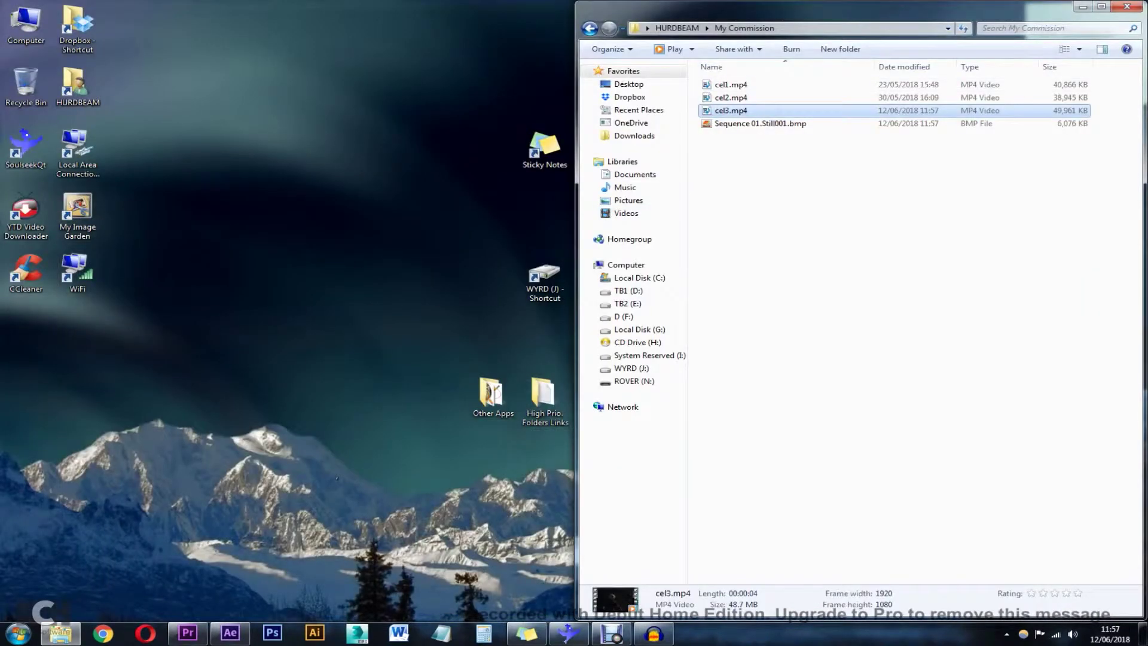
double_click(760, 124)
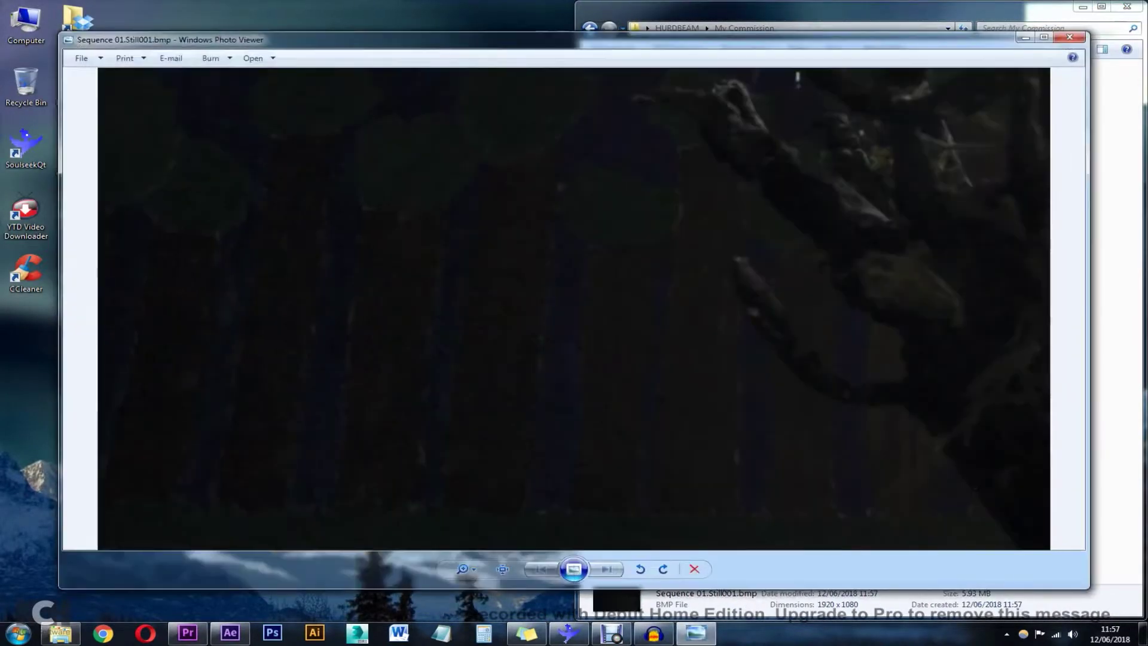
- Import Sequence 01.Still001.bmp into the After Effects project and place cel3.mp4 in the Comp 1 timeline
left_click(1070, 37)
left_click_drag(760, 123, 119, 233)
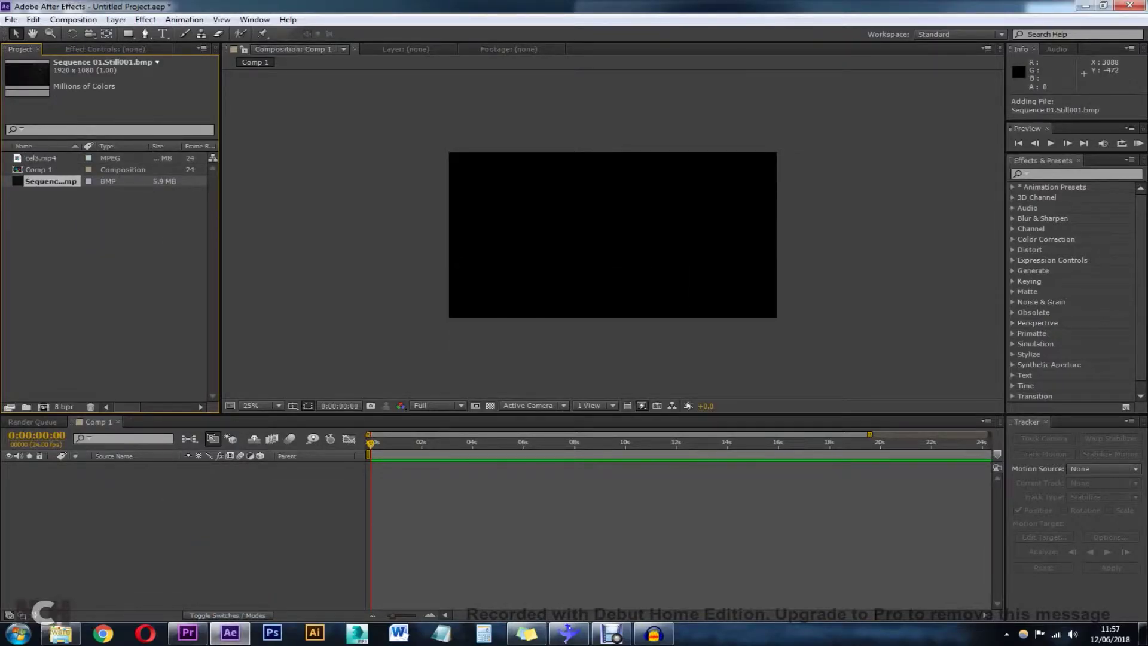
left_click(43, 158)
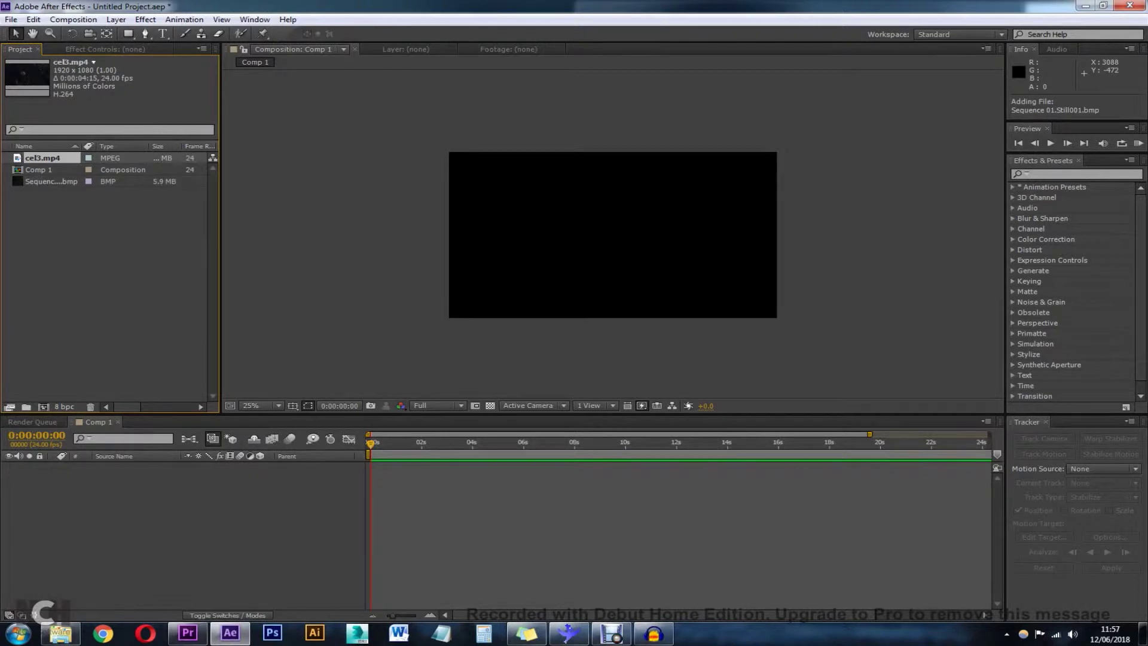
left_click_drag(43, 158, 60, 475)
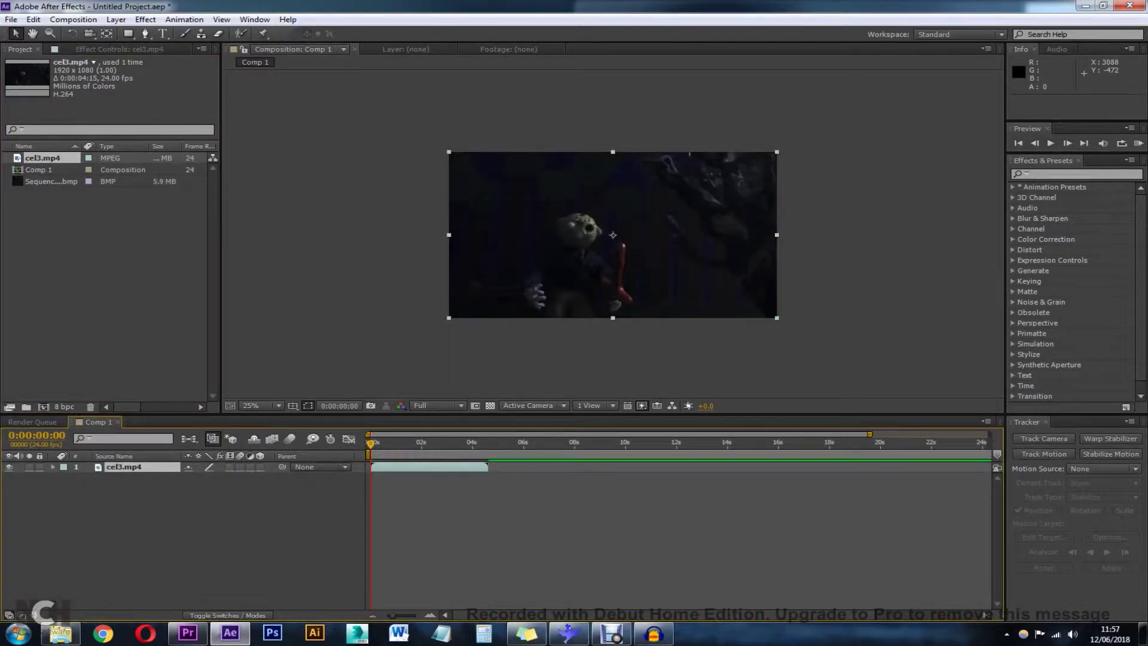
- Preview the cel3.mp4 layer and add Sequence 01.Still001.bmp beneath it in the Comp 1 timeline
key("space")
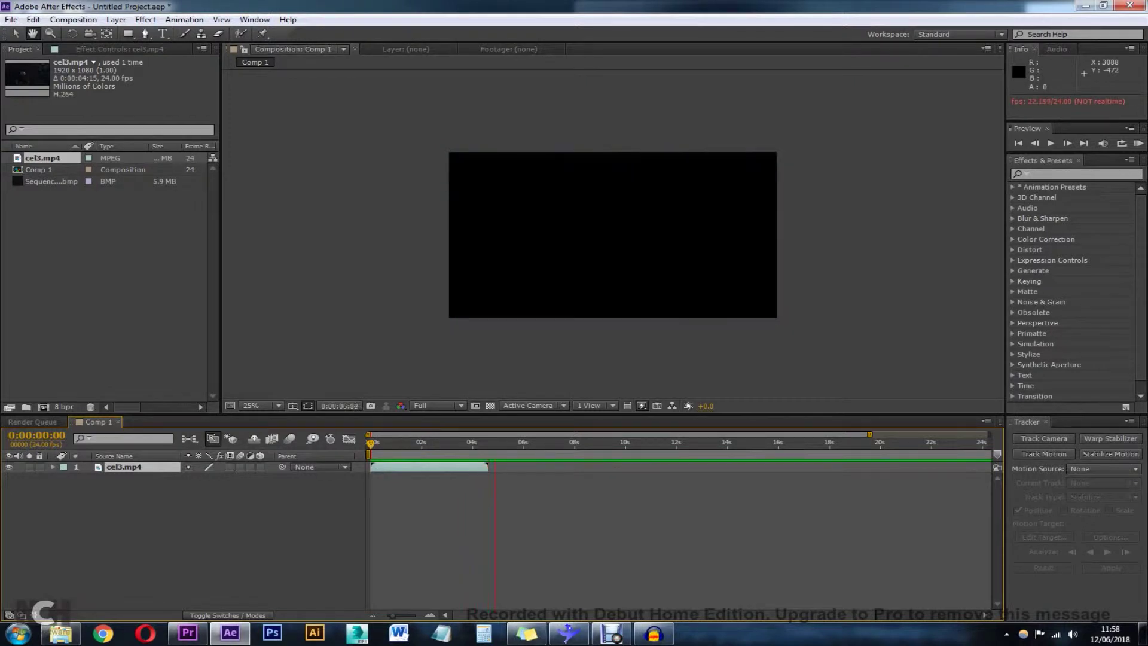
scroll(438, 478, "up", 4)
scroll(438, 479, "down", 3)
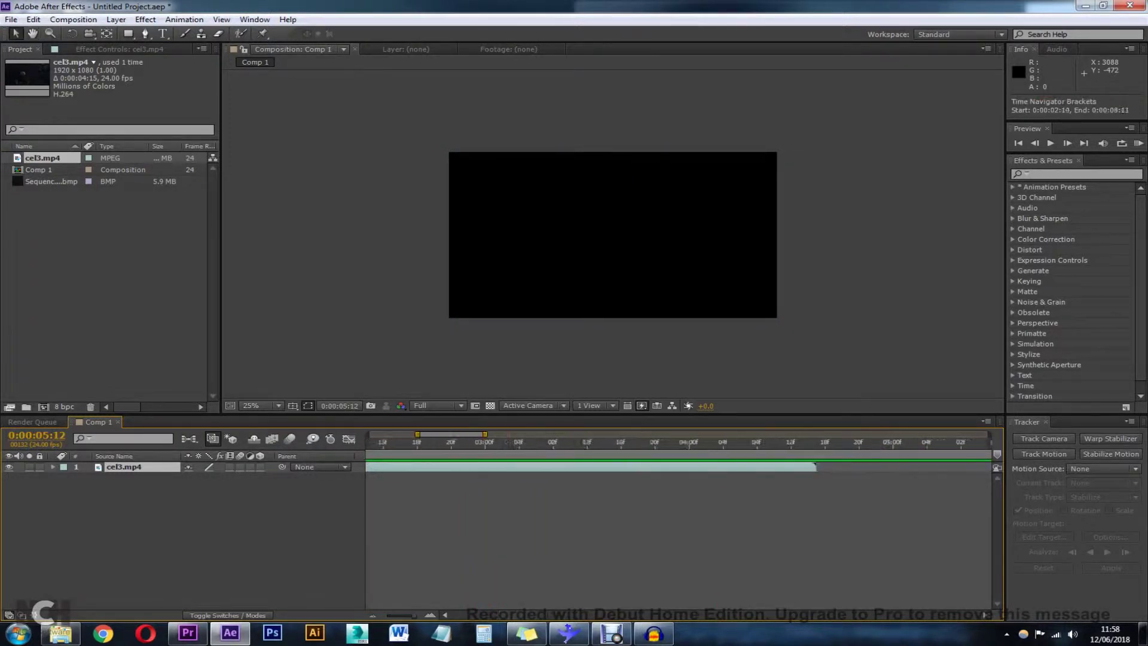
left_click_drag(436, 444, 368, 444)
left_click_drag(51, 182, 199, 484)
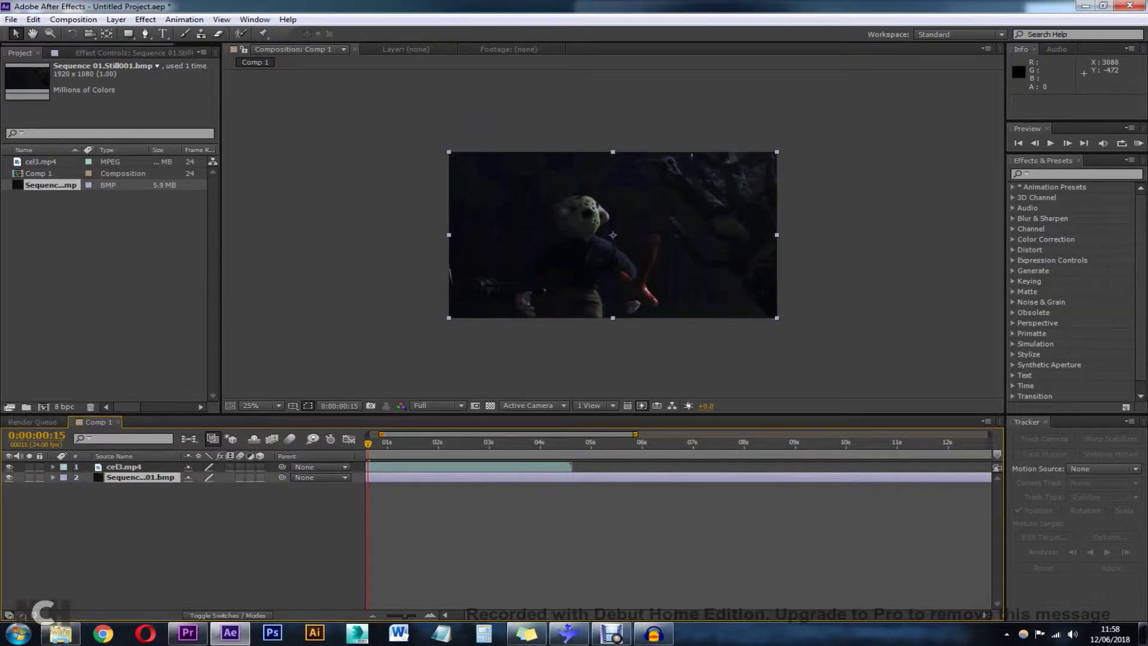
- Shorten the still layer in the timeline to end together with the cel3.mp4 layer
left_click_drag(635, 435, 990, 435)
left_click_drag(986, 477, 465, 477)
scroll(425, 445, "up", 2)
scroll(425, 445, "down", 2)
scroll(425, 446, "up", 3)
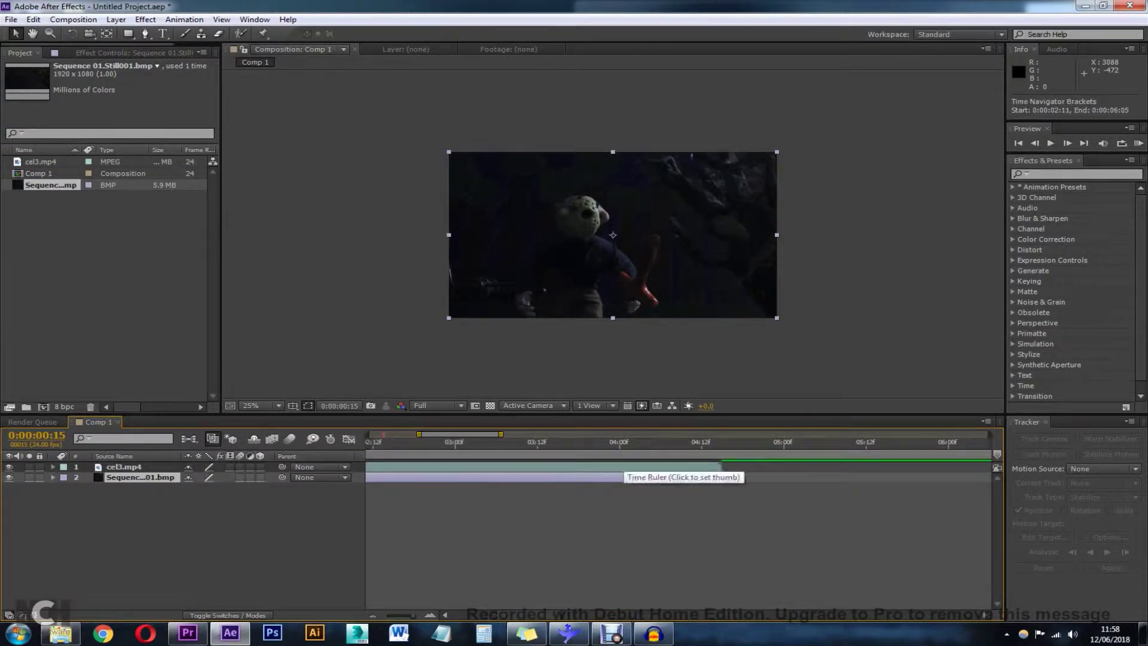
- Find the clip's last usable frame and trim both the cel3.mp4 and still layers to end at 0:00:04:12
left_click(715, 443)
key("Page_Up")
key("Page_Up")
key("Right")
left_click_drag(702, 444, 702, 444)
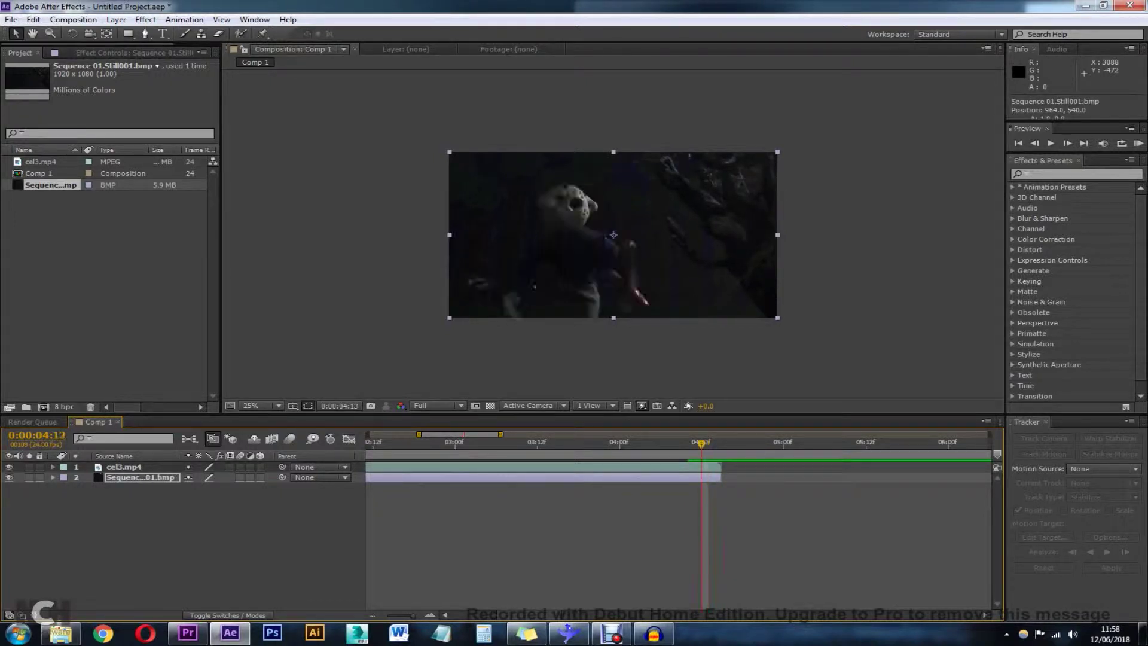
key("Page_Down")
key("Page_Up")
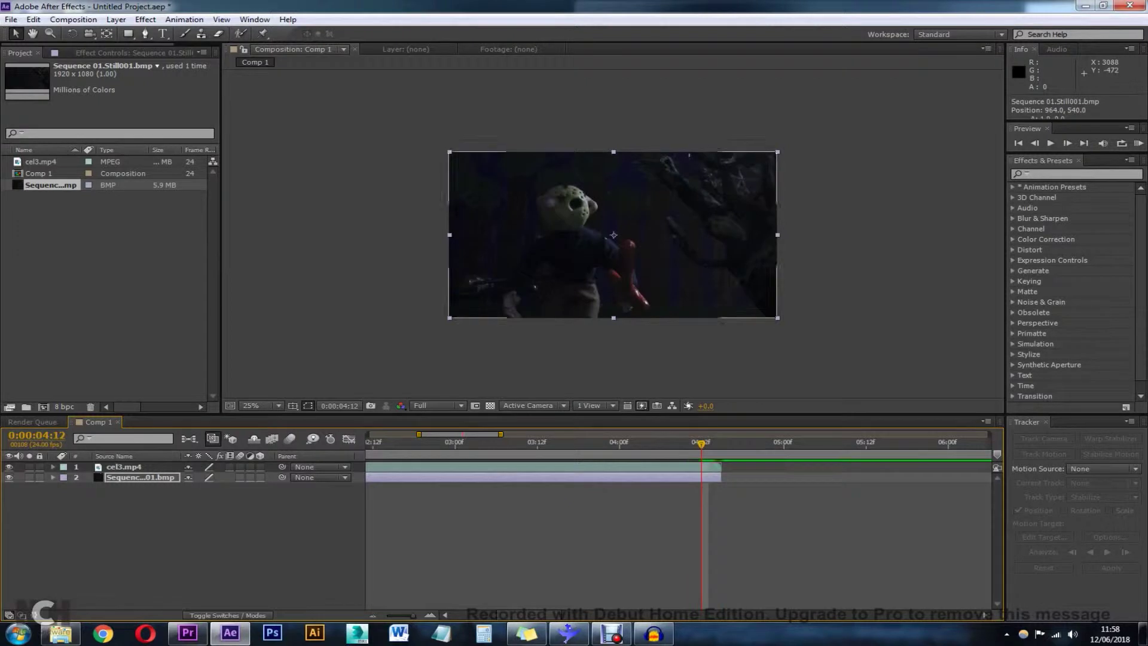
mouse_move(720, 466)
left_mouse_down()
mouse_move(701, 466)
mouse_move(701, 477)
left_mouse_up()
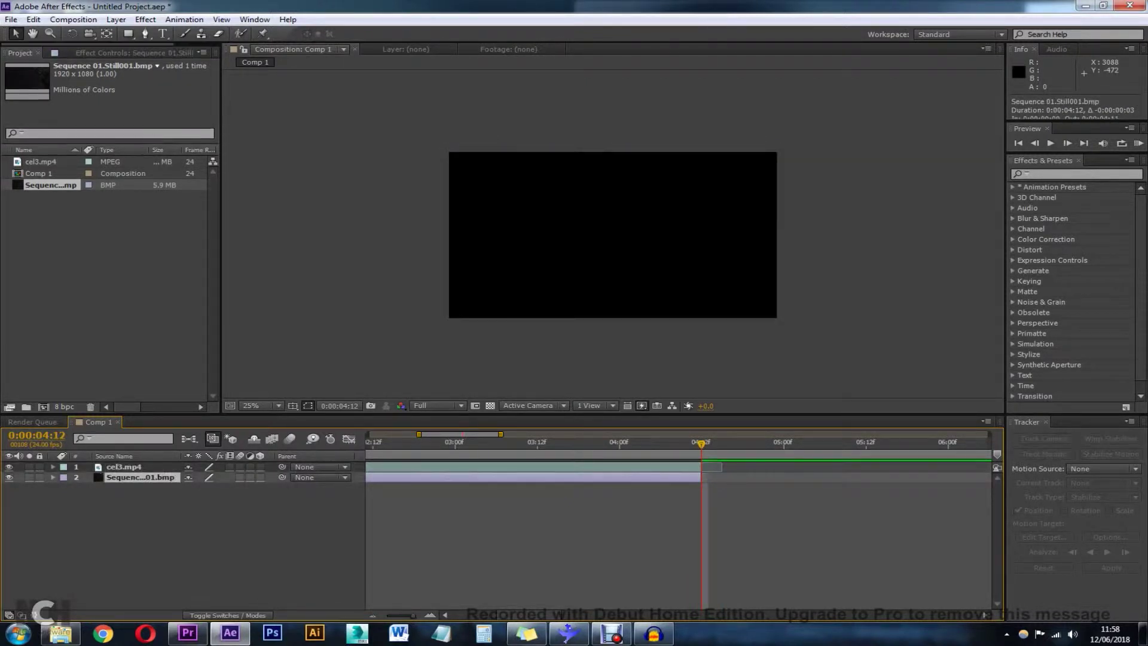
left_click_drag(701, 477, 702, 477)
- Shorten the work area to a duration of 0:00:04:12, matching the trimmed layers, and return to the first frame
left_click_drag(412, 615, 386, 616)
left_click_drag(989, 455, 465, 455)
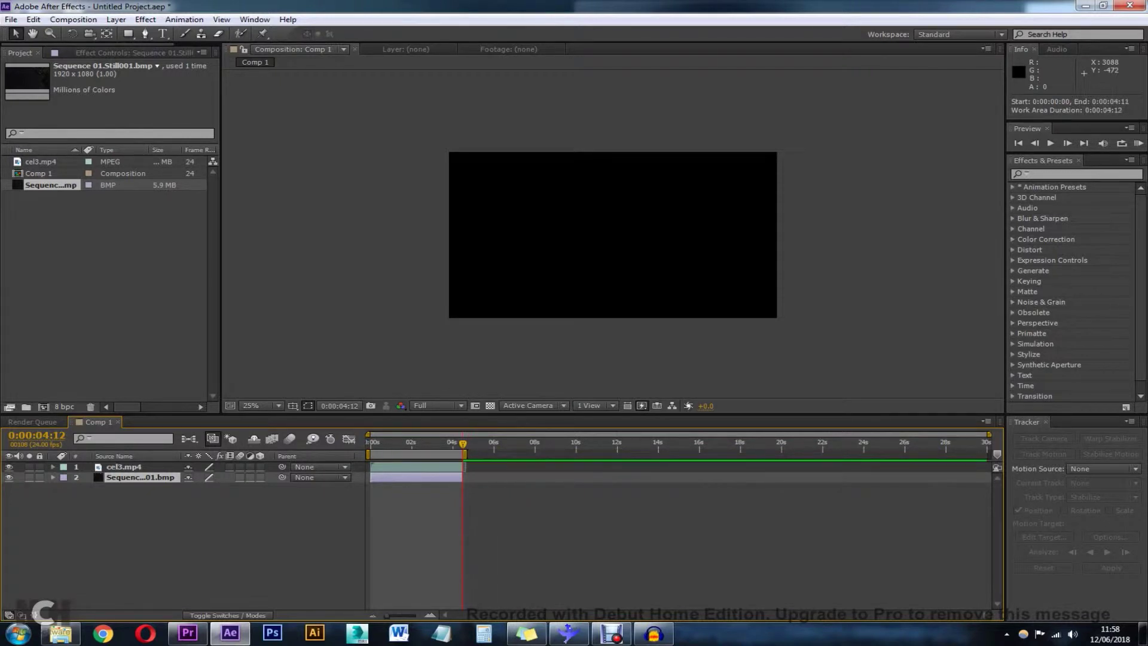
left_click_drag(989, 434, 370, 443)
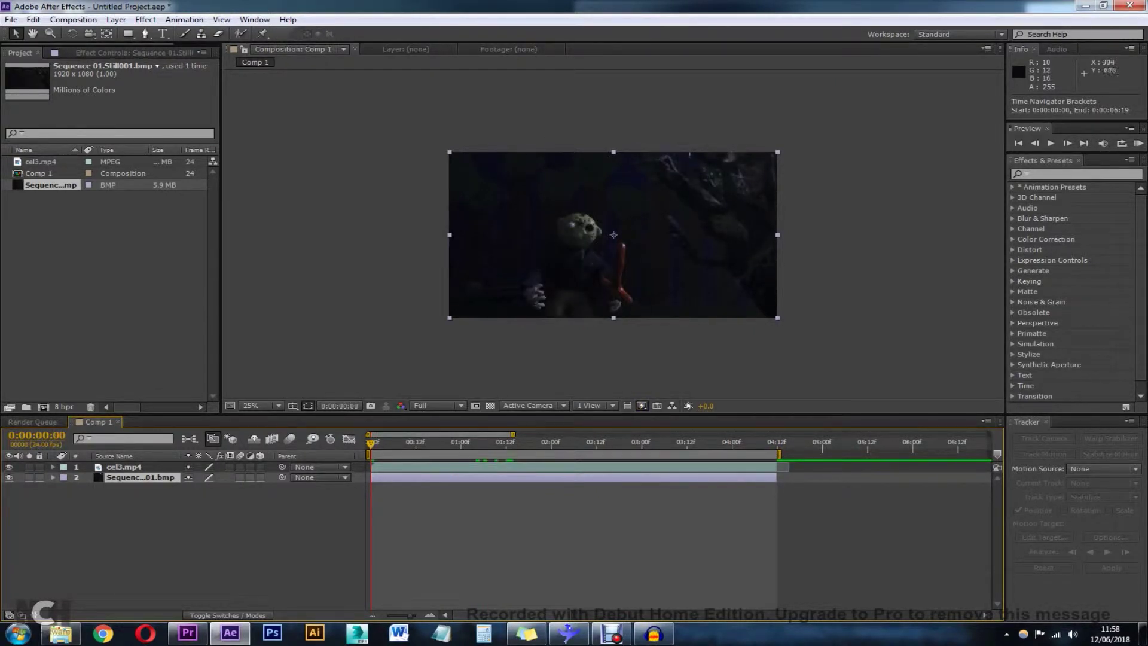
- Enlarge the composition preview to 50% and expand the Transform properties of the cel3.mp4 layer
scroll(519, 277, "up", 3)
scroll(518, 276, "down", 2)
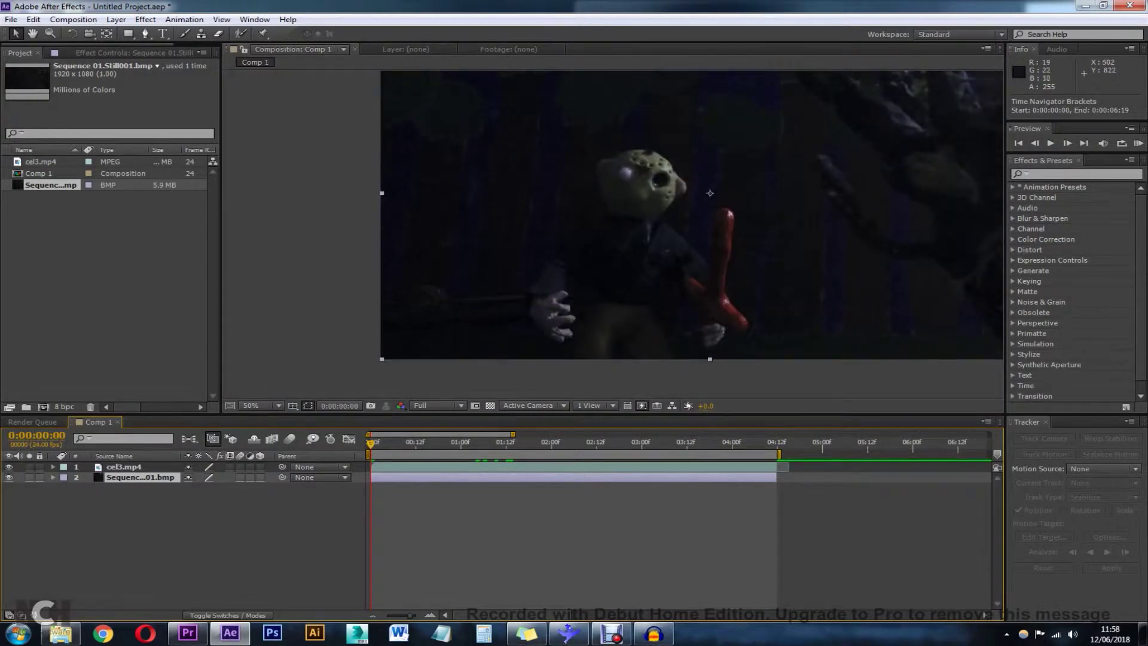
left_click_drag(589, 260, 507, 289)
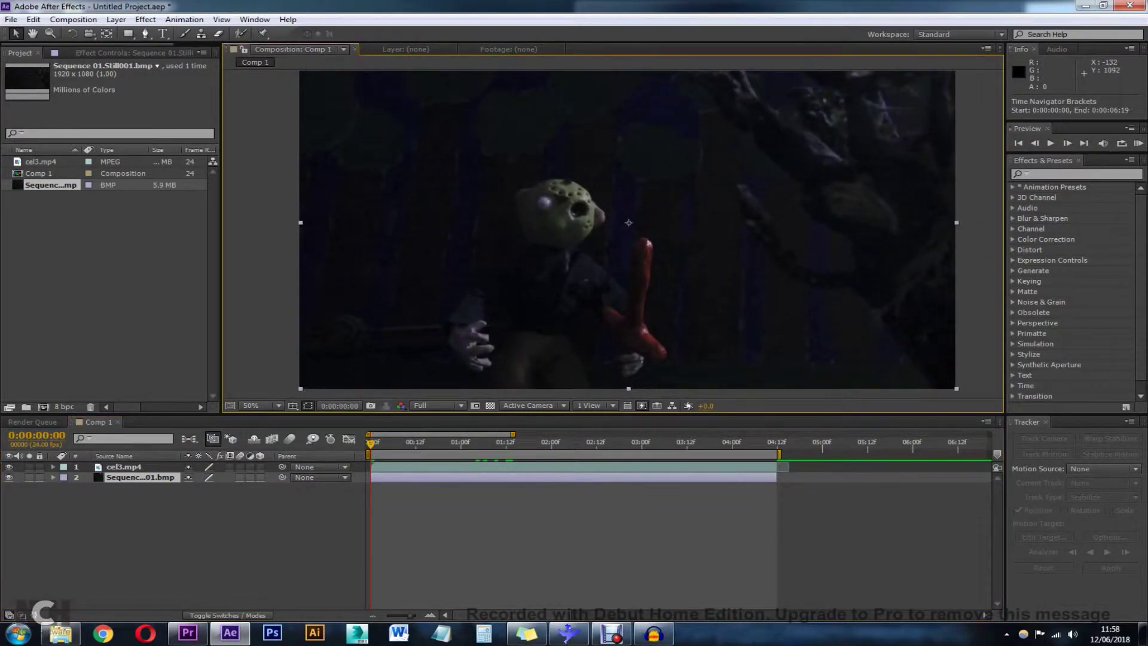
left_click(53, 467)
left_click(53, 488)
left_click(64, 477)
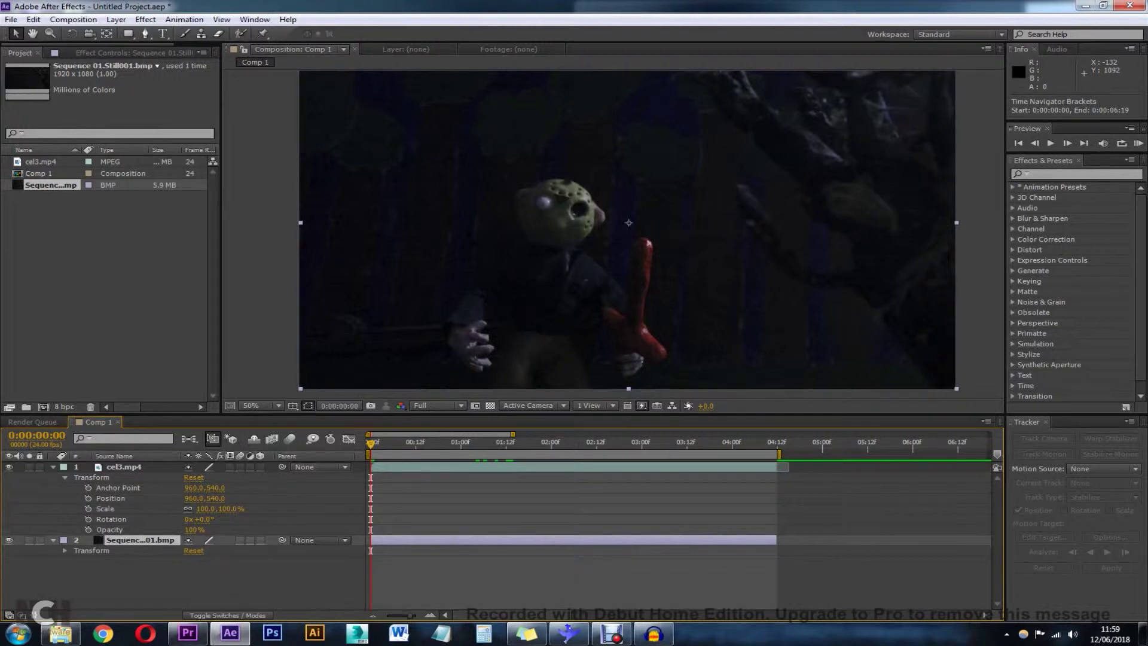
- Find the Brightness & Contrast effect and apply it to the cel3.mp4 layer
left_click(1041, 173)
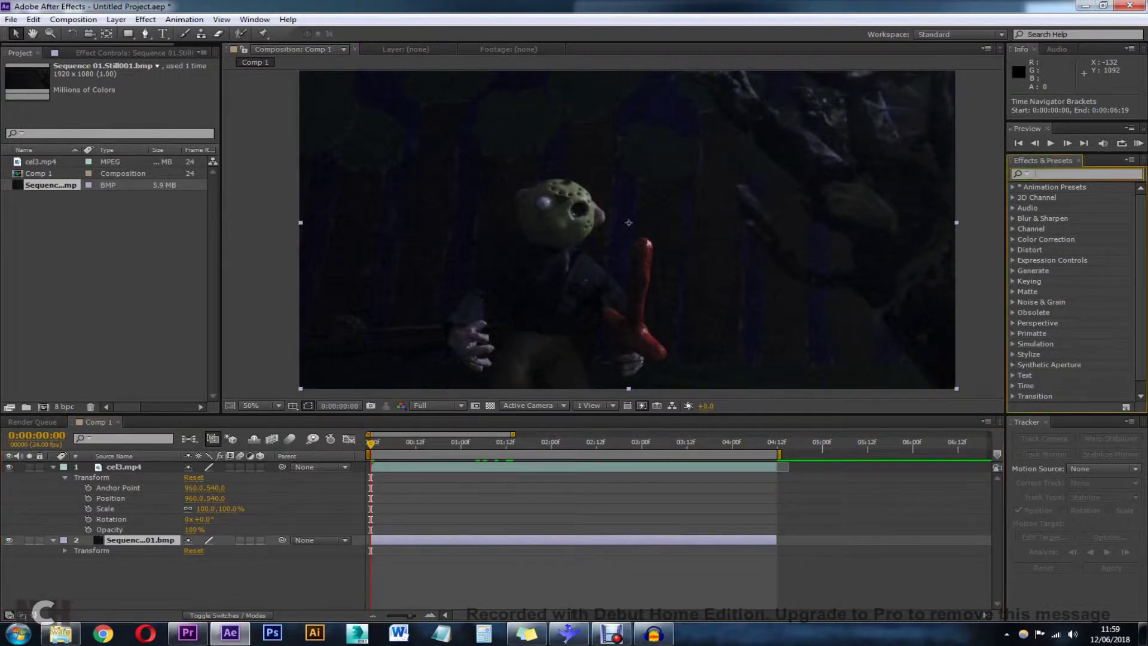
type("brigh")
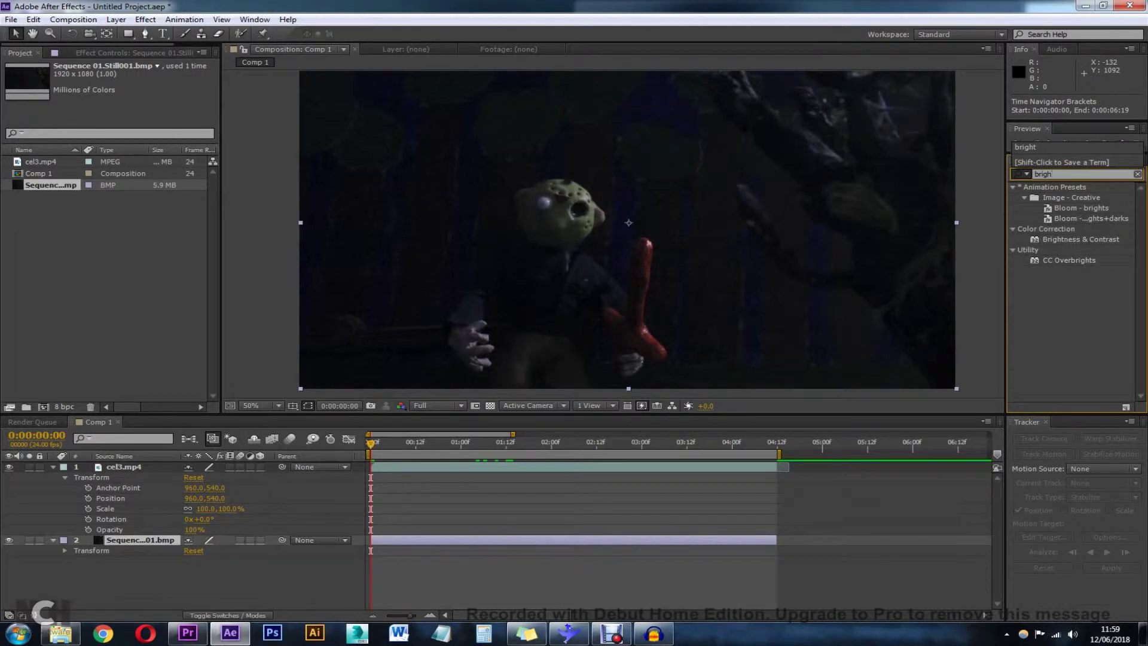
left_click_drag(1077, 239, 106, 471)
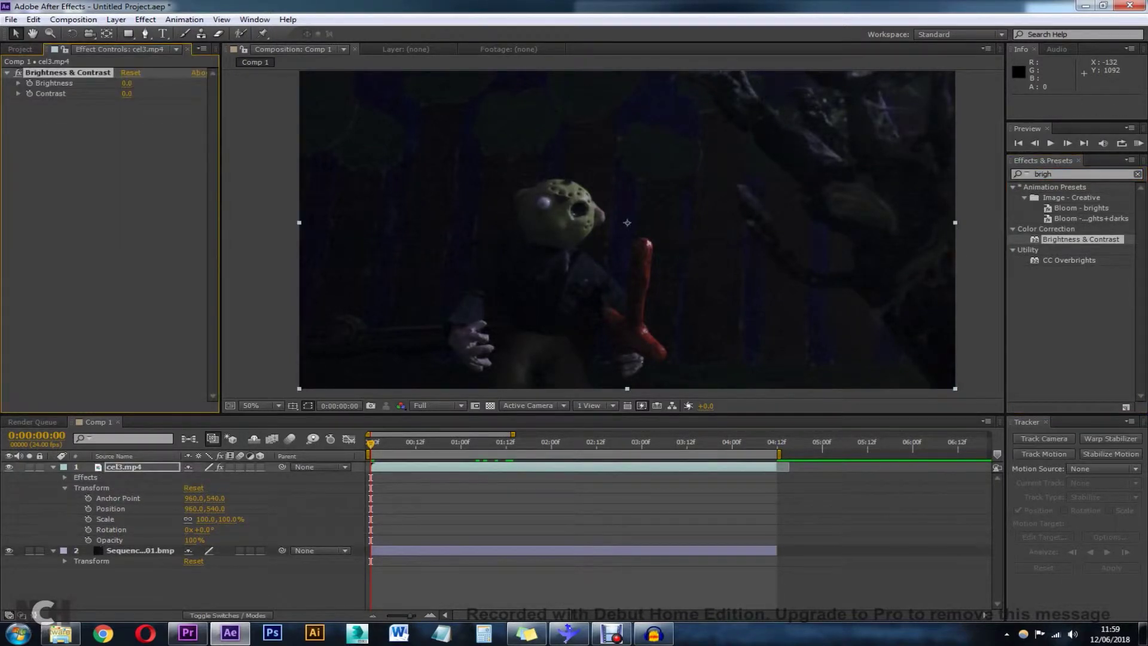
- Try Brightness values of 150, 100 and 50 on the cel3.mp4 layer
left_click(126, 83)
type("150")
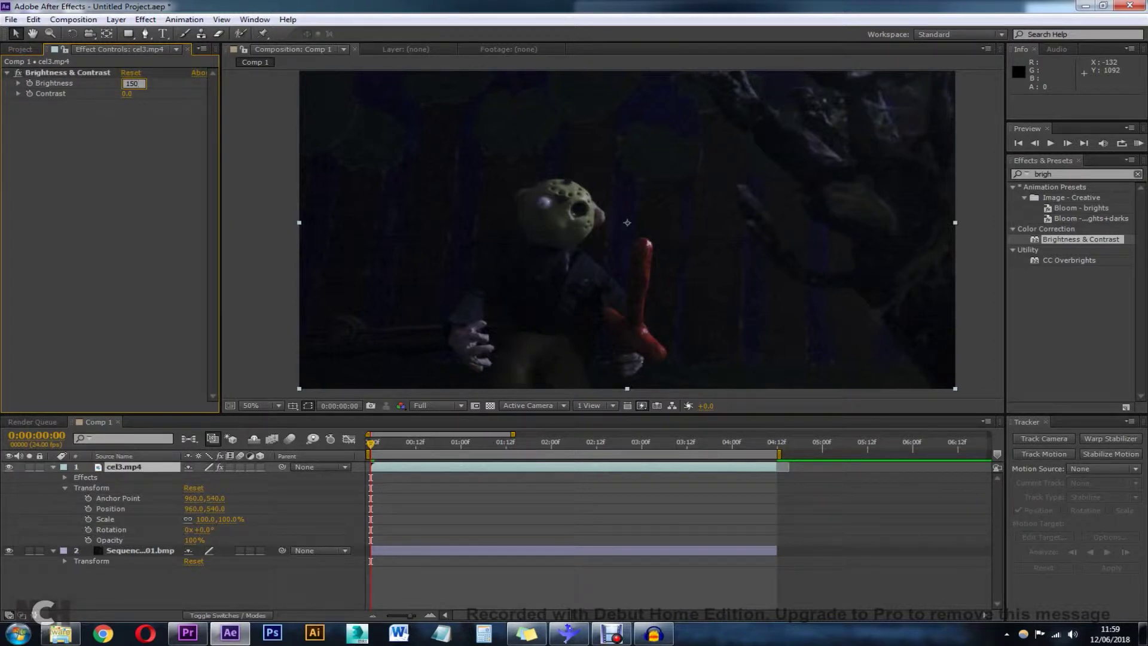
key("Return")
left_click(131, 83)
type("100")
key("Return")
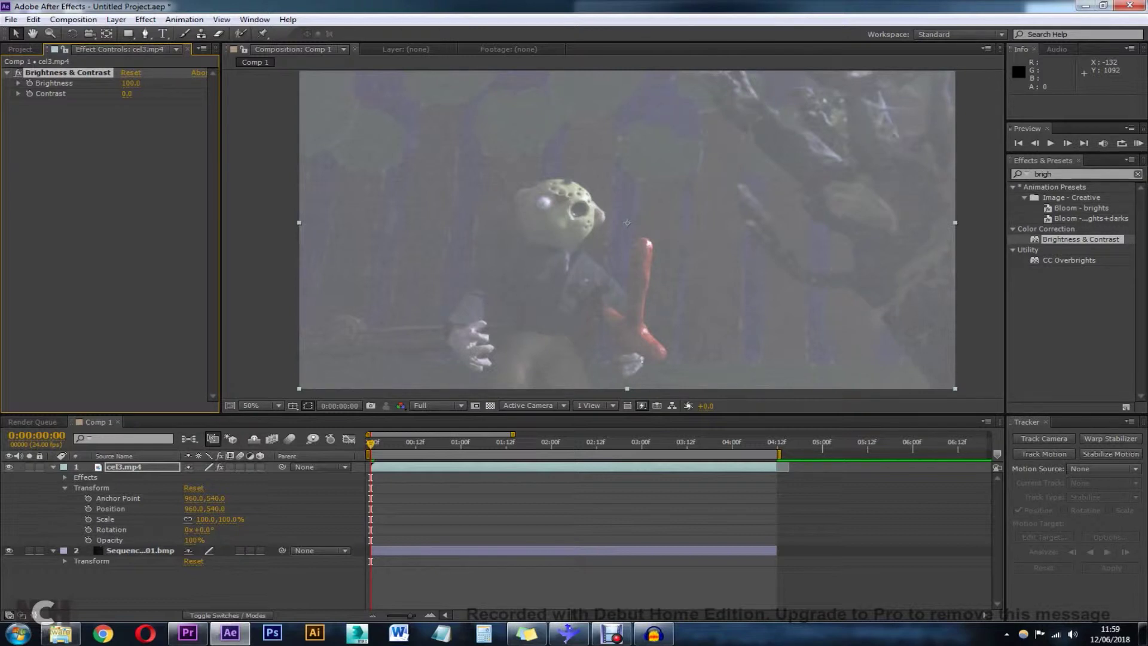
left_click(120, 156)
left_click(131, 84)
type("50")
key("Return")
- Set the Brightness of the cel3.mp4 layer's Brightness & Contrast effect to 10
left_click(129, 84)
type("10")
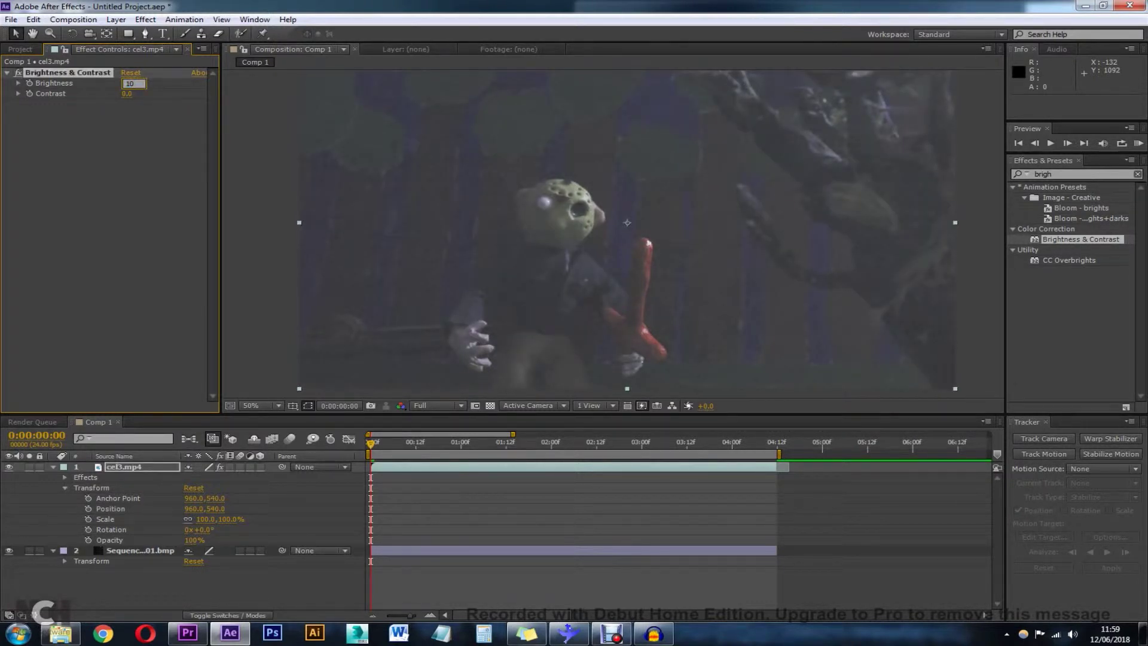
key("Return")
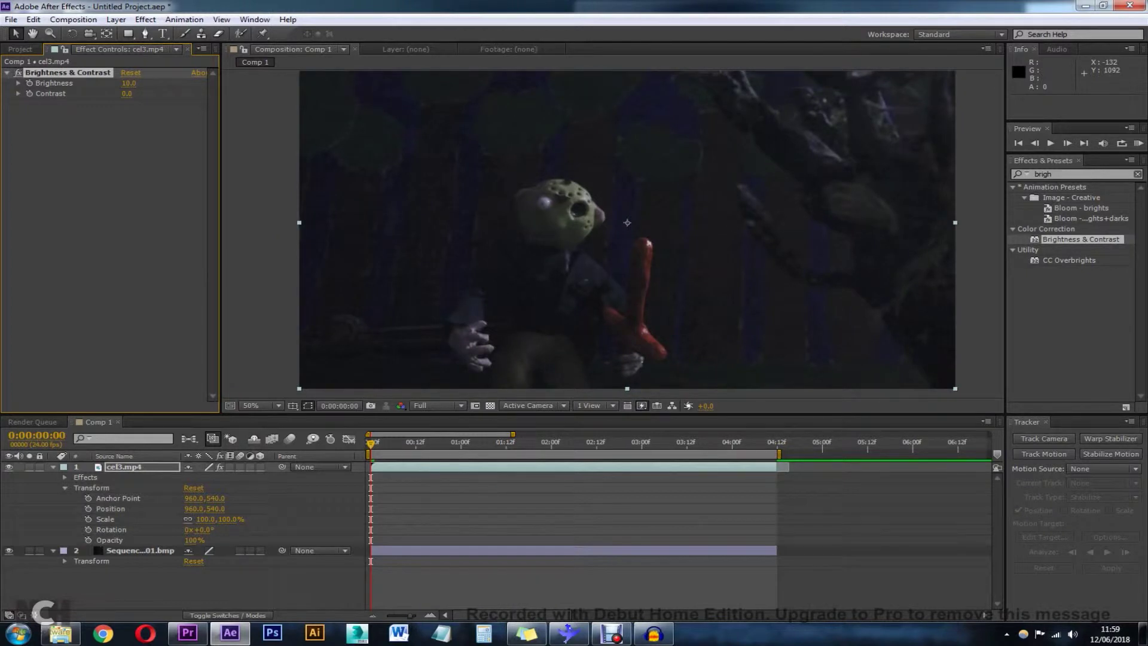
- Switch the Brightness & Contrast effect on cel3.mp4 off and on repeatedly to compare the image, leaving it enabled
left_click(64, 477)
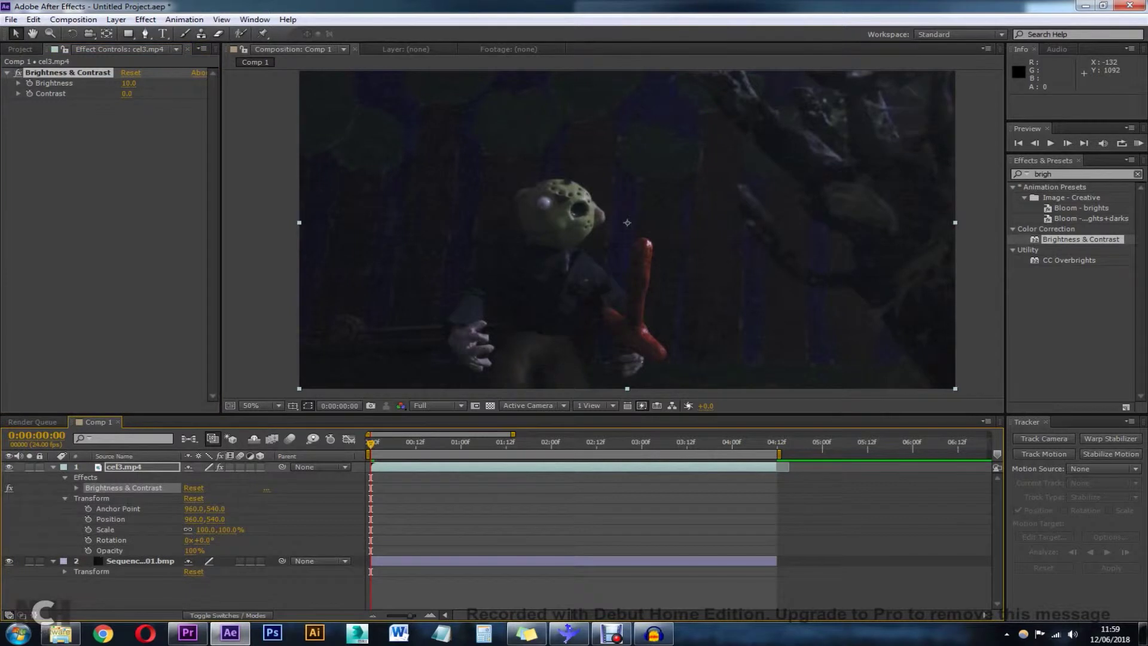
left_click(9, 488)
left_click(9, 488)
left_click(9, 488)
left_click(9, 488)
left_click(9, 488)
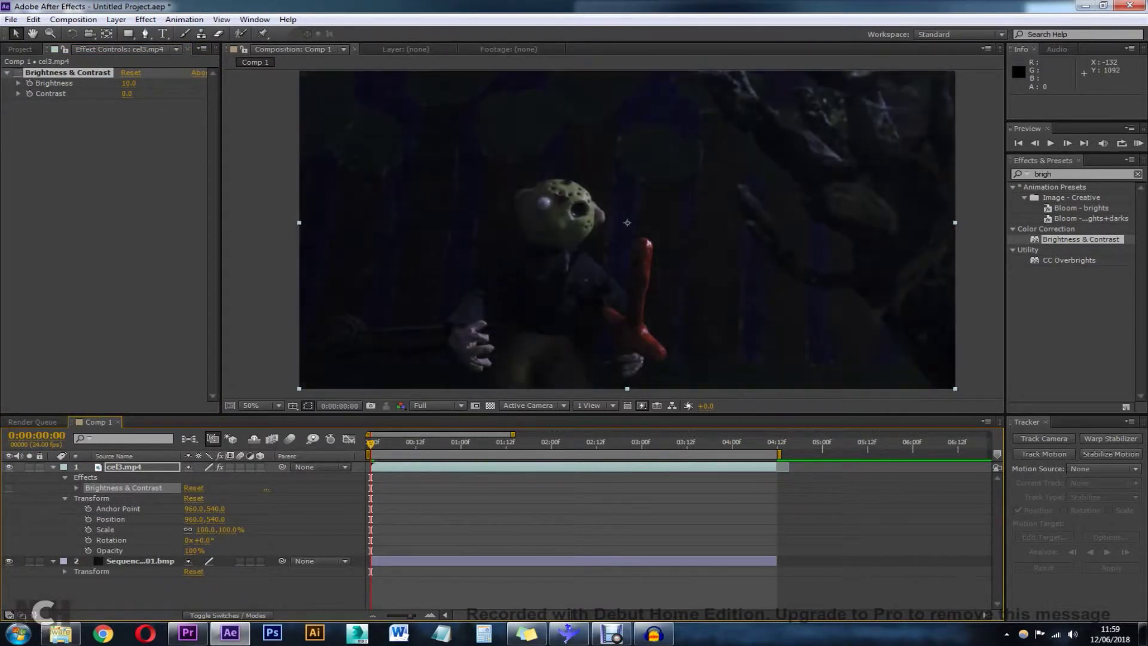
left_click(9, 488)
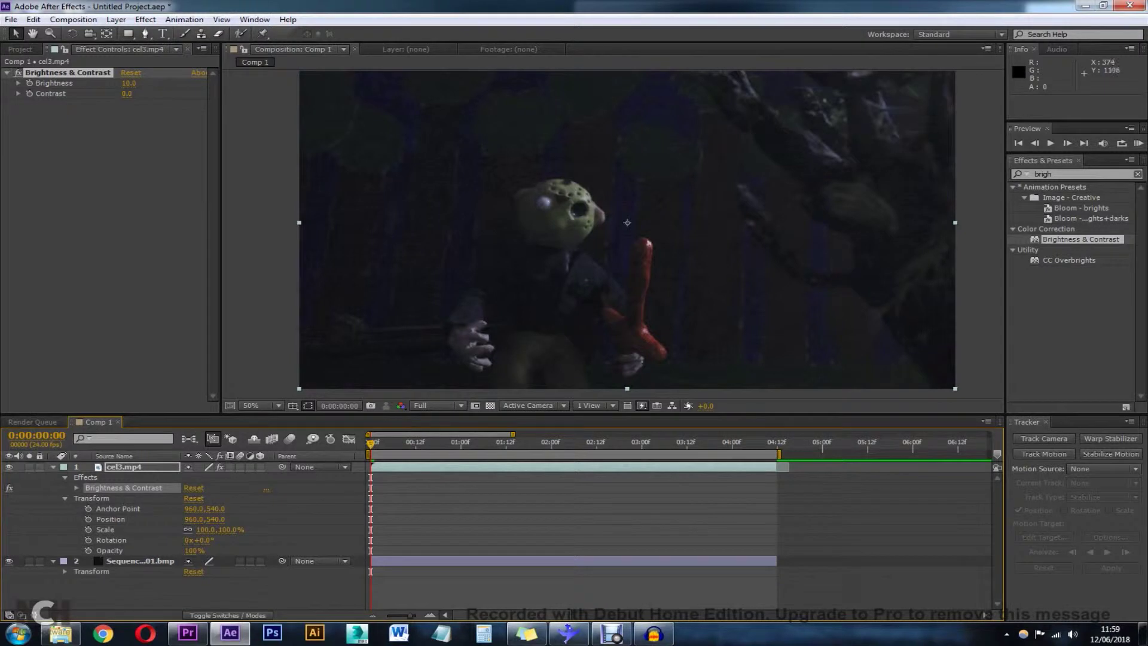
left_click(427, 393)
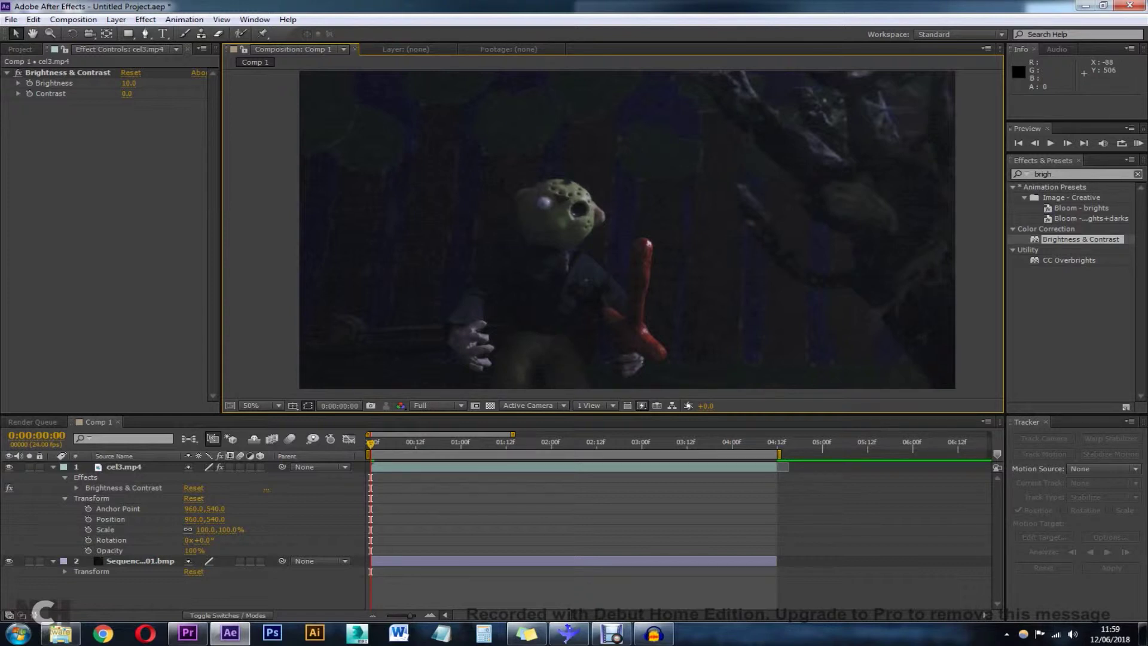
- Play the opening of the composition twice and return to the first frame each time
left_click(140, 561)
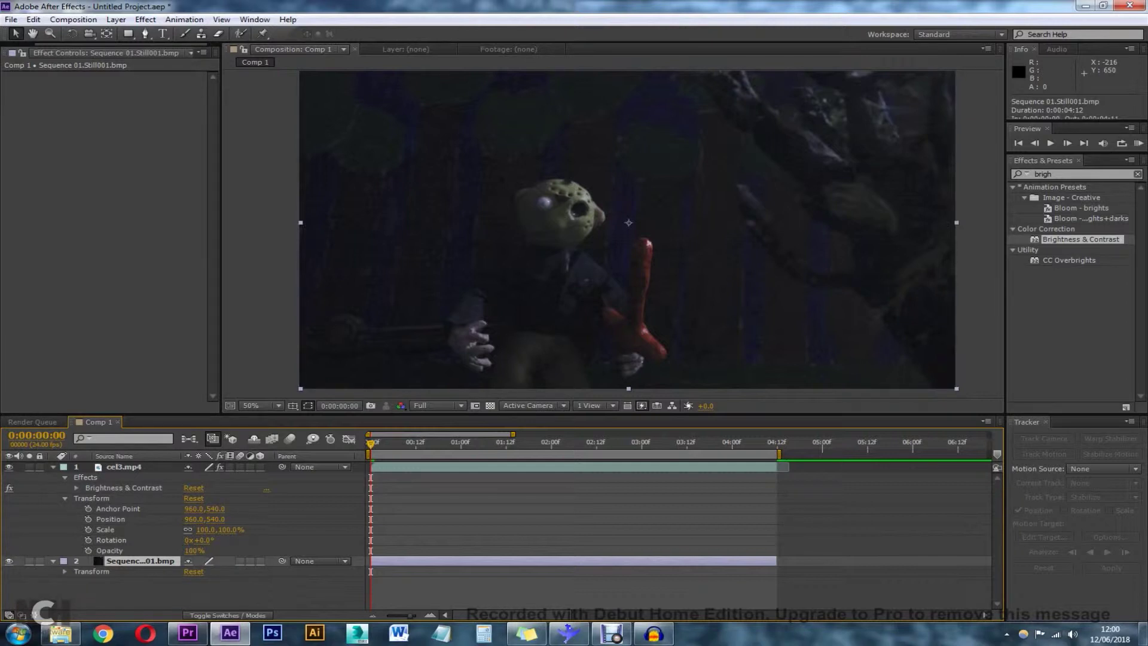
key("space")
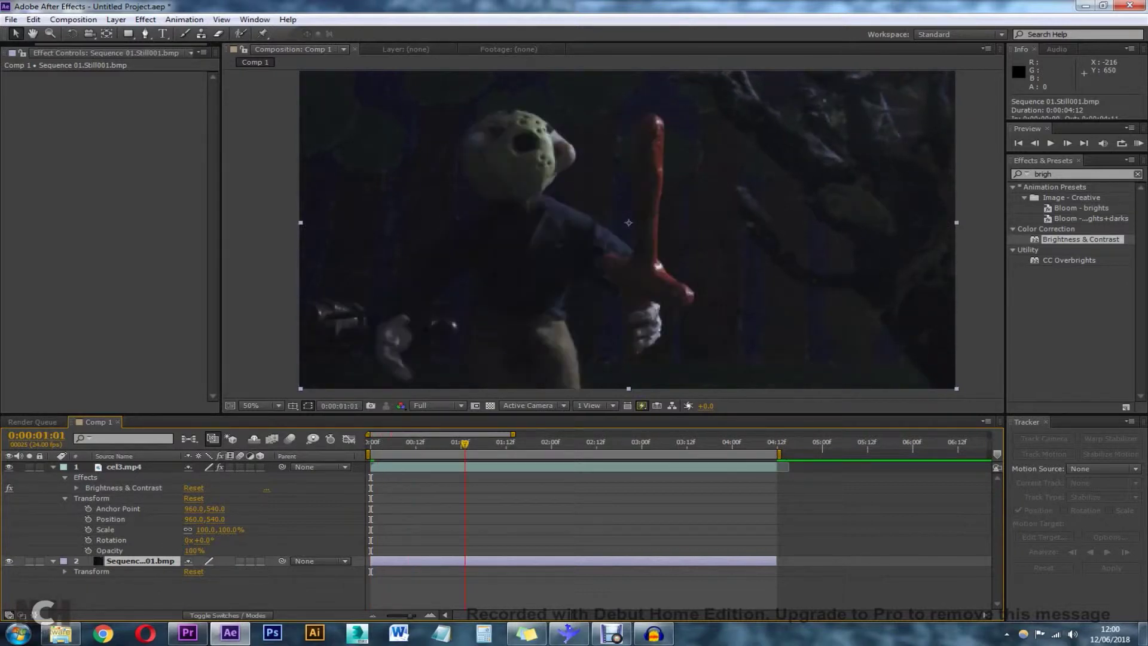
left_click_drag(465, 444, 370, 444)
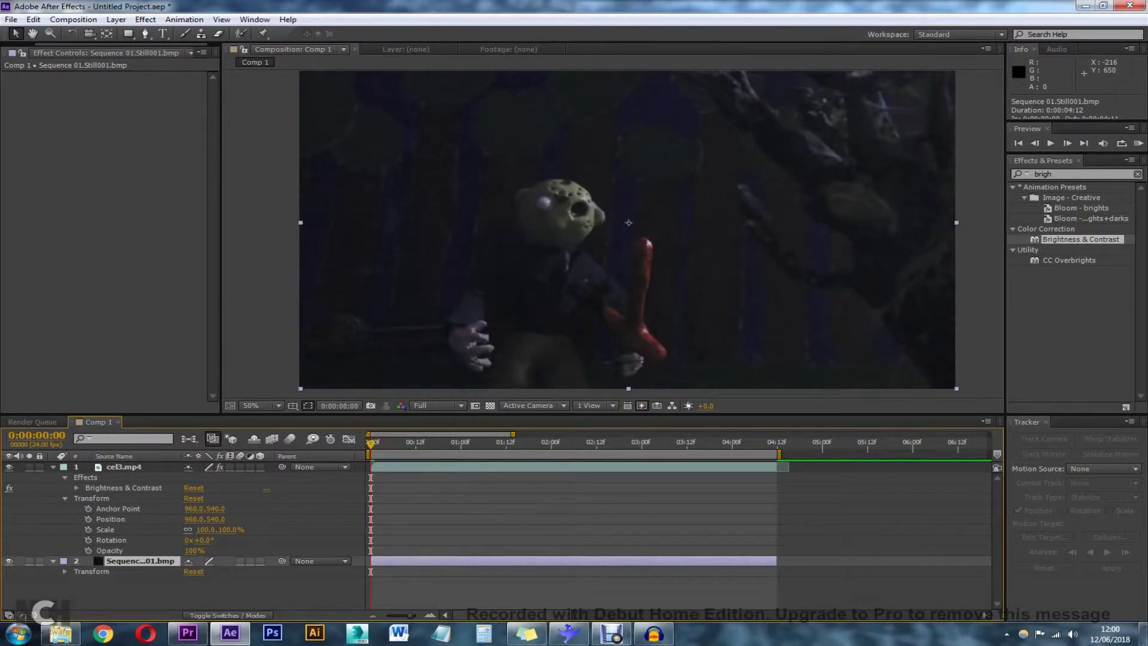
key("space")
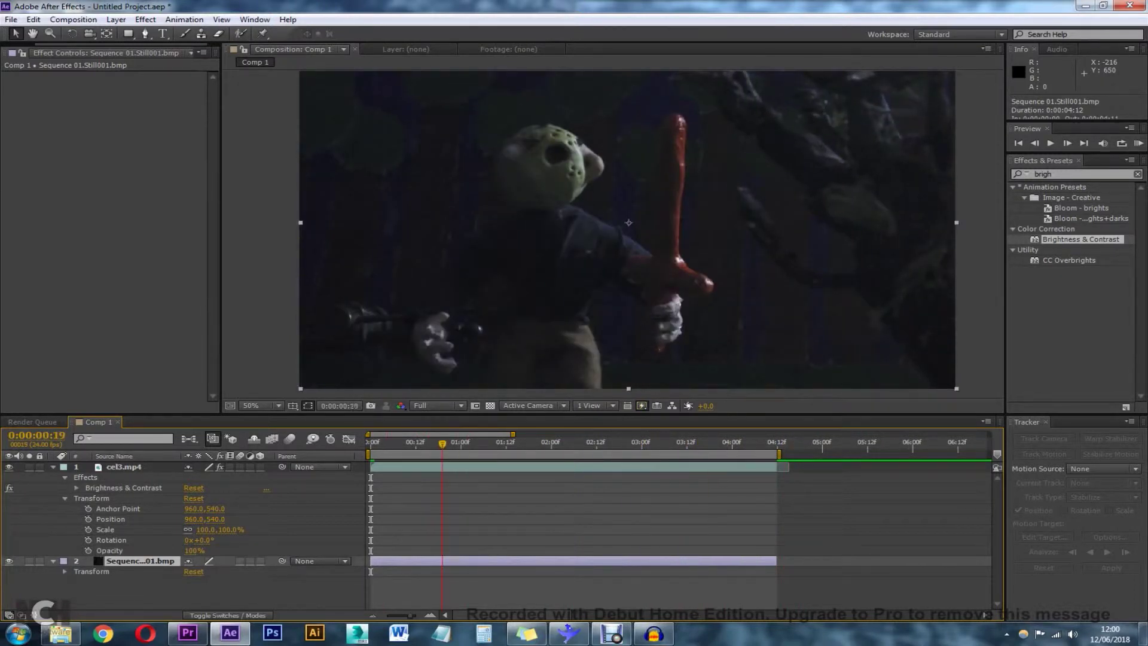
left_click_drag(443, 443, 370, 444)
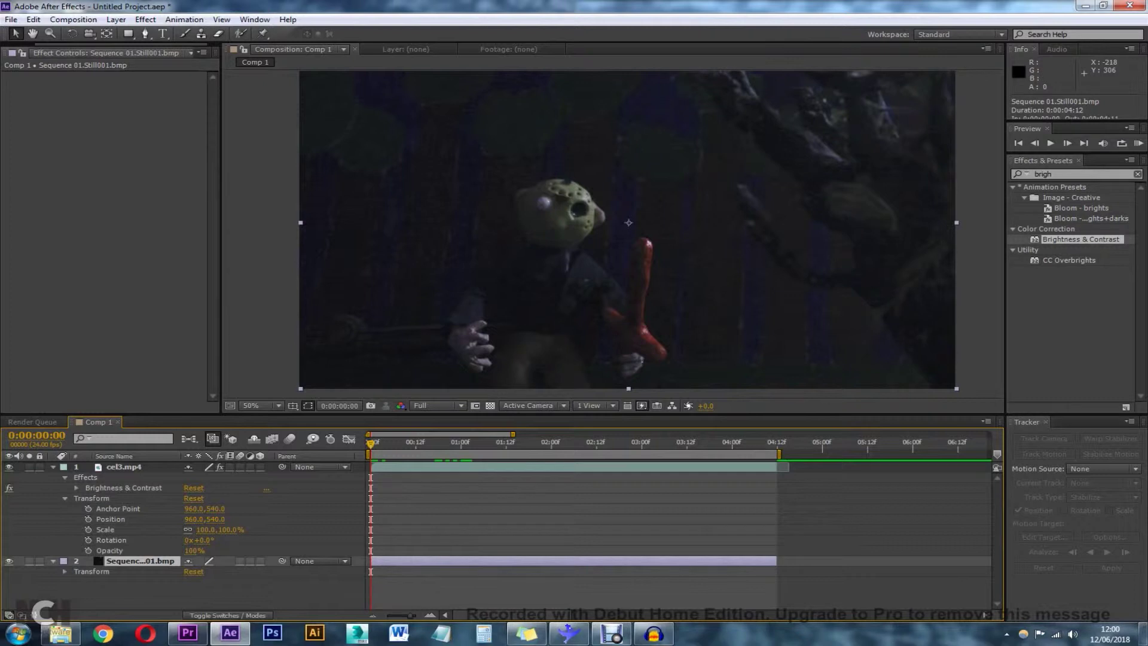
left_click(124, 467)
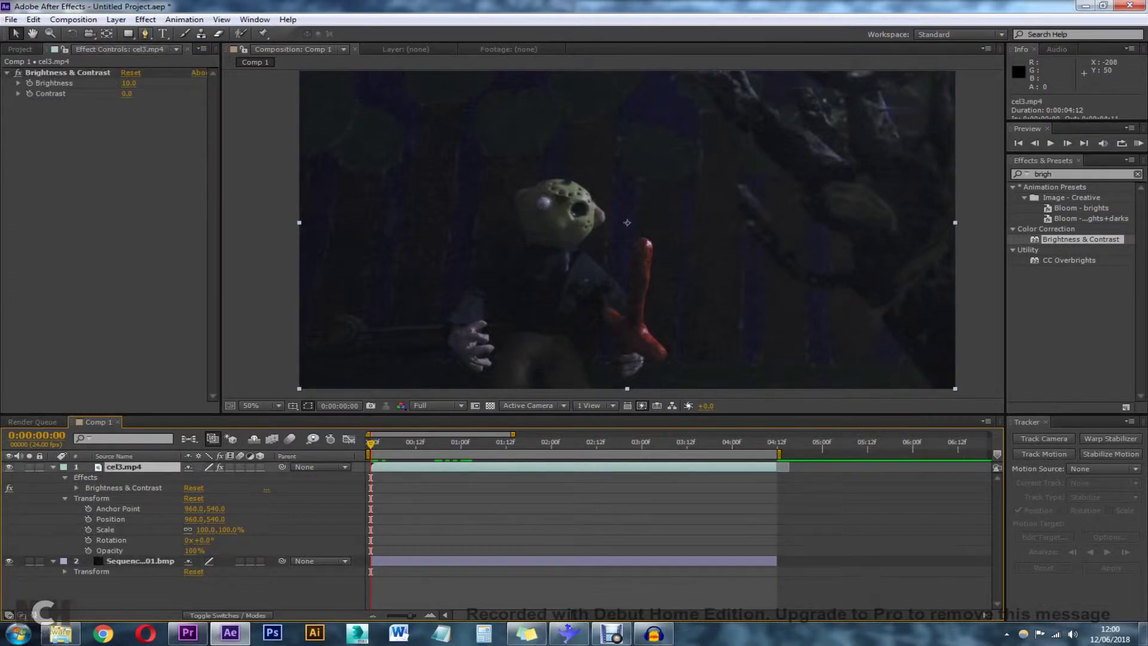
left_click(145, 34)
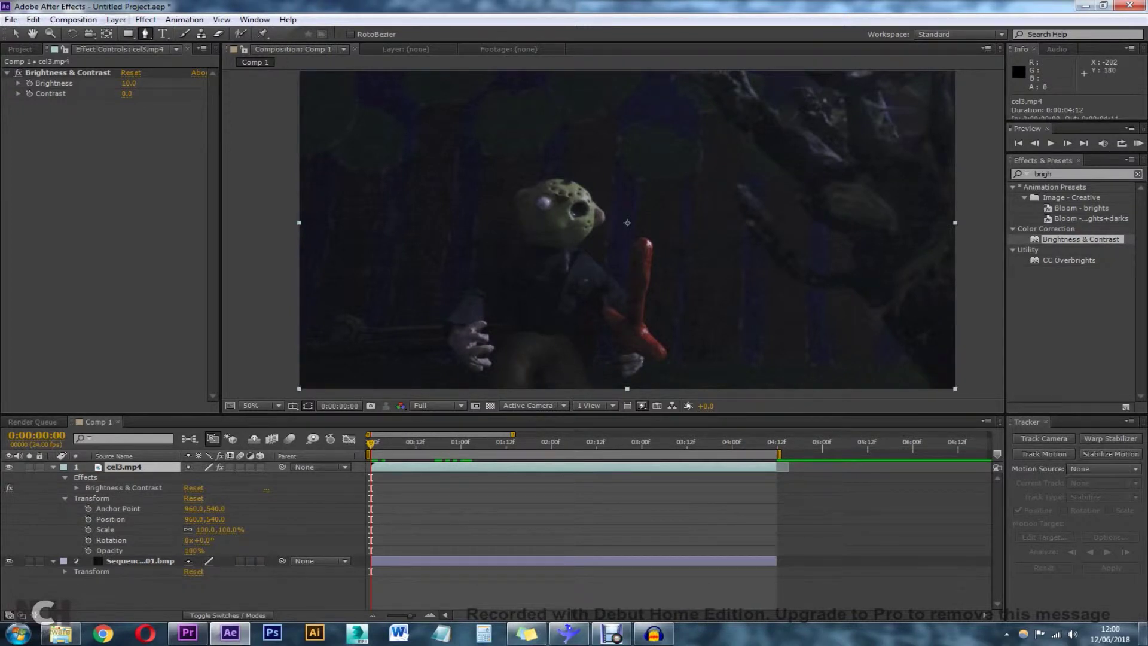
left_click(16, 34)
- Apply Brightness & Contrast to the Sequence 01.Still001.bmp layer with Brightness set to 10
left_click(141, 561)
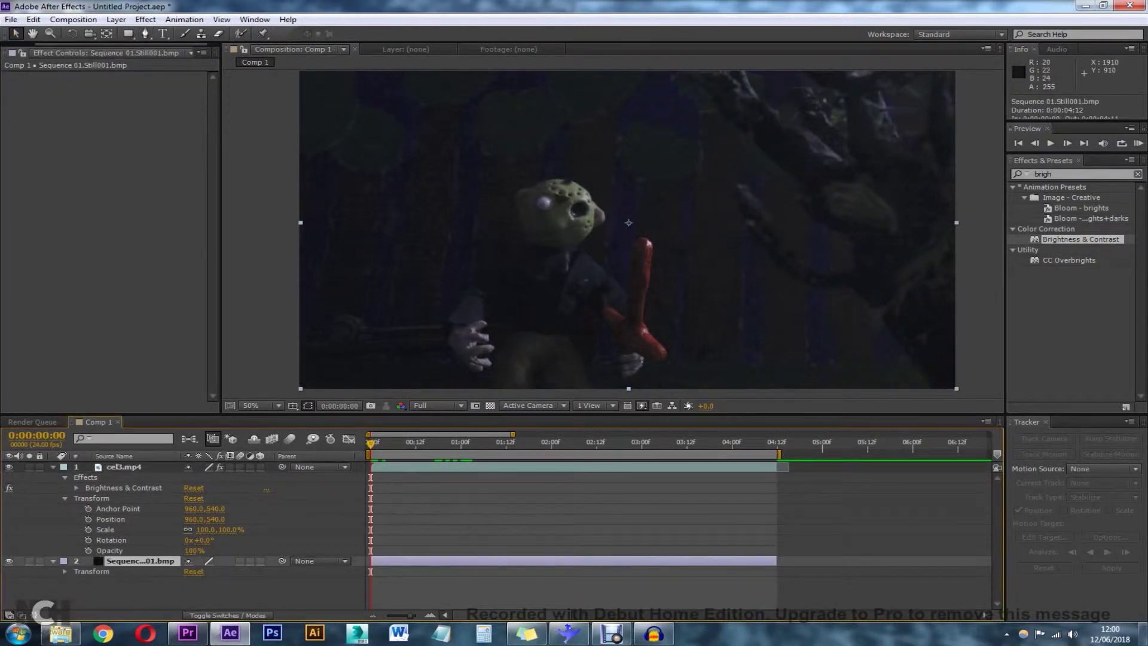
left_click_drag(1081, 239, 156, 560)
left_click(126, 87)
type("10")
key("Return")
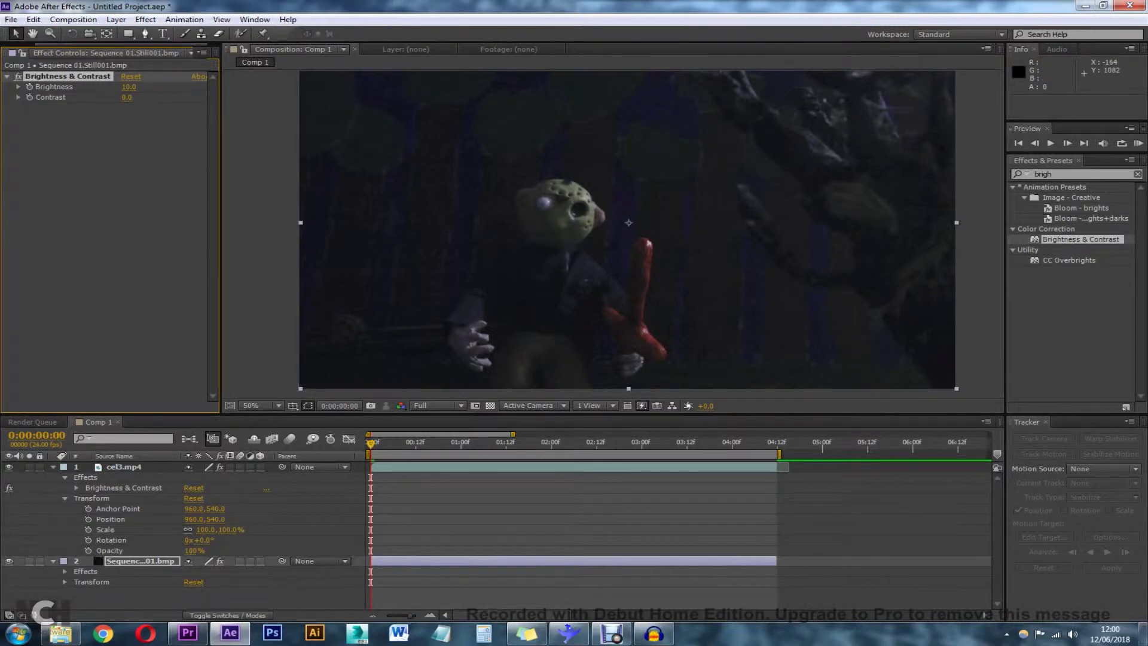
- Compare the animated shot with its background still by toggling the visibility of both layers repeatedly, leaving both visible
left_click(251, 598)
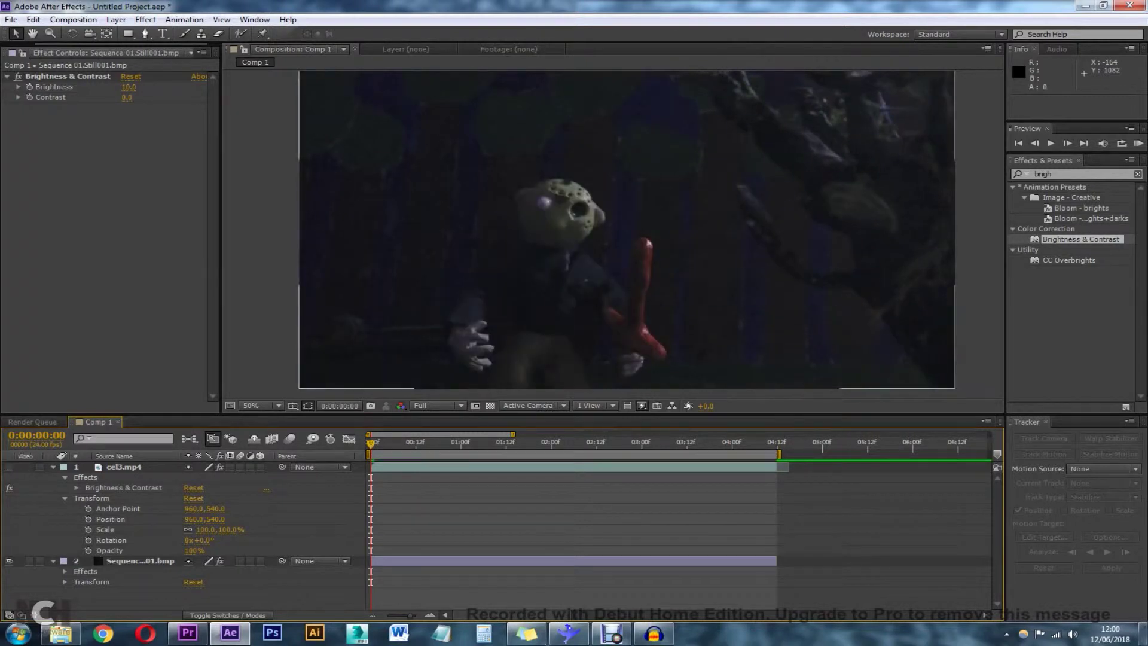
left_click(9, 467)
left_click(9, 467)
left_click(9, 467)
left_click(9, 467)
left_click(9, 467)
left_click(9, 467)
left_click(9, 467)
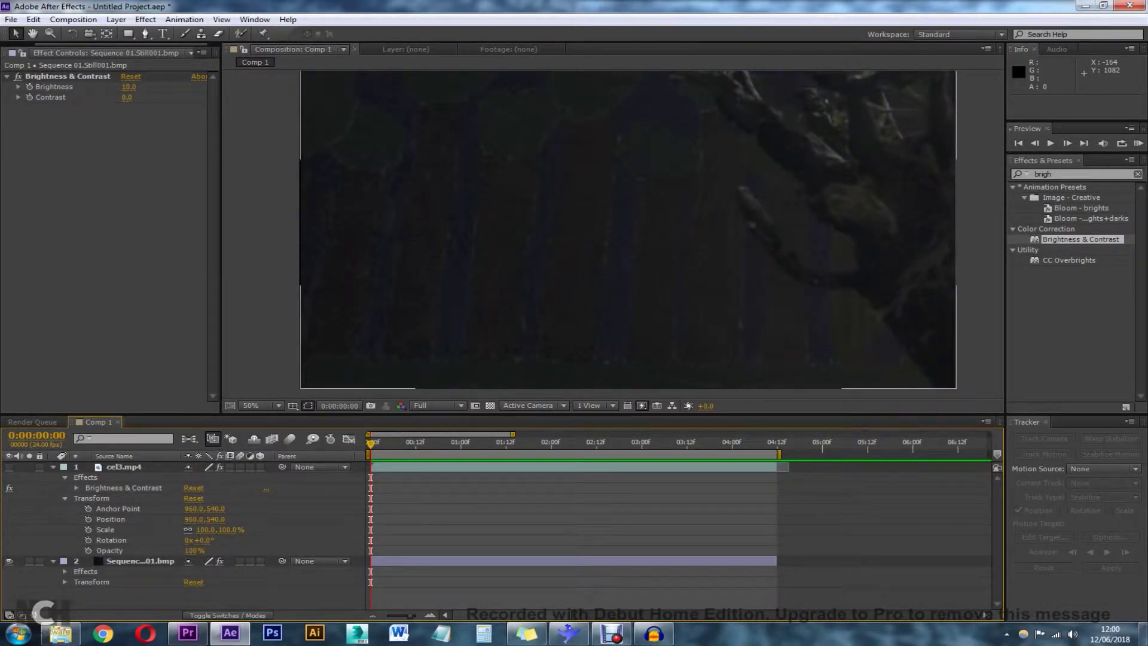
left_click(9, 561)
left_click(9, 561)
left_click(9, 467)
left_click(9, 467)
left_click(9, 467)
left_click(9, 467)
left_click(9, 467)
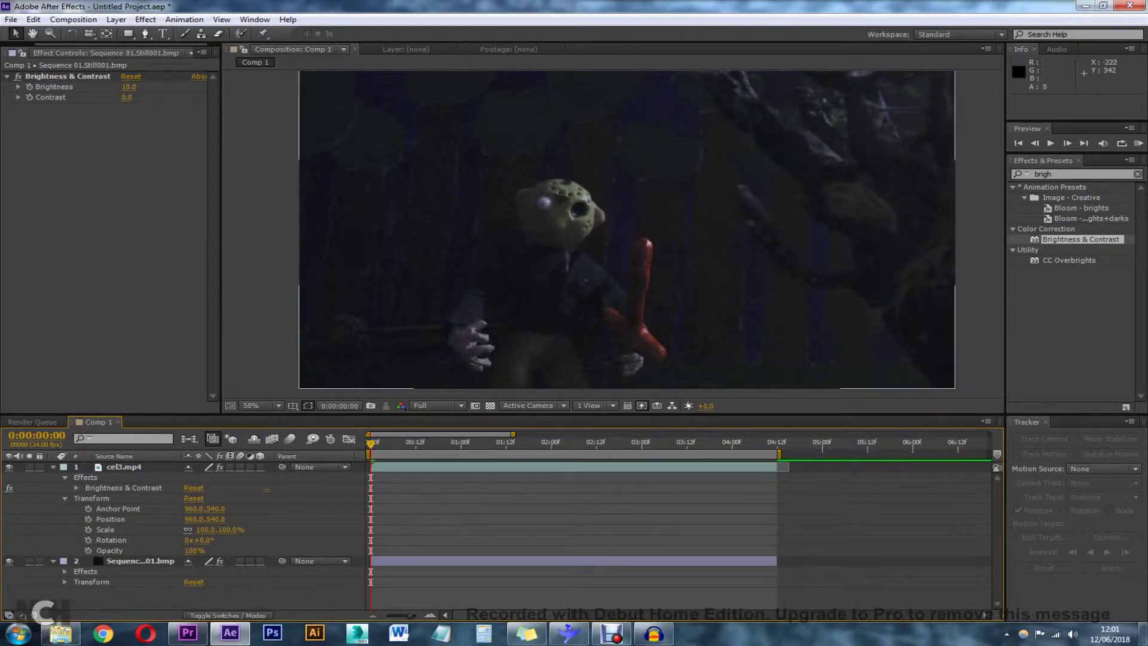
- Draw a closed 11-point Pen tool mask on cel3.mp4 around the support rod, from beyond the left frame edge to the puppet's hand
left_click(145, 34)
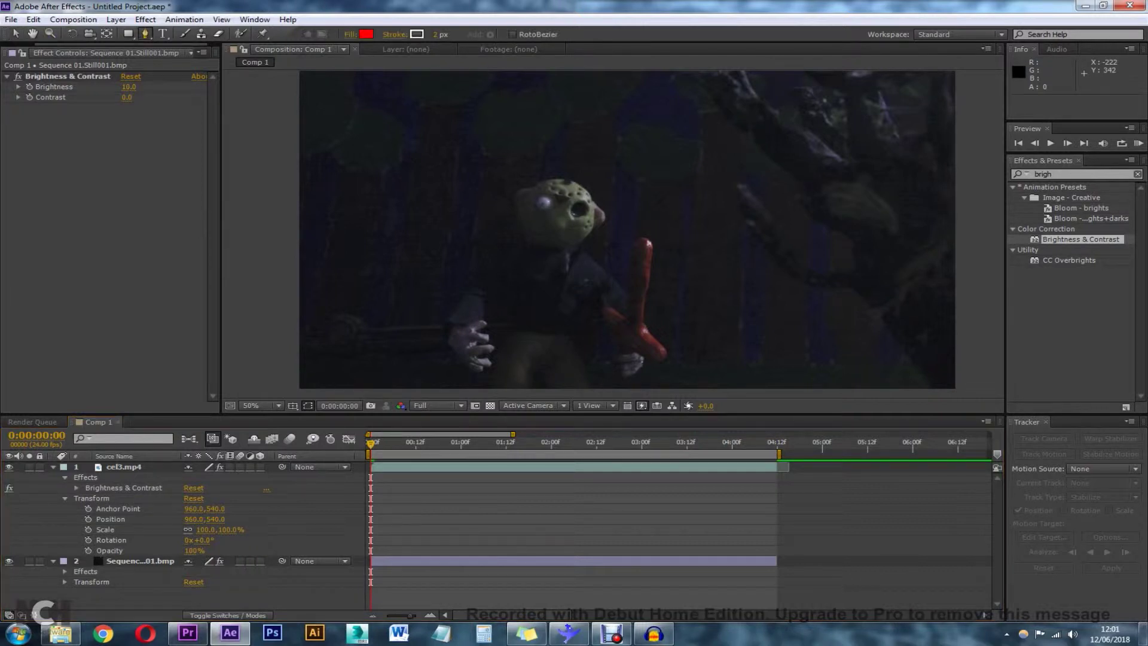
left_click(114, 456)
left_click(127, 467)
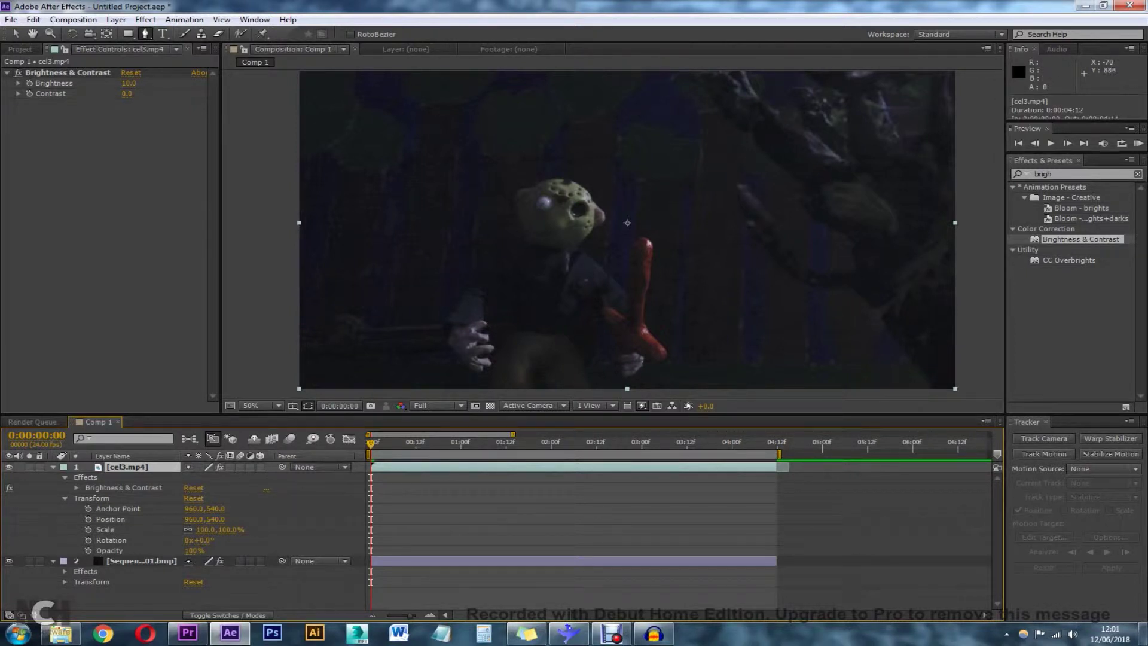
left_click(270, 313)
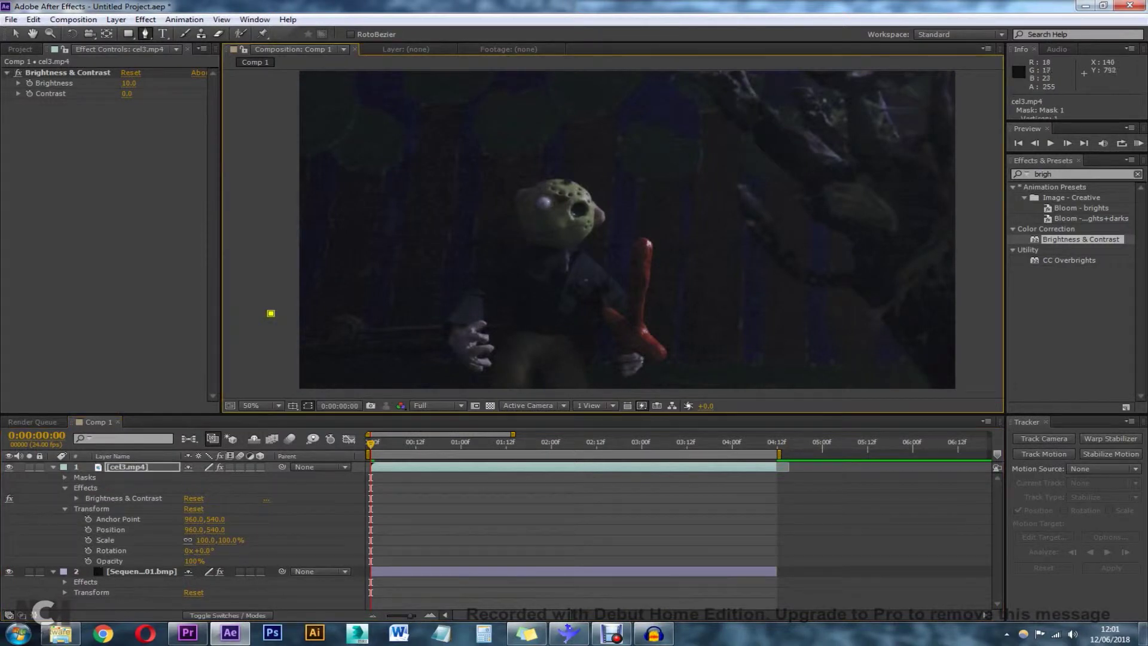
left_click(352, 287)
left_click(393, 296)
scroll(437, 369, "up", 4)
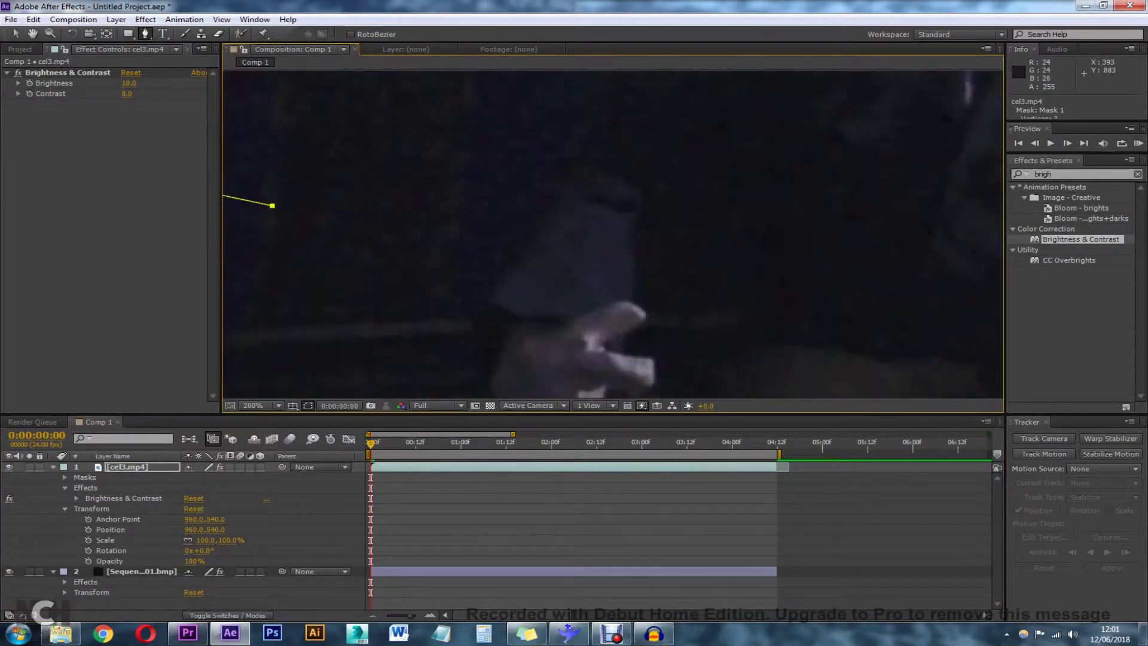
left_click(477, 283)
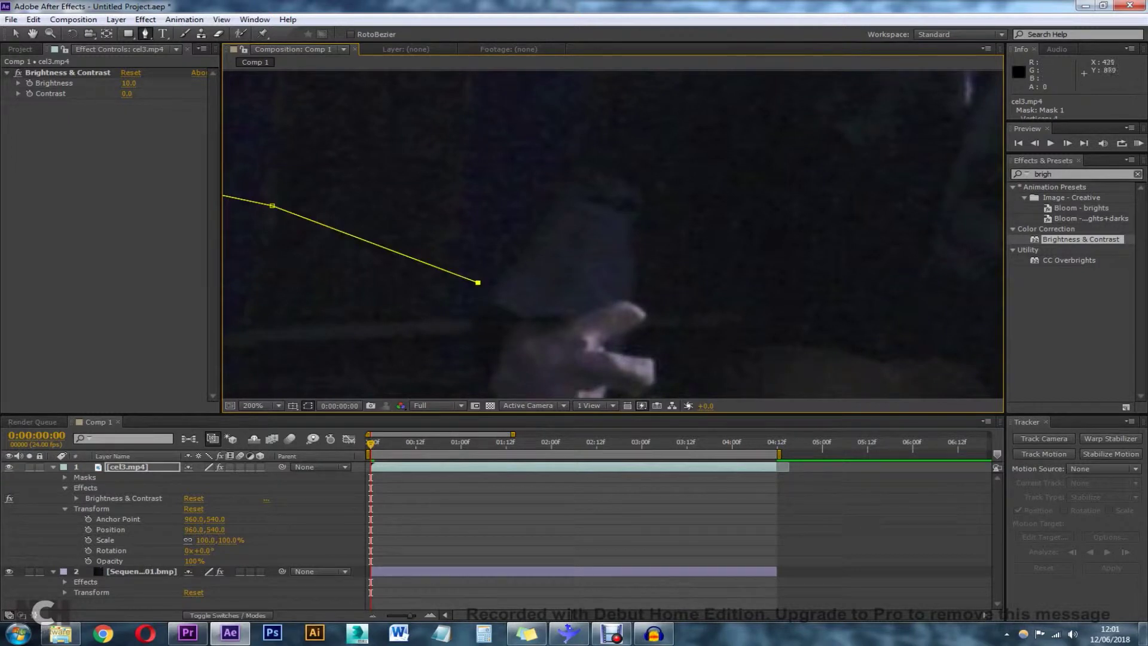
left_click(478, 317)
scroll(478, 317, "down", 5)
scroll(478, 317, "up", 3)
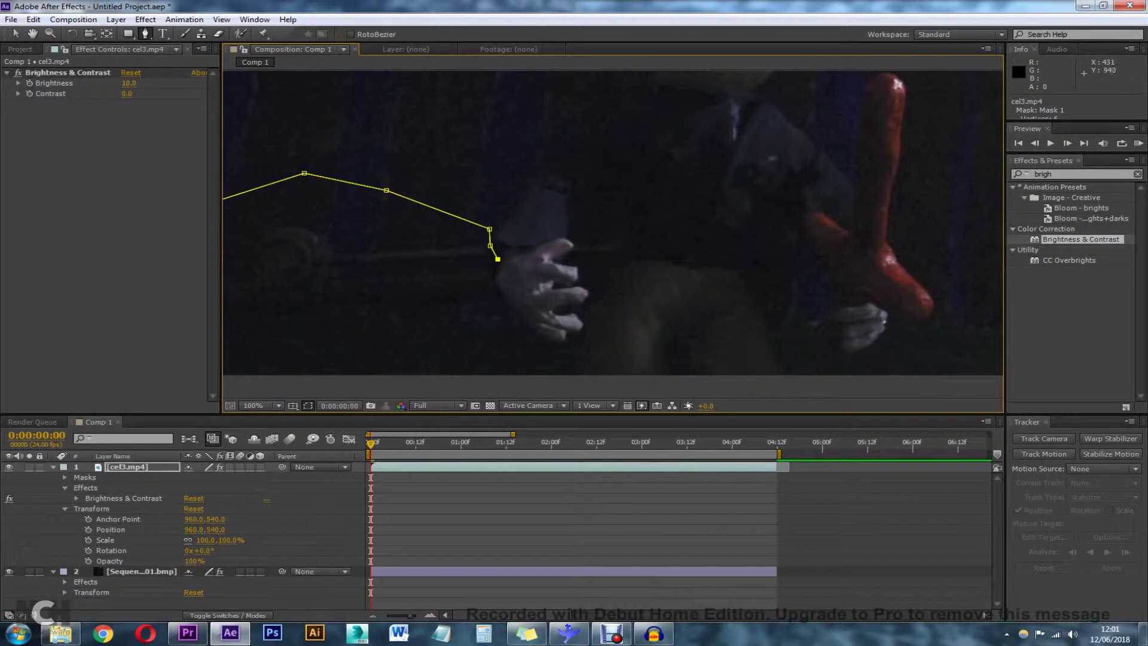
left_click(365, 345)
scroll(329, 345, "down", 4)
scroll(294, 352, "up", 4)
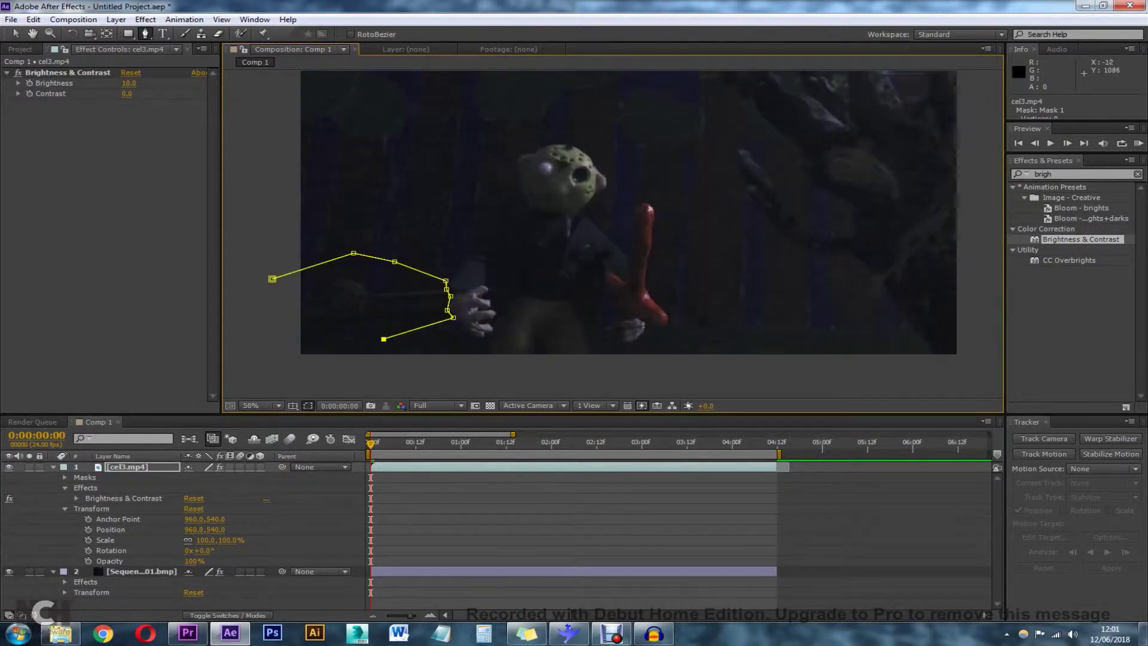
left_click(285, 330)
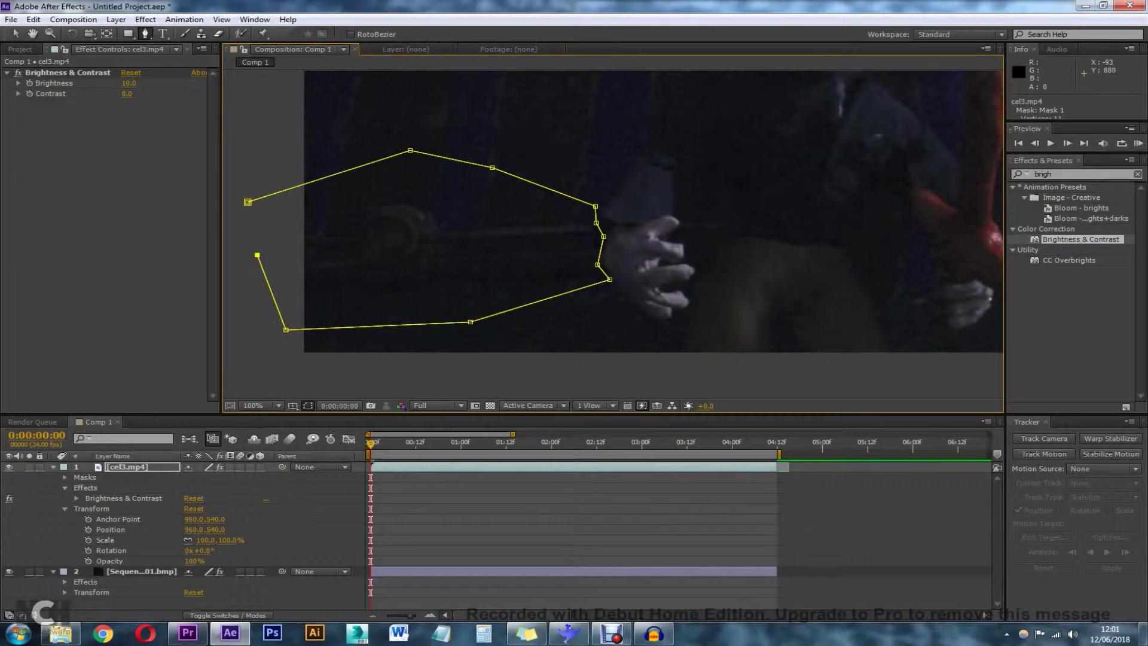
left_click(248, 202)
scroll(452, 250, "down", 4)
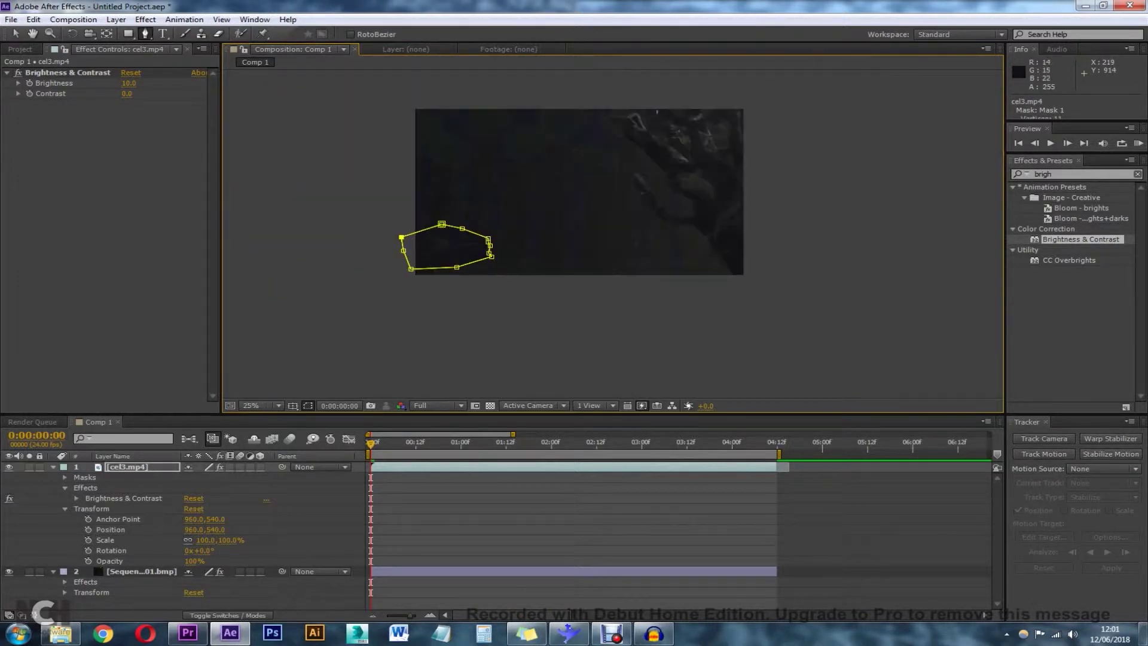
- Set the mode of Mask 1 on cel3.mp4 to Subtract
left_click_drag(561, 210, 559, 253)
scroll(559, 253, "up", 2)
scroll(558, 252, "down", 2)
scroll(612, 235, "up", 2)
left_click_drag(559, 252, 629, 225)
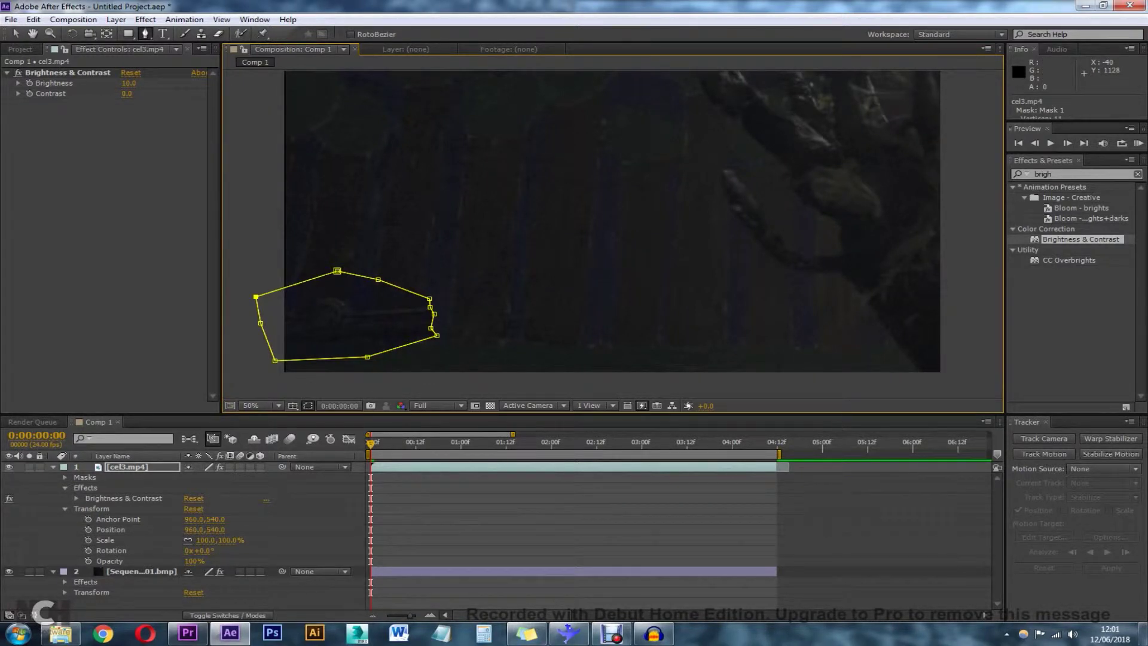
left_click(65, 477)
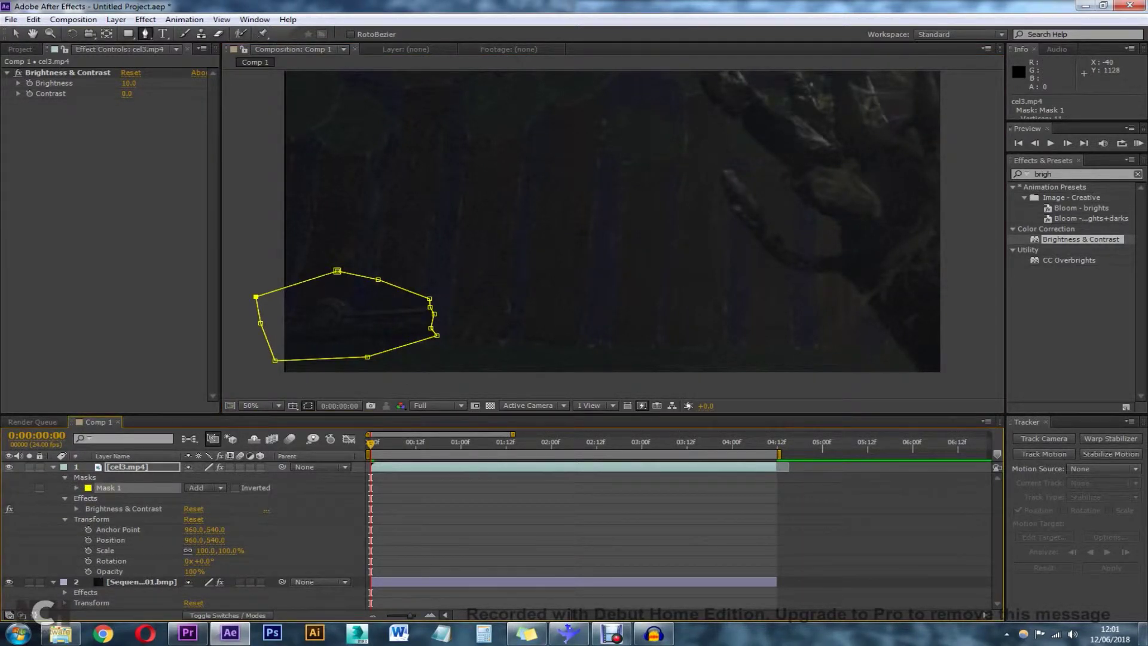
left_click(203, 487)
left_click(223, 528)
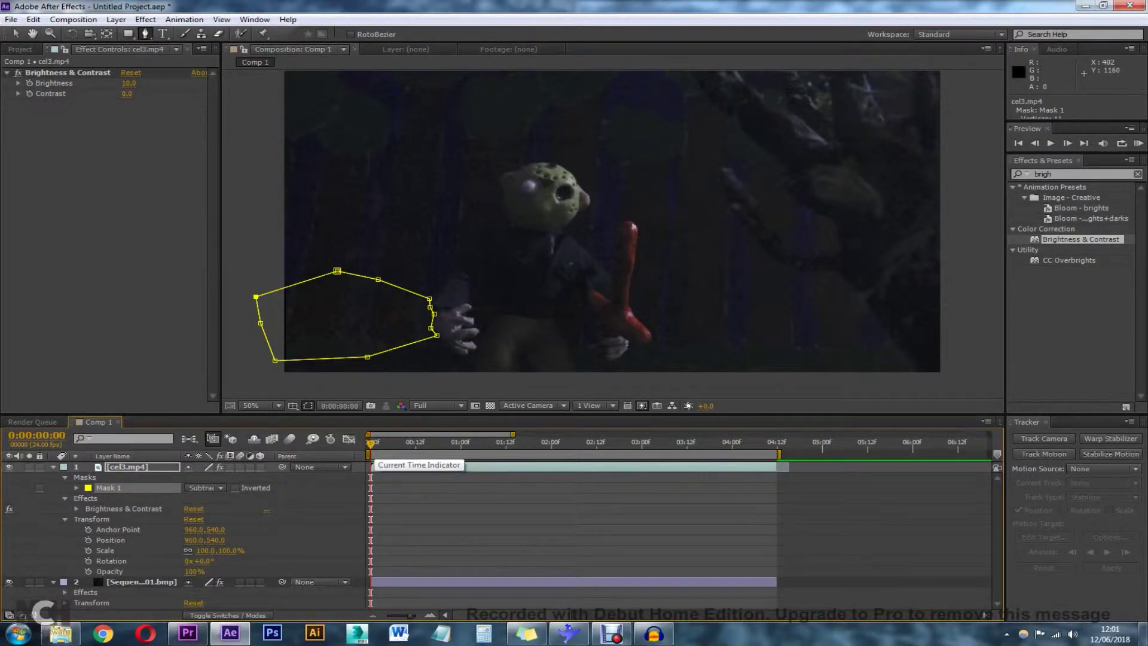
- Step through the first few frames to check the mask edge against the moving hand, ending on the first frame
key("Page_Down")
key("Page_Down")
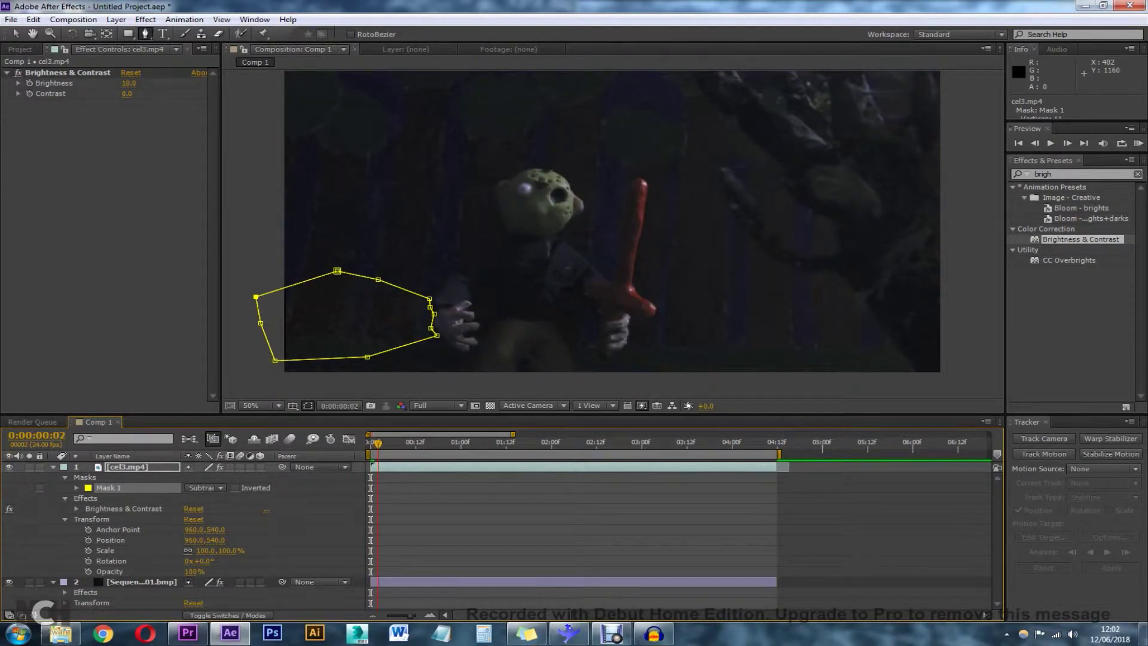
key("Home")
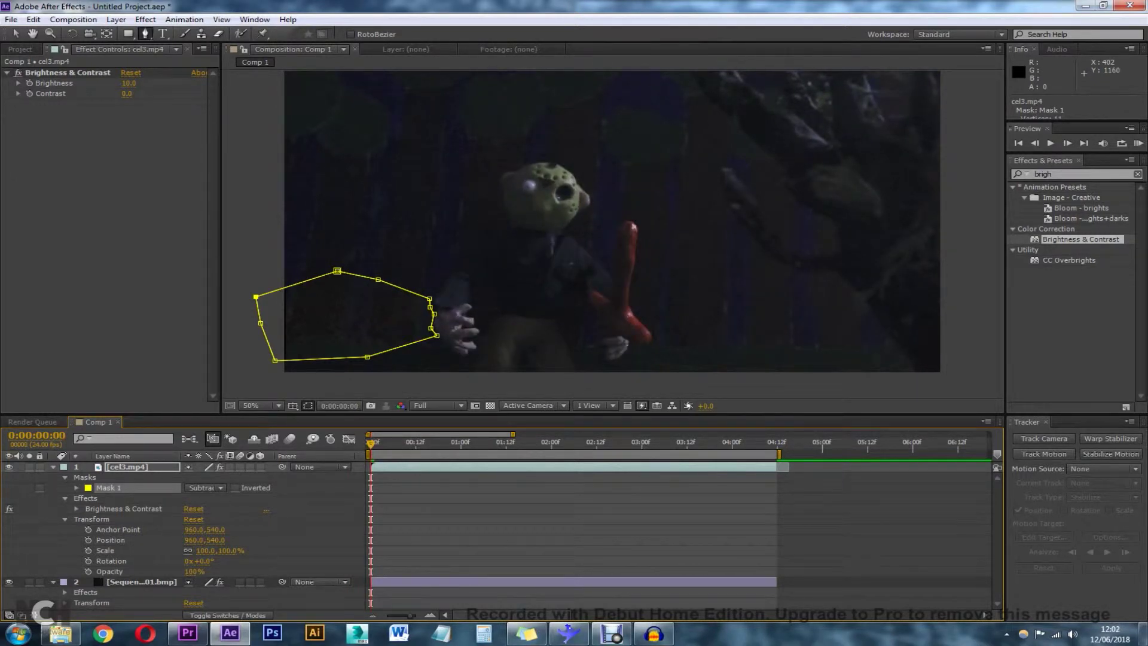
key("Page_Down")
scroll(351, 339, "up", 2)
scroll(352, 338, "down", 1)
left_click_drag(371, 389, 535, 299)
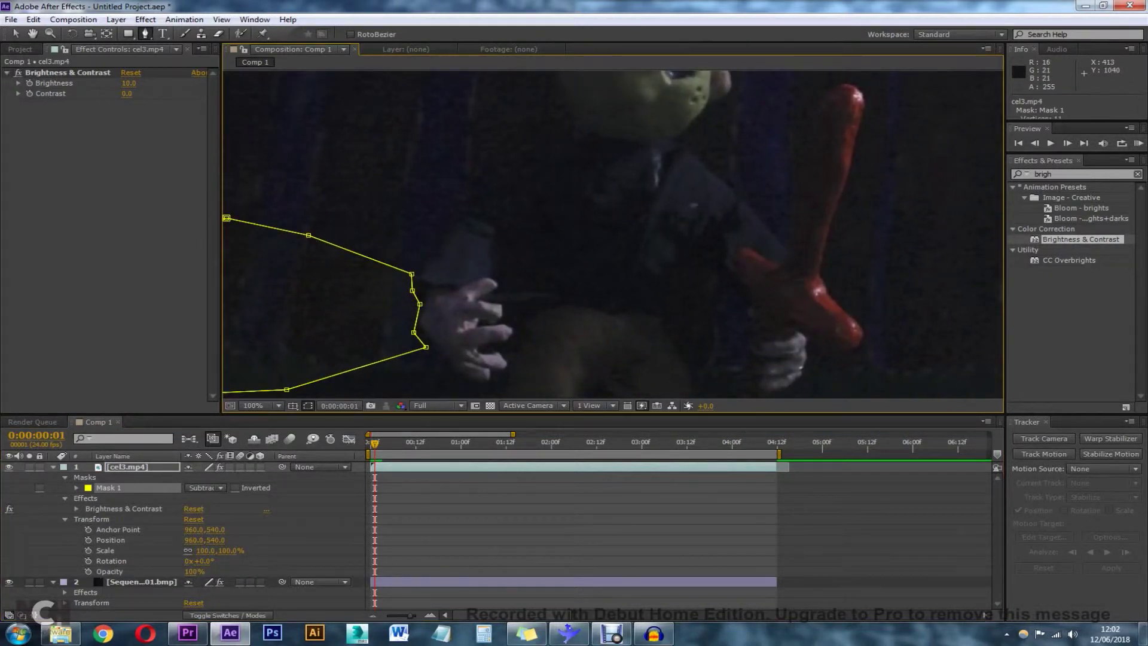
key("Page_Up")
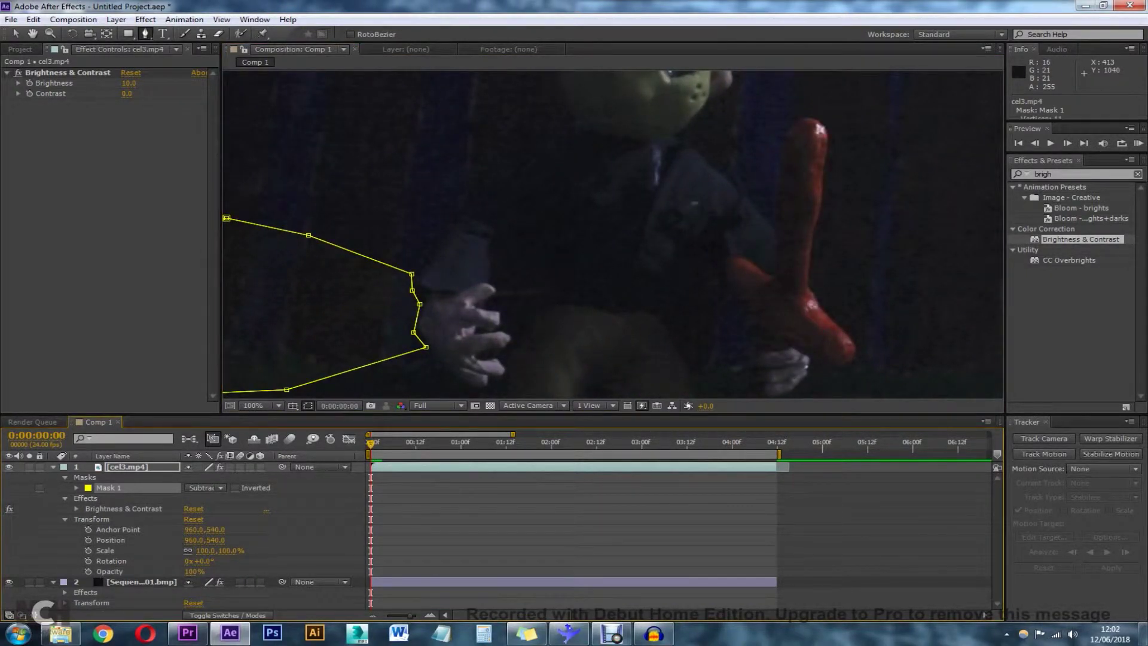
- Enable keyframing for the Mask Path of Mask 1 at frame 0
key("ctrl+shift+a")
left_click(109, 488)
left_click(76, 488)
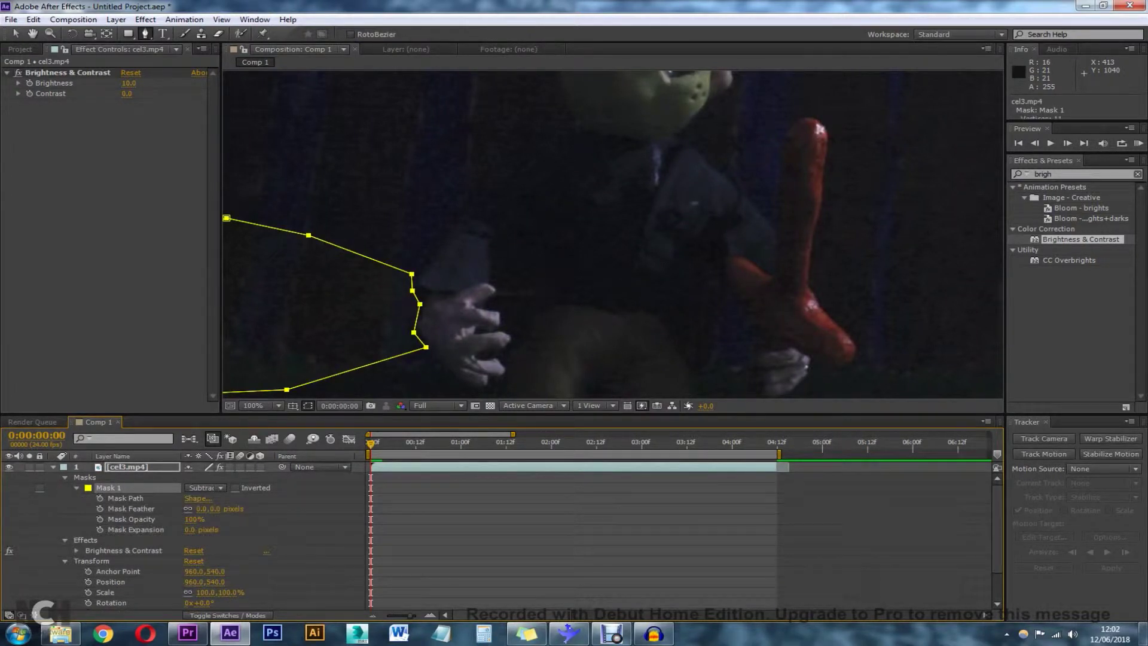
left_click(100, 498)
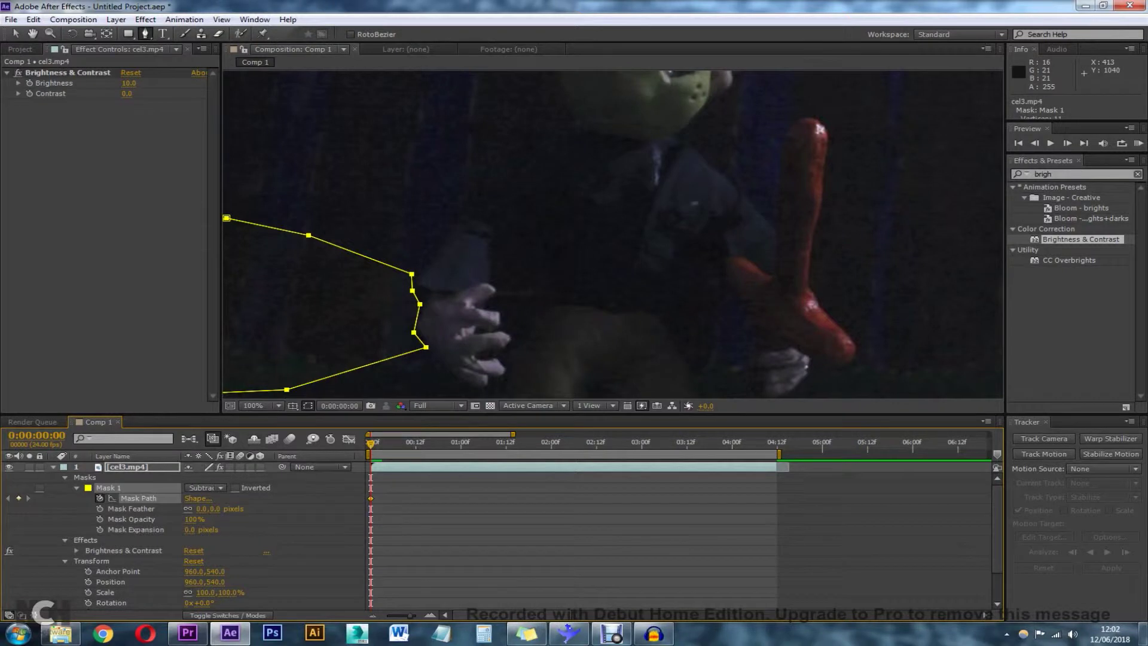
- Set the Mask Feather of Mask 1 to 5 pixels and check the softened edge around the rod
left_click(215, 509)
key("Return")
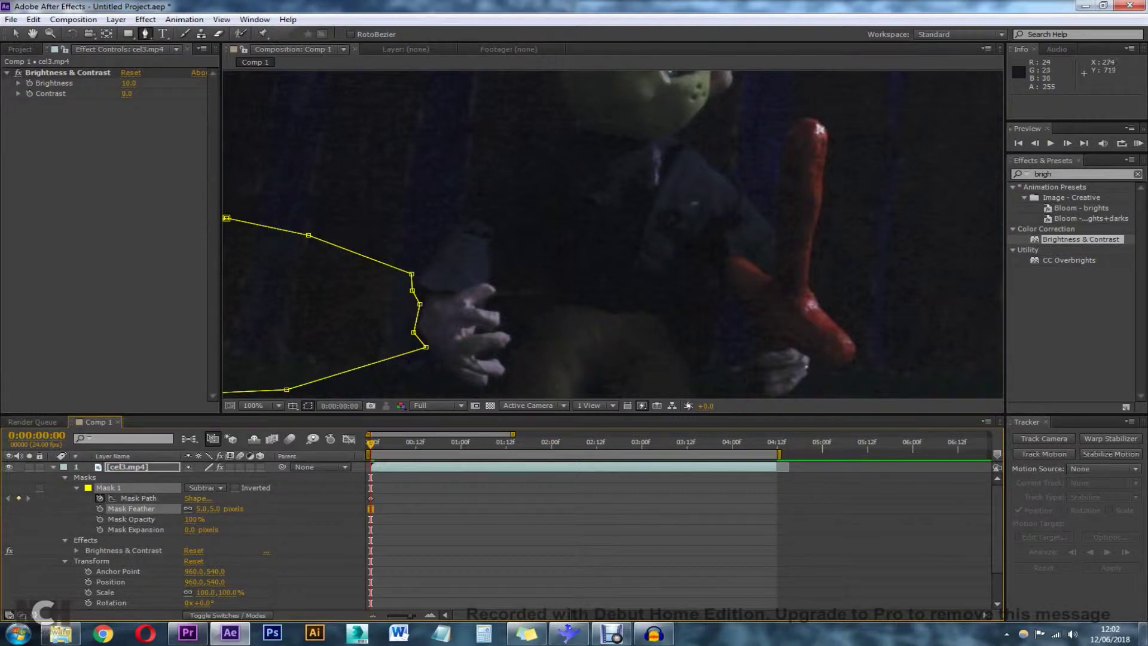
left_click_drag(330, 204, 379, 218)
scroll(488, 240, "down", 2)
scroll(487, 241, "up", 2)
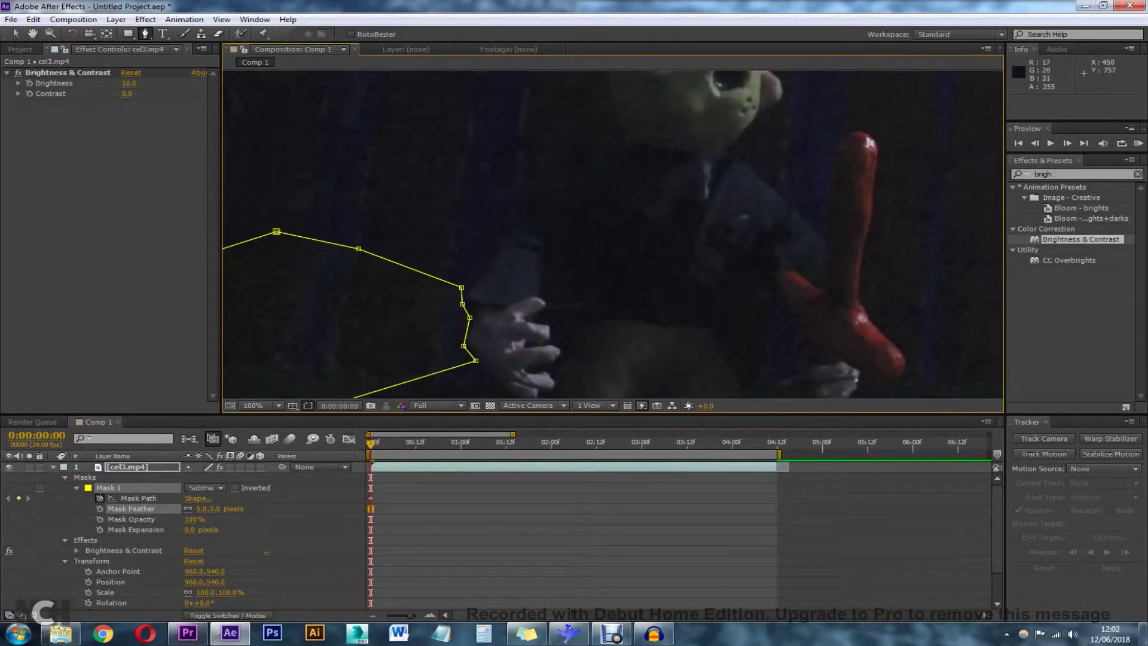
scroll(439, 241, "down", 2)
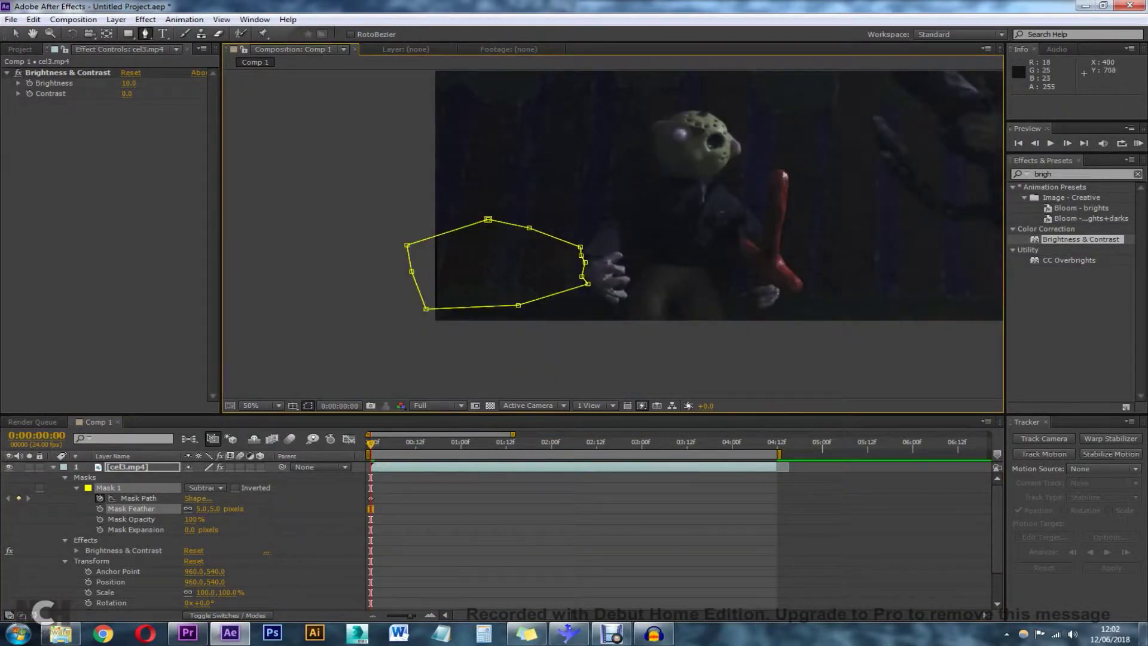
scroll(591, 244, "up", 2)
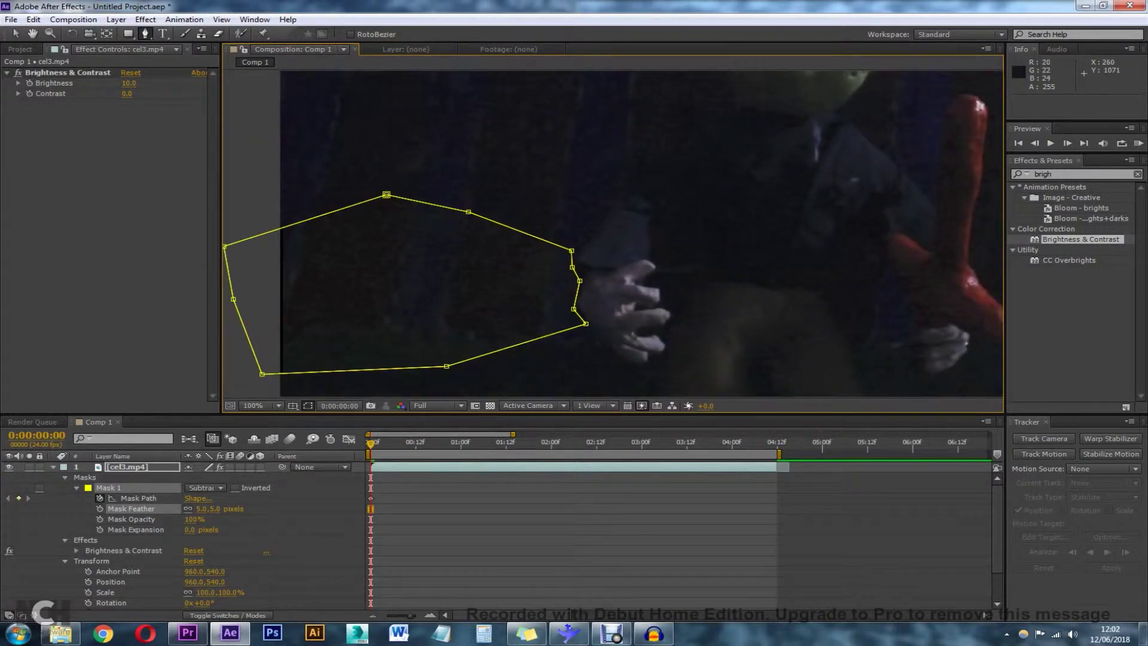
- At frame 1, move the mask points beside the puppet's hand to follow the outline of its sleeve and wrist
key("Page_Down")
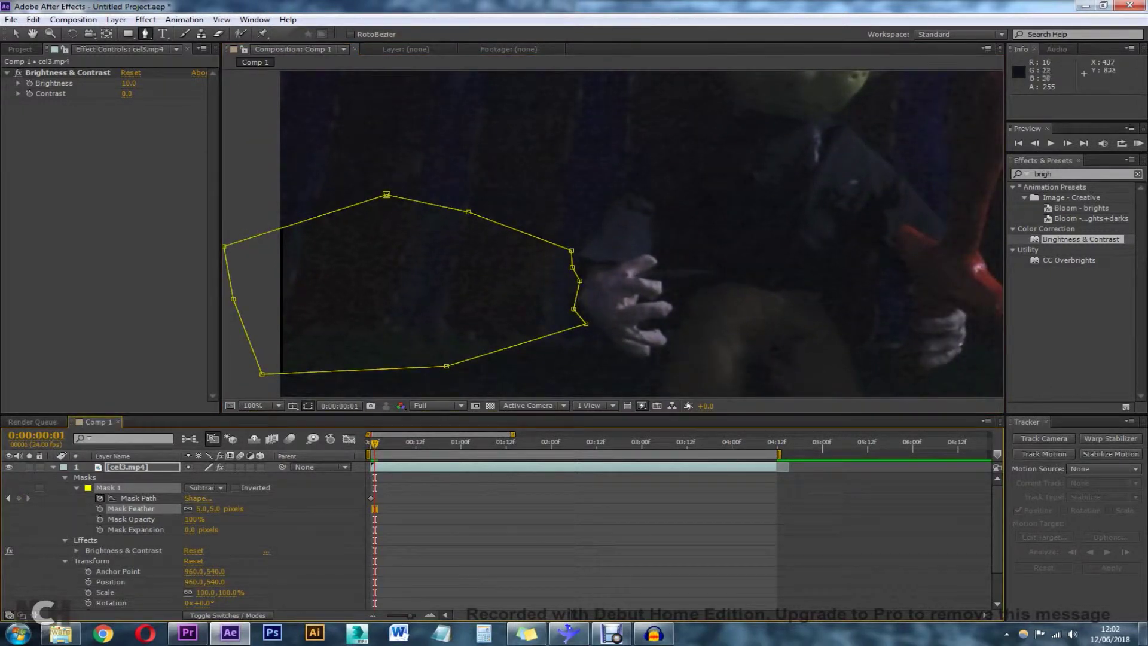
mouse_move(572, 250)
left_mouse_down()
mouse_move(583, 248)
mouse_move(579, 265)
left_mouse_up()
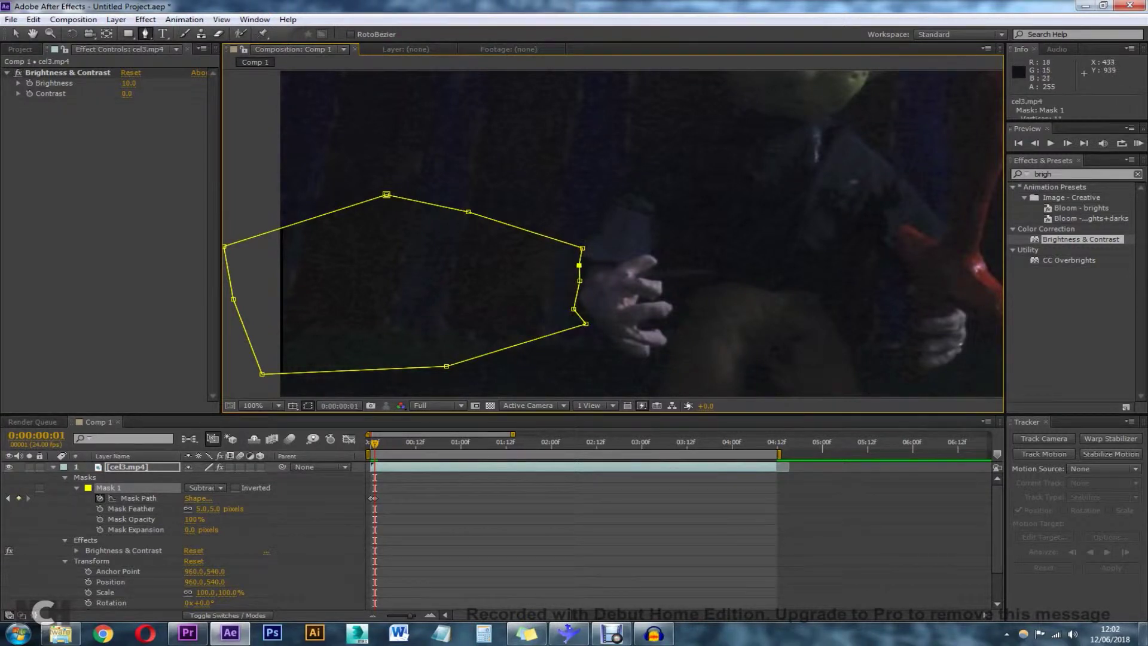
mouse_move(574, 309)
left_mouse_down()
mouse_move(573, 299)
mouse_move(588, 323)
left_mouse_up()
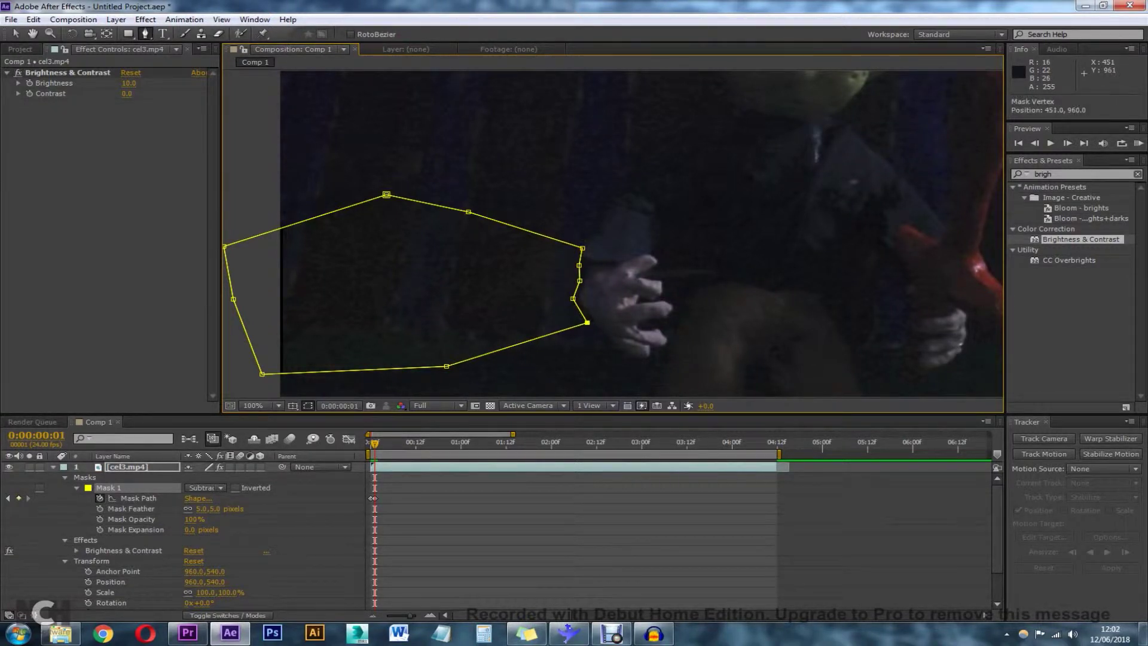
- At frame 3, reshape the mask's hand-side edge by moving its points slightly away from the sleeve and hand
key("Page_Down")
key("Page_Down")
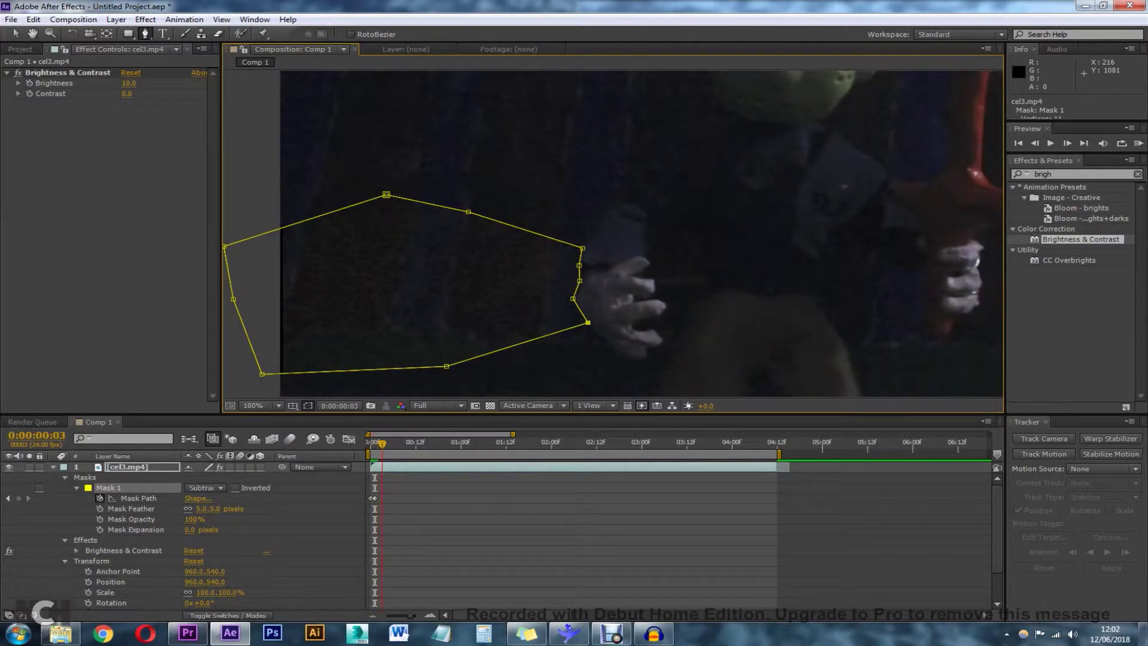
left_click_drag(588, 323, 563, 303)
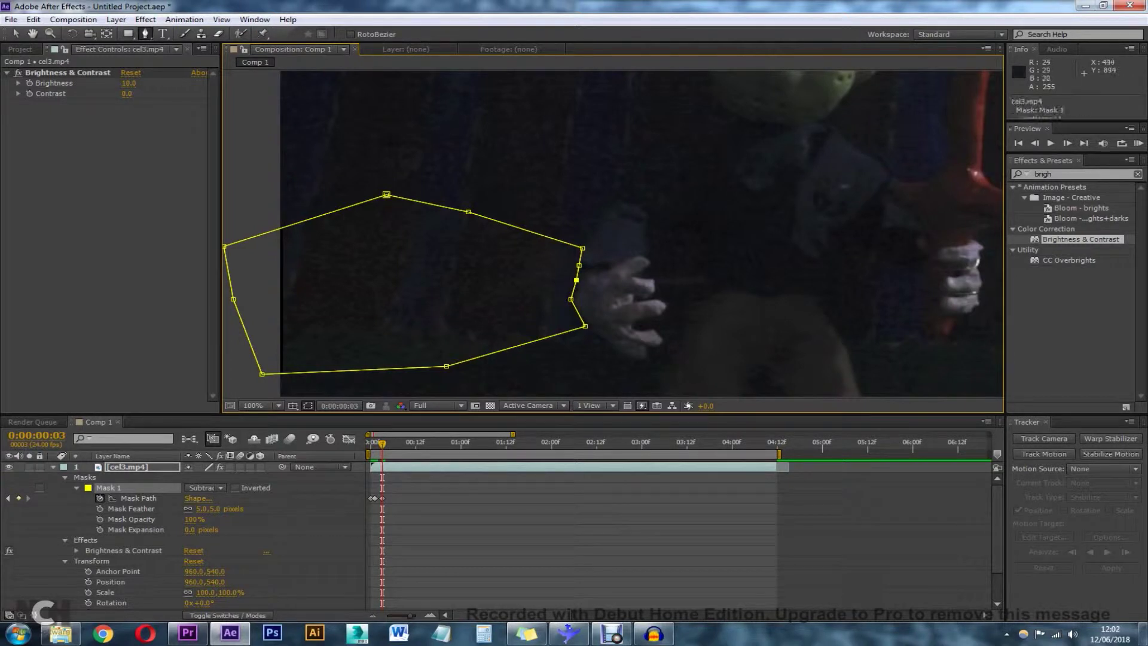
mouse_move(579, 266)
left_mouse_down()
mouse_move(533, 251)
mouse_move(561, 254)
left_mouse_up()
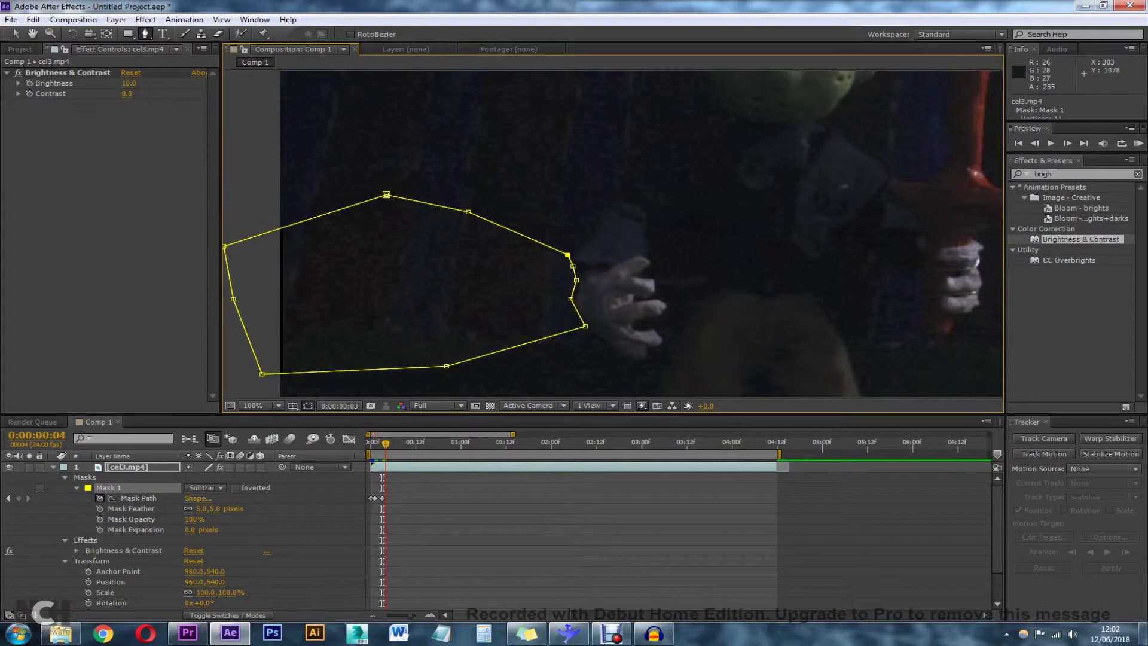
- At frame 4, pull the mask's hand-side points back from the puppet's hand as it moves
key("Page_Down")
left_click_drag(585, 326, 561, 340)
left_click_drag(572, 300, 549, 289)
mouse_move(573, 267)
left_mouse_down()
mouse_move(533, 288)
mouse_move(562, 275)
left_mouse_up()
left_click_drag(568, 255, 566, 254)
left_click_drag(561, 275, 539, 282)
- At frame 6, move the mask's lower hand-side points farther outward to clear the lowered hand
key("Page_Down")
key("Page_Down")
left_click_drag(549, 289, 530, 296)
left_click_drag(550, 309, 536, 335)
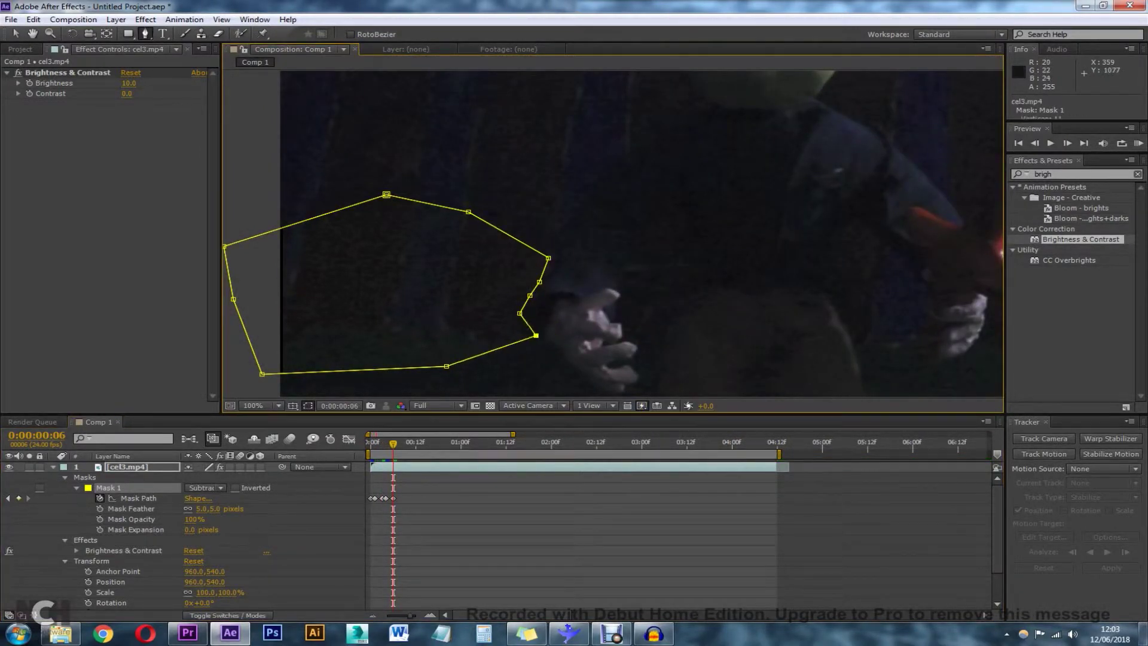
- Continue past frame 6, refitting the mask's hand-side points and raising its upper corner above the hand
key("Page_Down")
left_click_drag(540, 282, 532, 279)
key("Page_Down")
left_click_drag(536, 336, 523, 336)
left_click_drag(530, 296, 516, 292)
left_click_drag(531, 279, 537, 228)
- At frame 10, move the mask's hand-side points closer to the wrist and lower hand
key("Page_Down")
key("Page_Down")
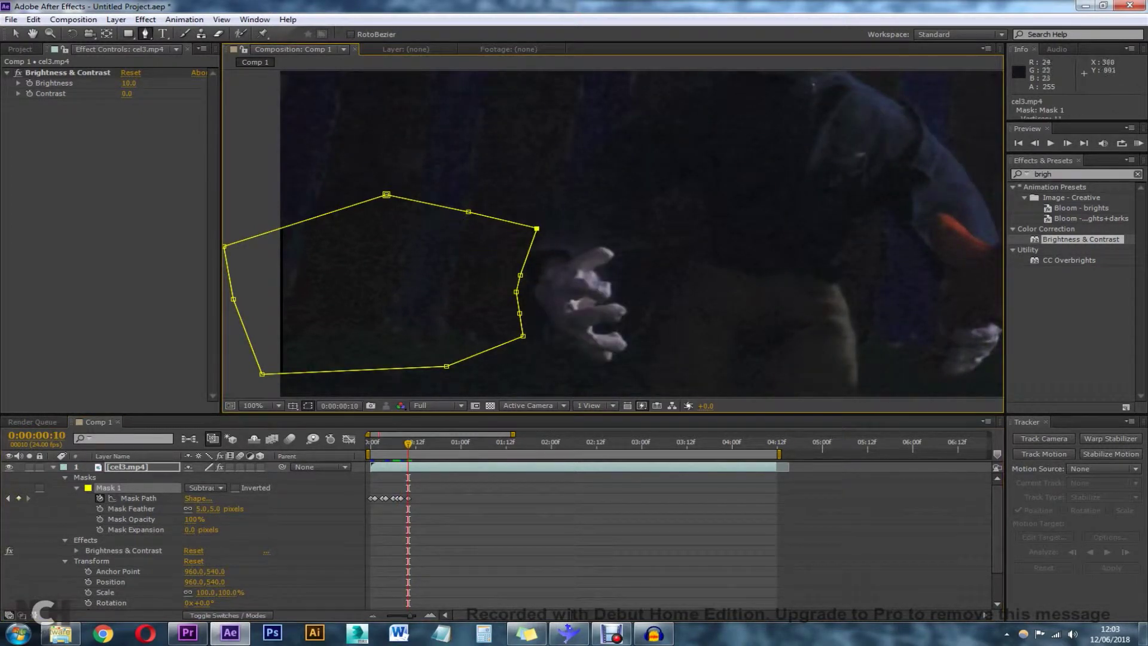
mouse_move(520, 275)
left_mouse_down()
mouse_move(444, 254)
mouse_move(529, 268)
left_mouse_up()
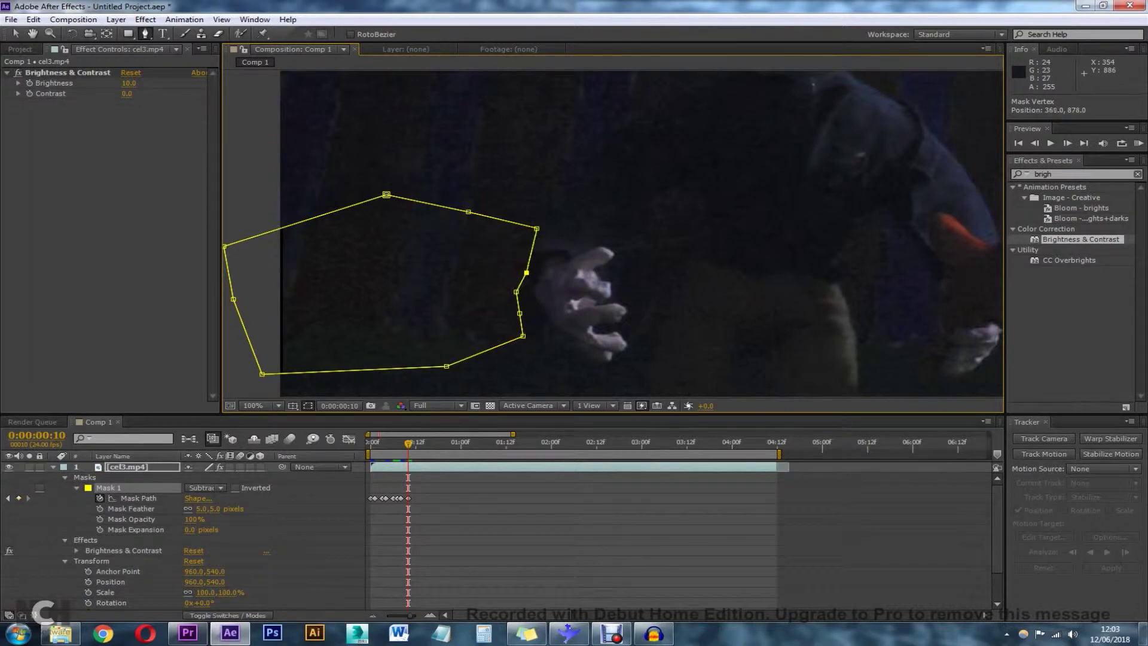
left_click_drag(520, 313, 536, 329)
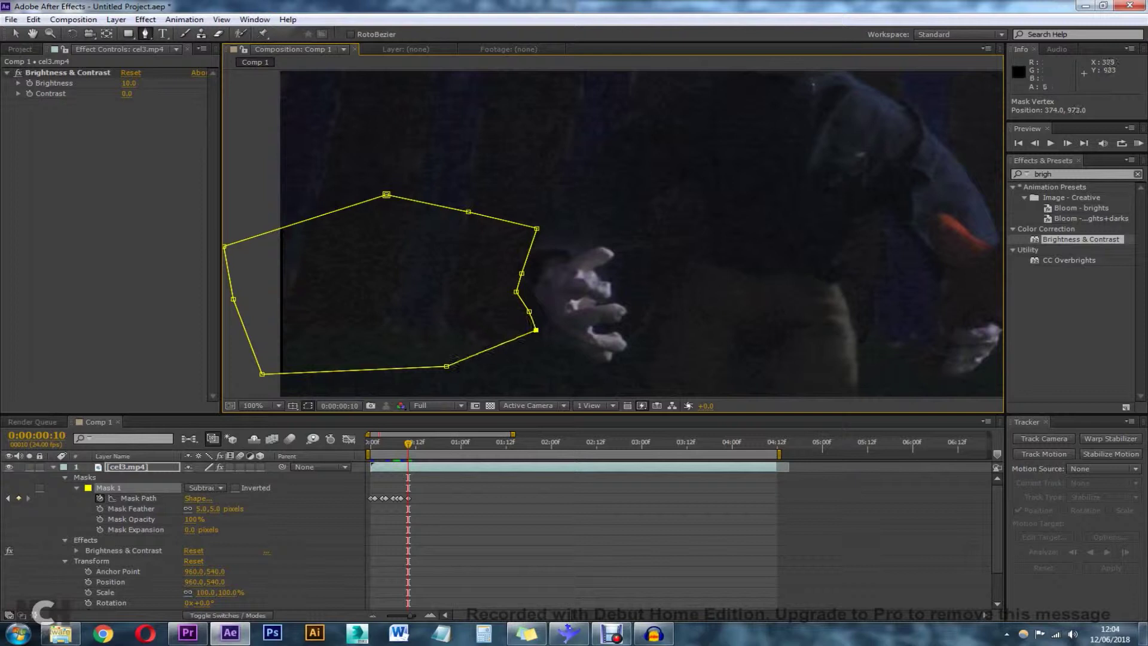
- At frame 10, raise the mask's bottom-edge point slightly and check the fit against the following frames
left_click_drag(447, 366, 421, 348)
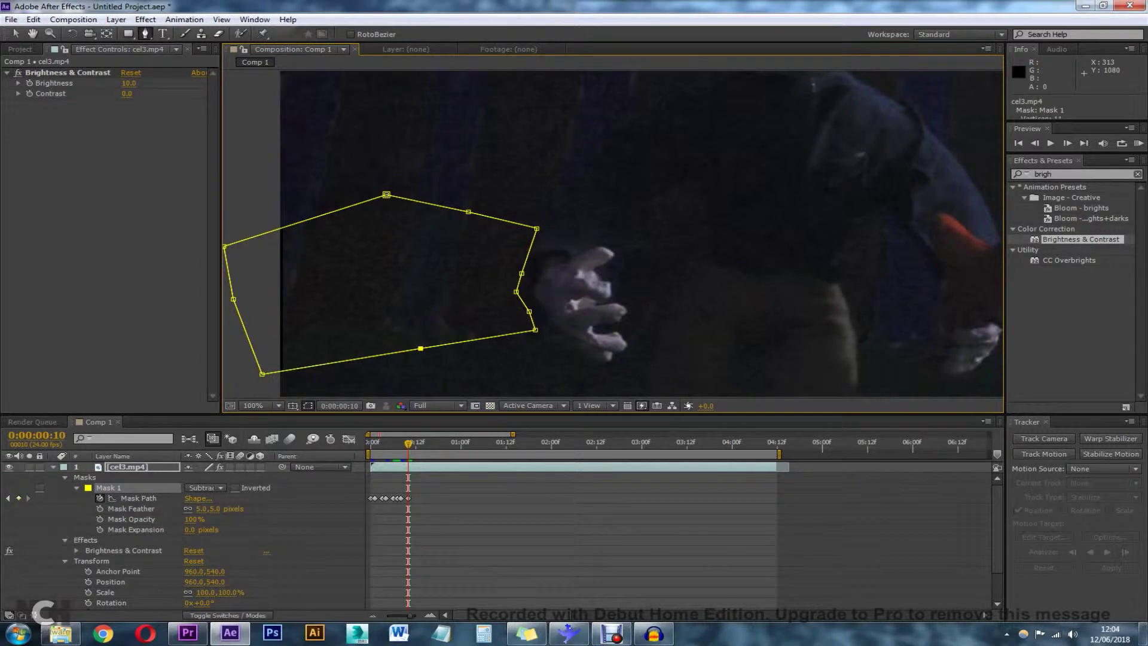
key("Page_Down")
key("Page_Down")
key("Page_Down")
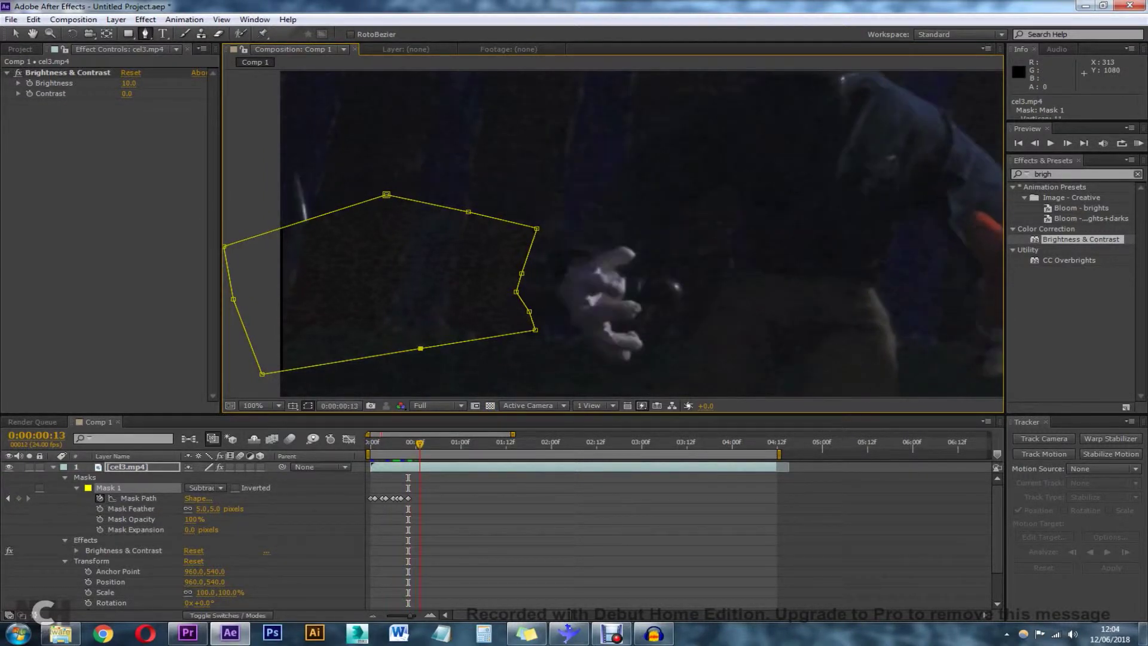
key("Page_Up")
key("Page_Up")
key("Page_Up")
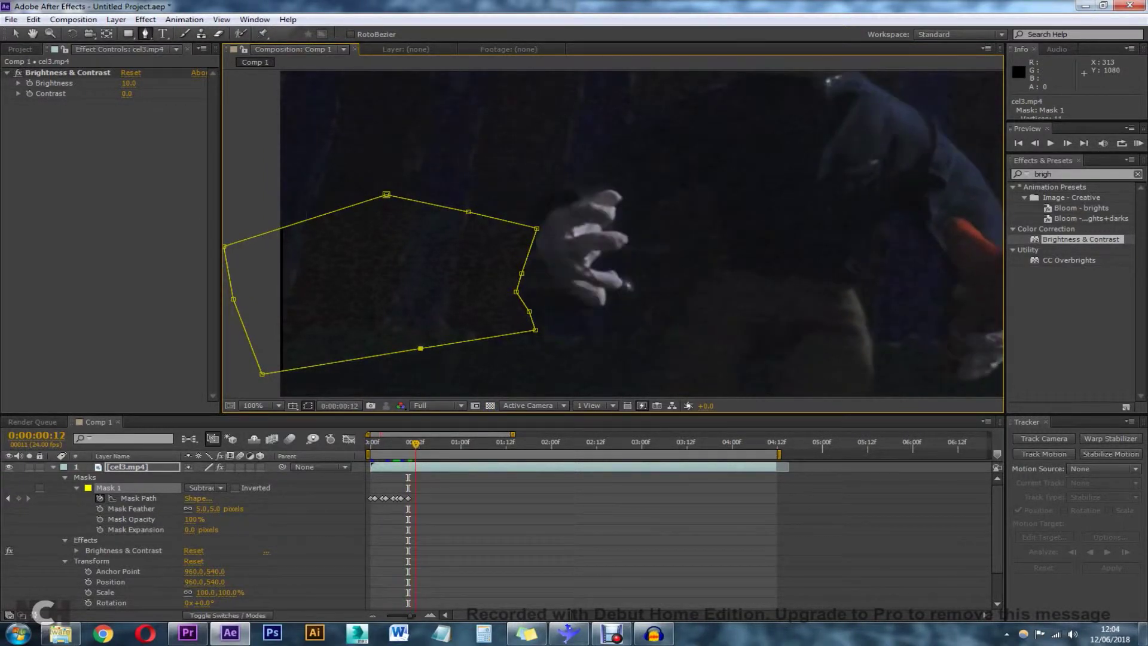
- Step back and forth through the frames up to frame 14, comparing the mask edge with the moving hand and rod
key("Page_Down")
key("Page_Down")
key("Page_Down")
key("Page_Up")
key("Page_Down")
key("Page_Down")
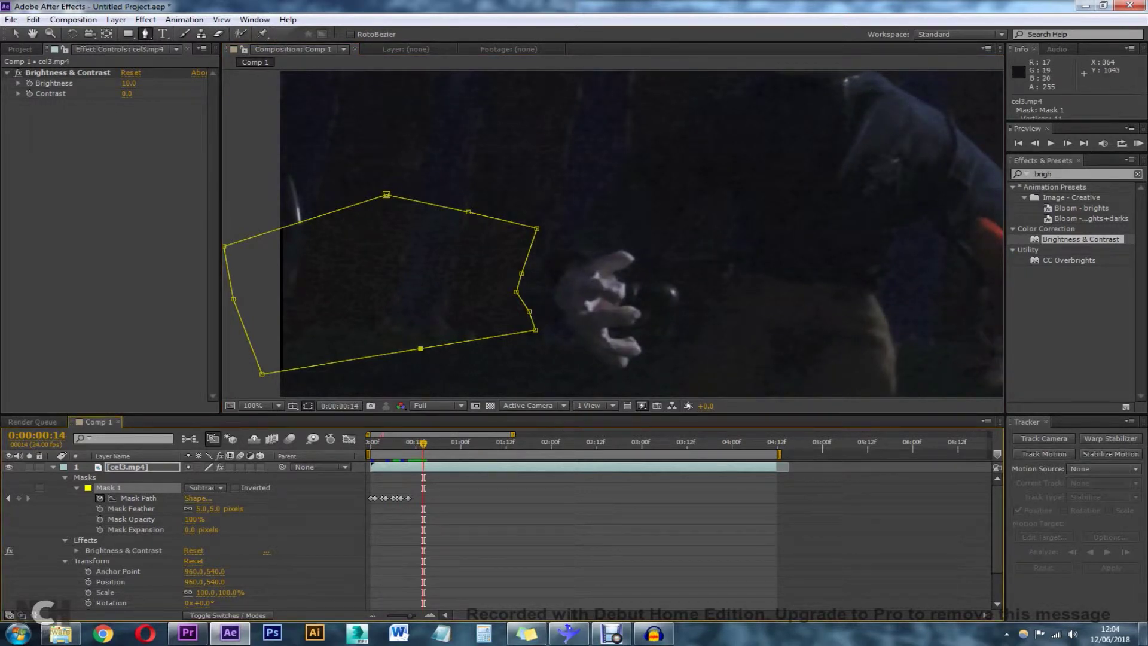
key("Page_Up")
key("Page_Up")
key("Page_Up")
key("Page_Up")
key("Page_Up")
key("Page_Up")
- At frame 12, raise the mask's upper hand-side corner and bring its lower hand-side points in against the raised hand
key("Page_Down")
key("Page_Down")
key("Page_Down")
key("Page_Down")
left_click_drag(537, 228, 525, 195)
left_click_drag(516, 292, 553, 289)
left_click_drag(522, 274, 526, 234)
left_click_drag(530, 312, 563, 315)
- At frame 14, extend the mask's outer upper corner and top edge upward over the exposed rod, and lower a hand-side point
key("Page_Down")
left_click_drag(225, 247, 285, 133)
left_click_drag(386, 195, 400, 162)
left_click_drag(284, 133, 272, 97)
left_click_drag(553, 289, 543, 321)
key("Page_Down")
- Midway between frames 14 and 18, pull the mask's lower points back from the hand and shift its upper points inward
left_click_drag(423, 444, 430, 444)
left_click_drag(543, 322, 513, 325)
left_click_drag(535, 330, 503, 337)
left_click_drag(527, 301, 520, 284)
left_click_drag(527, 233, 551, 241)
left_click_drag(526, 195, 546, 213)
- At frame 18, pull the mask's hand-side points outward, clear of the hand
left_click_drag(431, 444, 438, 444)
left_click_drag(551, 242, 526, 244)
left_click_drag(520, 284, 495, 281)
left_click_drag(513, 325, 489, 342)
left_click_drag(521, 263, 531, 340)
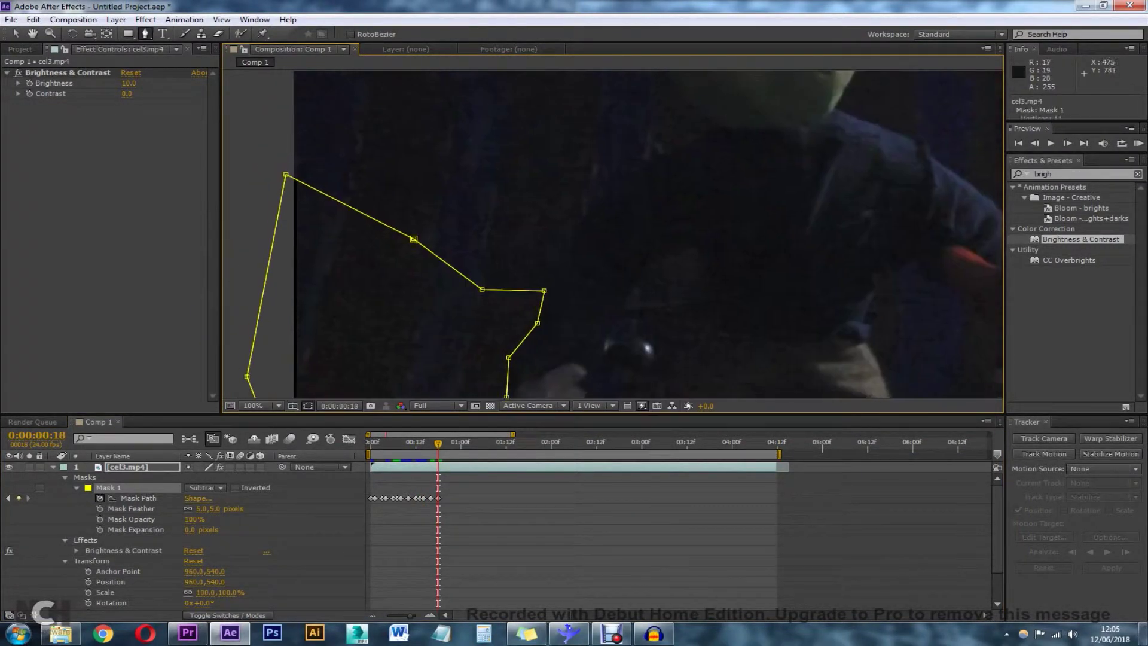
scroll(550, 311, "down", 1)
scroll(578, 285, "up", 1)
- Between frame 18 and the one-second mark, pull the mask's upper corner and hand-side points back from the puppet
key("Page_Down")
left_click_drag(497, 226, 476, 216)
left_click_drag(443, 444, 458, 444)
left_click_drag(468, 263, 451, 257)
left_click_drag(462, 325, 444, 317)
left_click_drag(476, 216, 453, 239)
left_click_drag(491, 183, 430, 160)
left_click_drag(445, 291, 423, 295)
- At the one-second mark, raise the mask's upper hand-side point and move the points below it outward
left_click_drag(458, 444, 461, 444)
left_click_drag(453, 238, 443, 201)
left_click_drag(449, 249, 423, 258)
left_click_drag(443, 318, 423, 320)
- Just past the one-second mark, reshape the mask's whole hand-side edge, dropping its lower points beneath the hand's outline
left_click_drag(461, 444, 465, 444)
left_click_drag(461, 287, 500, 320)
left_click_drag(482, 234, 436, 233)
left_click_drag(492, 256, 444, 267)
left_click_drag(463, 290, 429, 338)
left_click_drag(443, 266, 440, 266)
left_click_drag(463, 353, 442, 359)
left_click_drag(437, 233, 454, 231)
- A couple of frames further on, shift the mask's hand-side points inward, closer to the puppet's hand
left_click_drag(465, 444, 473, 444)
left_click_drag(439, 266, 466, 266)
left_click_drag(454, 231, 480, 229)
left_click_drag(430, 338, 454, 336)
left_click_drag(441, 358, 462, 359)
- Advance one frame and pull the mask's lower hand-side points back outward from the hand
left_click_drag(472, 443, 476, 444)
left_click_drag(464, 303, 434, 335)
left_click_drag(462, 358, 447, 360)
left_click_drag(480, 228, 466, 226)
- Advance two more frames and move the mask's middle and lower hand-side points farther outward
left_click_drag(476, 443, 483, 444)
left_click_drag(448, 268, 428, 268)
left_click_drag(431, 305, 412, 346)
left_click_drag(433, 353, 408, 359)
- Shortly before 0:00:01:09, pull the mask's upper corner and all its hand-side points back to follow the hand
left_click_drag(483, 443, 487, 444)
left_click_drag(469, 182, 433, 214)
left_click_drag(427, 259, 409, 259)
left_click_drag(416, 302, 388, 293)
left_click_drag(412, 335, 391, 341)
left_click_drag(409, 359, 401, 360)
left_click_drag(433, 214, 439, 235)
- At 0:00:01:09, curve the mask's hand-side edge outward around the hand and lower its outer bottom corner below the frame
left_click_drag(487, 444, 495, 444)
left_click_drag(454, 179, 424, 177)
left_click_drag(438, 236, 396, 225)
left_click_drag(409, 259, 353, 295)
left_click_drag(391, 341, 355, 344)
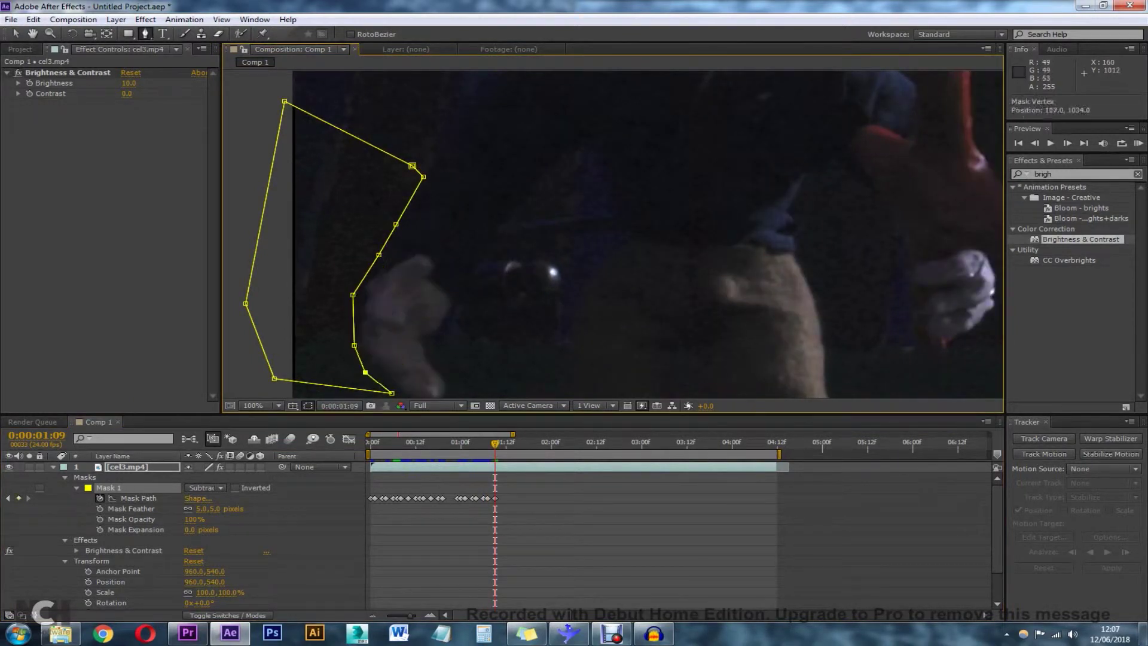
scroll(552, 224, "down", 1)
left_click_drag(434, 345, 434, 363)
- Advance one frame past 0:00:01:09 and refit the mask's upper and middle hand-side points around the arm and hand
left_click_drag(495, 444, 499, 444)
left_click_drag(503, 239, 502, 224)
left_click_drag(507, 244, 496, 242)
left_click_drag(495, 269, 470, 275)
left_click_drag(473, 304, 479, 280)
- Two frames before 0:00:01:13, move the mask's upper hand-side points back in toward the arm
left_click_drag(499, 444, 502, 444)
left_click_drag(478, 280, 498, 262)
left_click_drag(496, 241, 507, 240)
left_click_drag(502, 225, 513, 228)
left_click_drag(470, 309, 474, 306)
- At 0:00:01:13, nudge the mask point beside the hand and play the clip onward past 0:00:02:17
left_click_drag(503, 444, 510, 444)
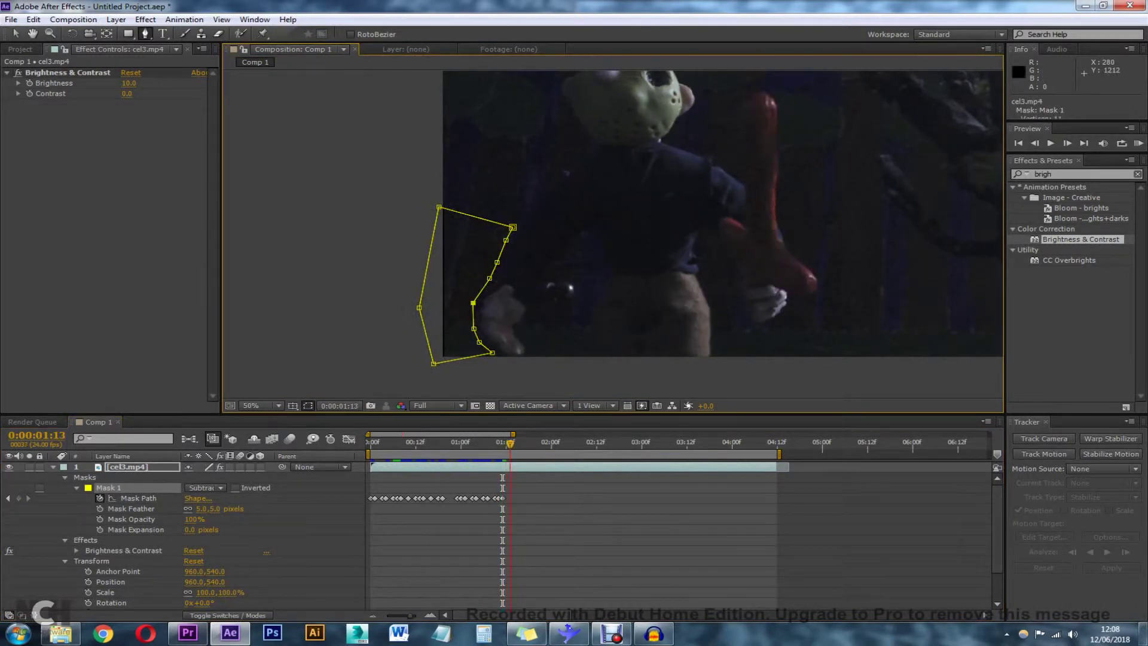
left_click_drag(474, 306, 478, 302)
key("space")
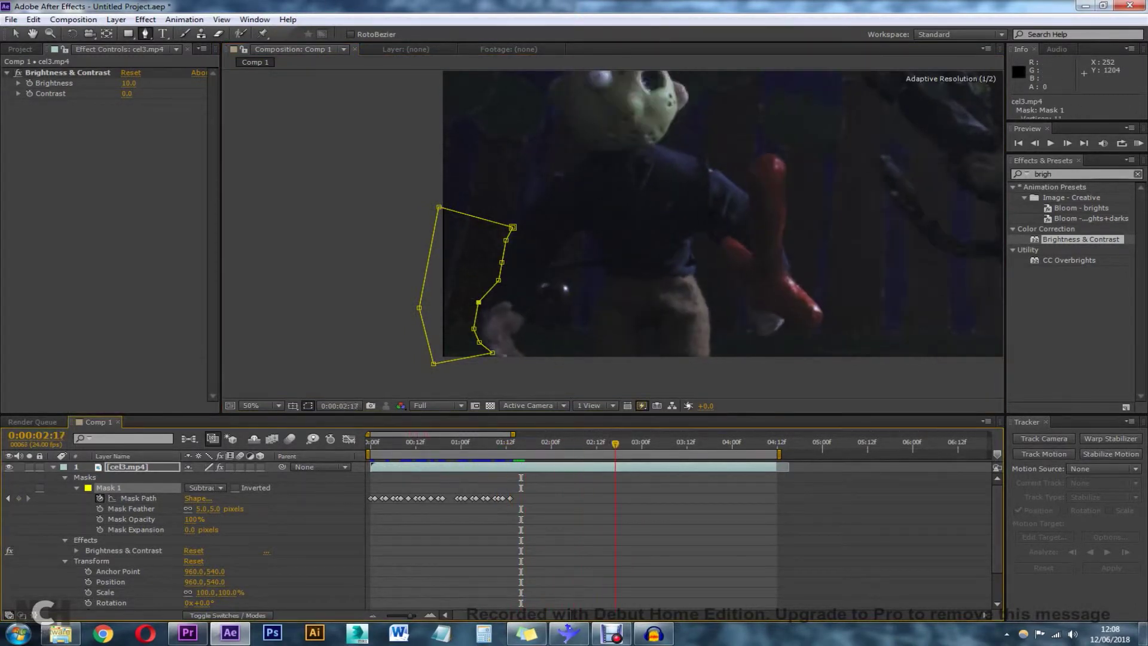
- A few frames past 0:00:02:17, add a Mask Path keyframe and move the hand-side points inward toward the puppet
left_click_drag(627, 444, 630, 444)
left_click_drag(499, 280, 499, 277)
mouse_move(630, 444)
left_mouse_down()
mouse_move(551, 444)
mouse_move(630, 443)
left_mouse_up()
left_click(18, 498)
left_click_drag(500, 277, 513, 278)
left_click_drag(502, 262, 527, 237)
left_click_drag(479, 302, 502, 301)
mouse_move(473, 328)
left_mouse_down()
mouse_move(493, 327)
mouse_move(492, 340)
left_mouse_up()
- Just before the three-second mark, pull the mask's upper hand-side point outward and raise the point below it
left_click_drag(630, 444, 638, 444)
left_click_drag(528, 237, 508, 242)
left_click_drag(502, 301, 501, 303)
left_click_drag(513, 279, 516, 260)
- Near the three-second mark, pull the mask's middle points and its bottom hand-side points slightly outward
left_click_drag(638, 444, 645, 444)
left_click_drag(508, 242, 510, 242)
left_click_drag(516, 259, 501, 261)
left_click_drag(512, 279, 502, 278)
mouse_move(502, 304)
left_mouse_down()
mouse_move(480, 311)
mouse_move(499, 309)
left_mouse_up()
left_click_drag(493, 340, 487, 340)
left_click_drag(492, 353, 485, 353)
- Between the three-second mark and 0:00:03:08, move the mask's hand-side points upward and inward toward the puppet
left_click_drag(645, 444, 653, 444)
left_click_drag(502, 278, 515, 256)
left_click_drag(653, 444, 673, 444)
left_click_drag(511, 277, 532, 256)
left_click_drag(509, 242, 536, 238)
left_click_drag(495, 308, 506, 331)
left_click_drag(488, 339, 507, 349)
- On the following two keyframes, ease the mask's upper and middle hand-side points slightly back from the puppet
left_click_drag(672, 443, 675, 444)
left_click_drag(536, 239, 531, 238)
left_click_drag(532, 256, 524, 257)
left_click_drag(523, 277, 515, 275)
left_click_drag(676, 444, 683, 444)
left_click_drag(531, 238, 529, 238)
left_click_drag(524, 258, 512, 276)
- Four frames before 0:00:03:17, move the mask's middle and lower hand-side points farther outward
left_click_drag(683, 444, 691, 443)
left_click_drag(521, 255, 508, 259)
left_click_drag(503, 331, 497, 333)
left_click_drag(513, 275, 507, 279)
- Two frames before 0:00:03:17, pull the mask's top corner up and outward and its hand-side points back
left_click_drag(691, 444, 698, 443)
left_click_drag(512, 227, 487, 214)
left_click_drag(523, 238, 512, 240)
left_click_drag(508, 260, 500, 281)
left_click_drag(505, 349, 492, 351)
- At 0:00:03:17, widen the mask toward the puppet and drop its bottom hand-side points below the frame edge
left_click_drag(698, 443, 706, 443)
left_click_drag(512, 241, 526, 237)
mouse_move(502, 264)
left_mouse_down()
mouse_move(514, 265)
mouse_move(510, 285)
left_mouse_up()
left_click_drag(493, 313, 504, 314)
left_click_drag(491, 331, 498, 359)
left_click_drag(485, 353, 470, 371)
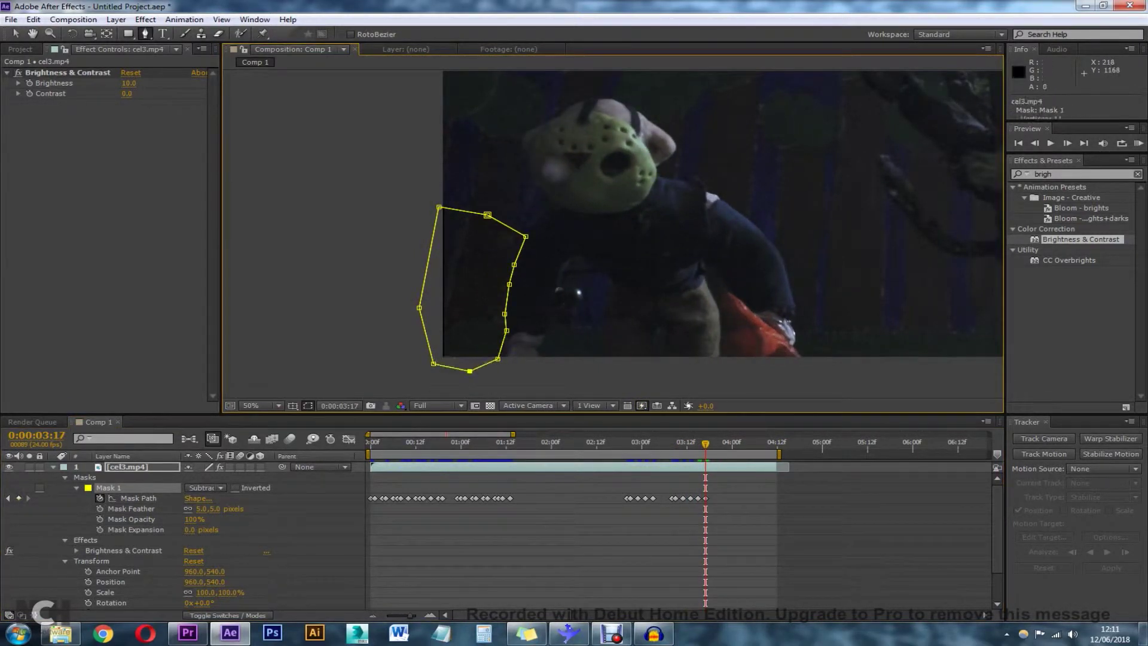
- Five frames after 0:00:03:17, move the mask's hand-side points in toward the puppet
left_click_drag(706, 443, 725, 443)
left_click_drag(515, 265, 533, 264)
left_click_drag(509, 284, 530, 285)
left_click_drag(526, 236, 541, 230)
left_click_drag(505, 314, 517, 315)
- Two frames before 0:00:04:02, pull the mask's middle and lower hand-side points back from the puppet
left_click_drag(725, 443, 733, 443)
left_click_drag(530, 284, 518, 288)
left_click_drag(517, 315, 501, 312)
mouse_move(517, 344)
left_mouse_down()
mouse_move(492, 344)
mouse_move(504, 335)
left_mouse_up()
- At 0:00:04:02, raise the mask's upper hand-side point and refit the middle points along the puppet's arm
left_click_drag(733, 444, 740, 443)
left_click_drag(517, 287, 513, 288)
left_click_drag(531, 264, 523, 226)
left_click_drag(509, 259, 521, 261)
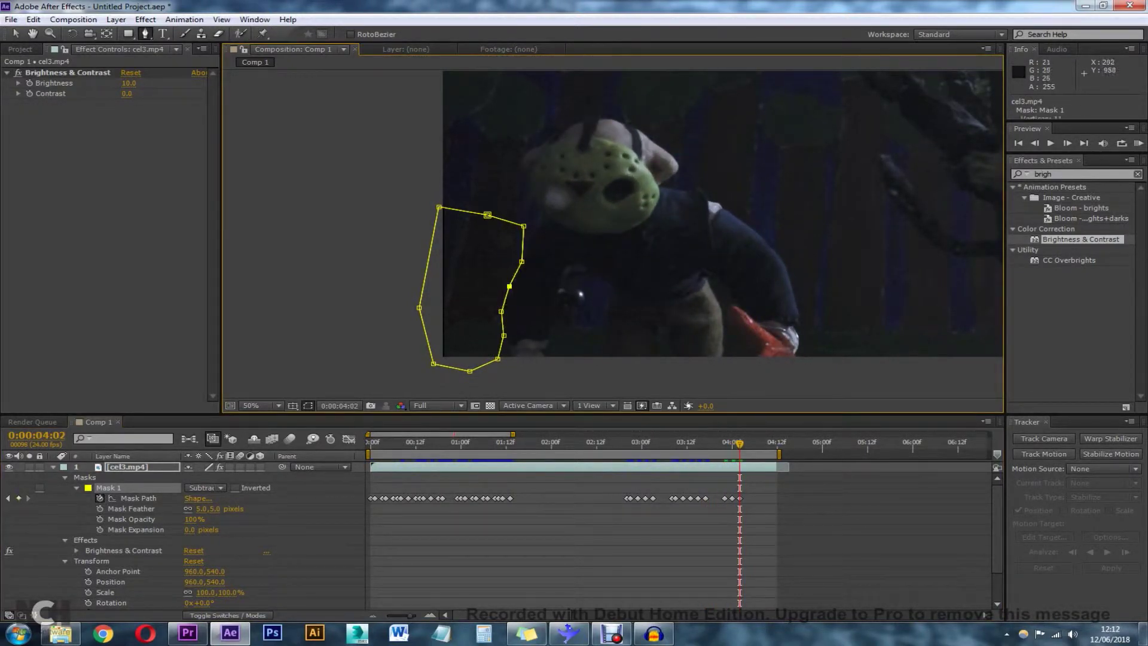
- On two further keyframes between 0:00:04:02 and 0:00:04:11, push the mask's middle hand-side points toward the puppet
left_click_drag(740, 444, 747, 444)
left_click_drag(502, 312, 509, 314)
left_click_drag(747, 444, 758, 444)
left_click_drag(512, 288, 532, 287)
left_click_drag(520, 261, 544, 255)
left_click_drag(508, 313, 523, 319)
- At 0:00:04:11, extend the mask's upper and lower hand-side points toward the puppet's arm and hand, leaving the mask deselected
left_click_drag(759, 444, 774, 444)
left_click_drag(532, 288, 570, 248)
left_click_drag(504, 336, 526, 344)
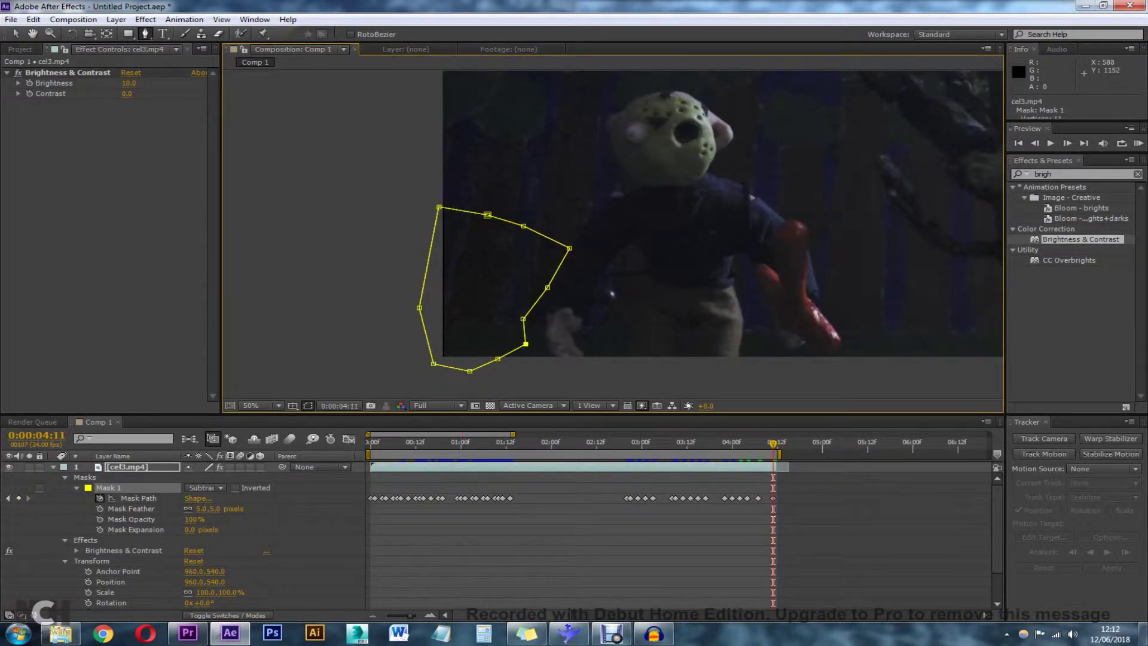
key("v")
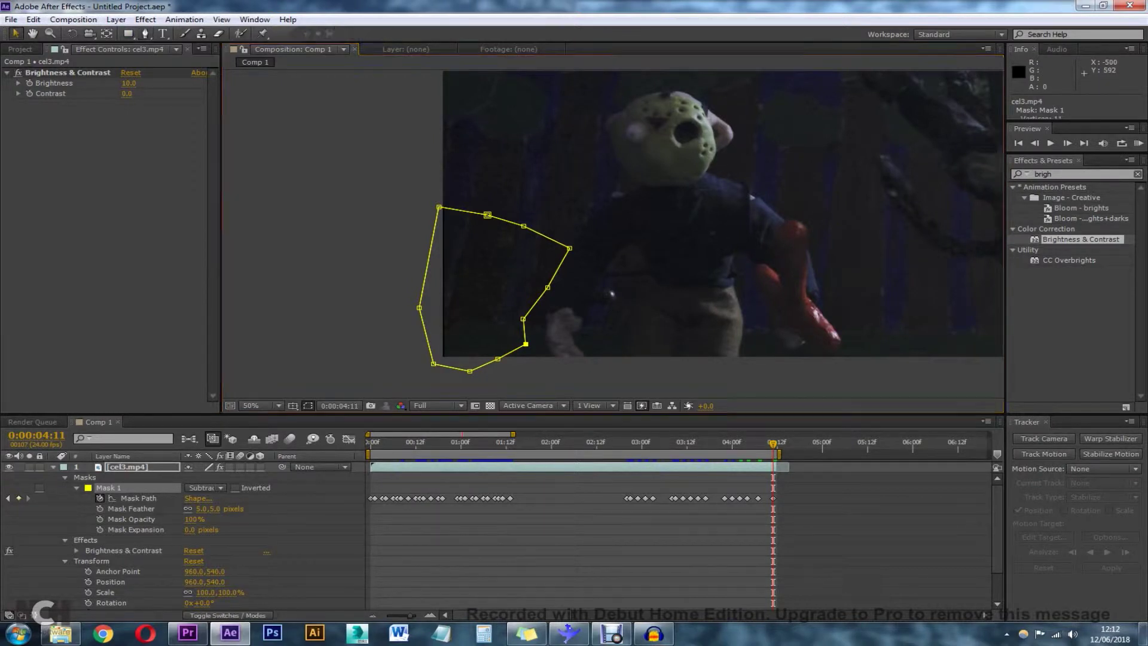
left_click(604, 374)
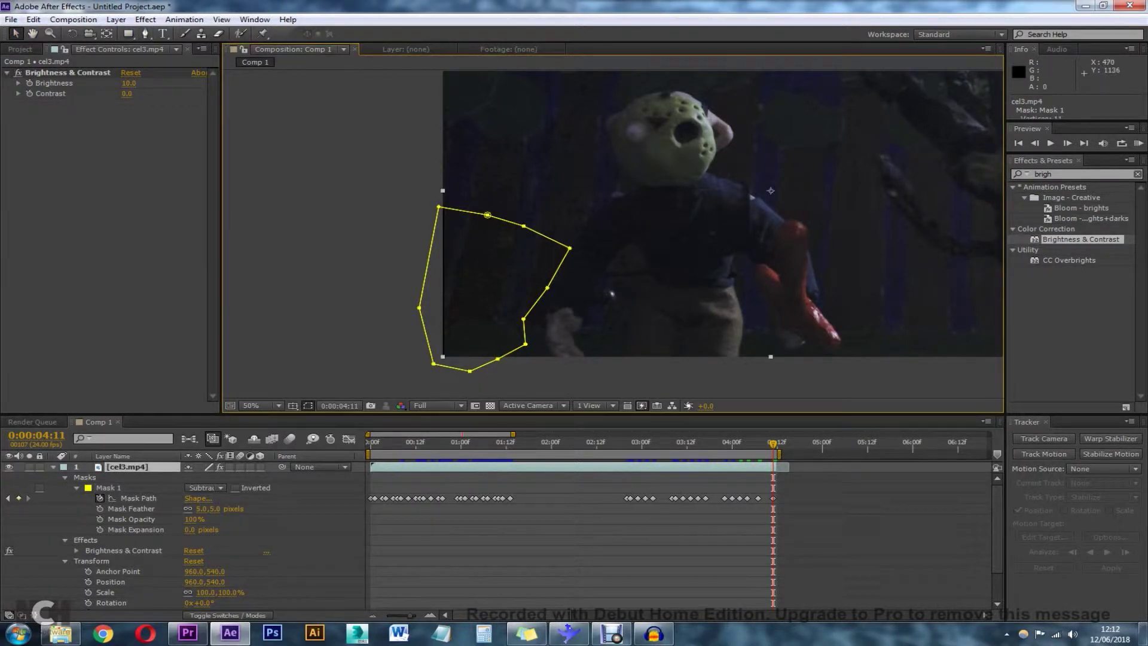
left_click(701, 378)
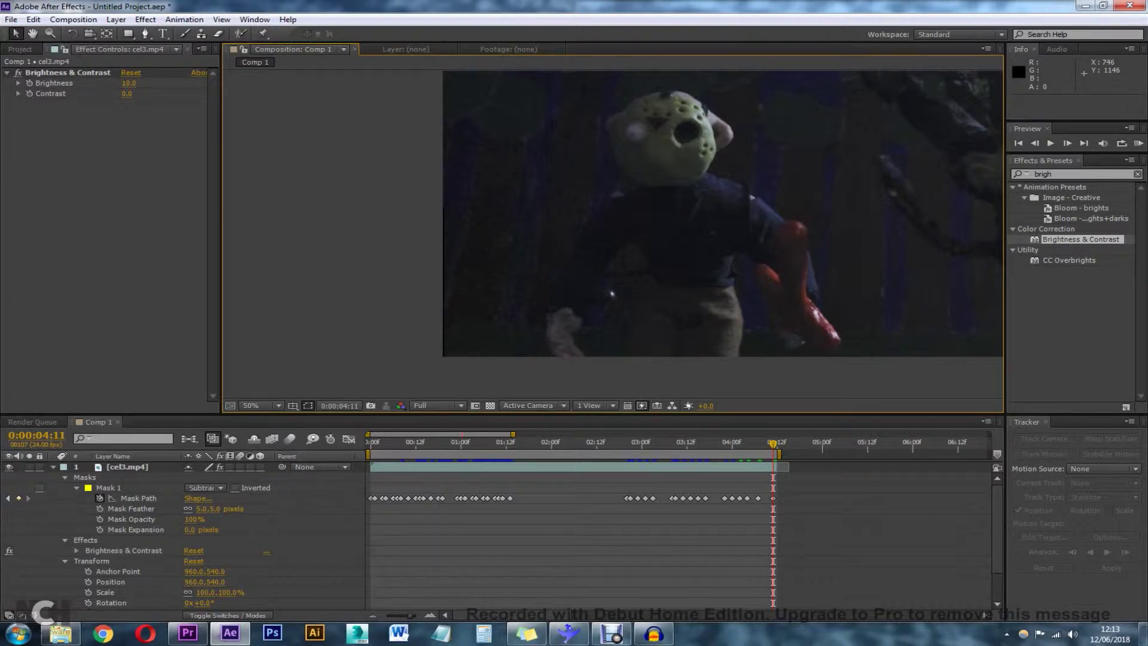
- Set the composition's preview resolution to Half and play it from the start to check the rod removal
left_click(437, 405)
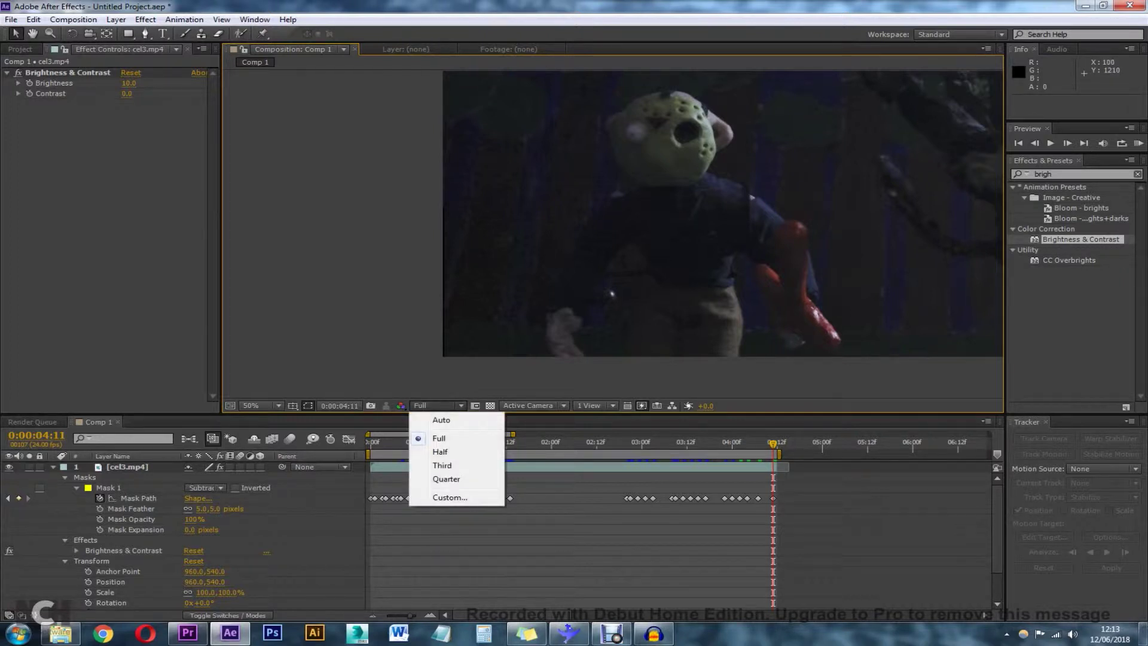
left_click(445, 451)
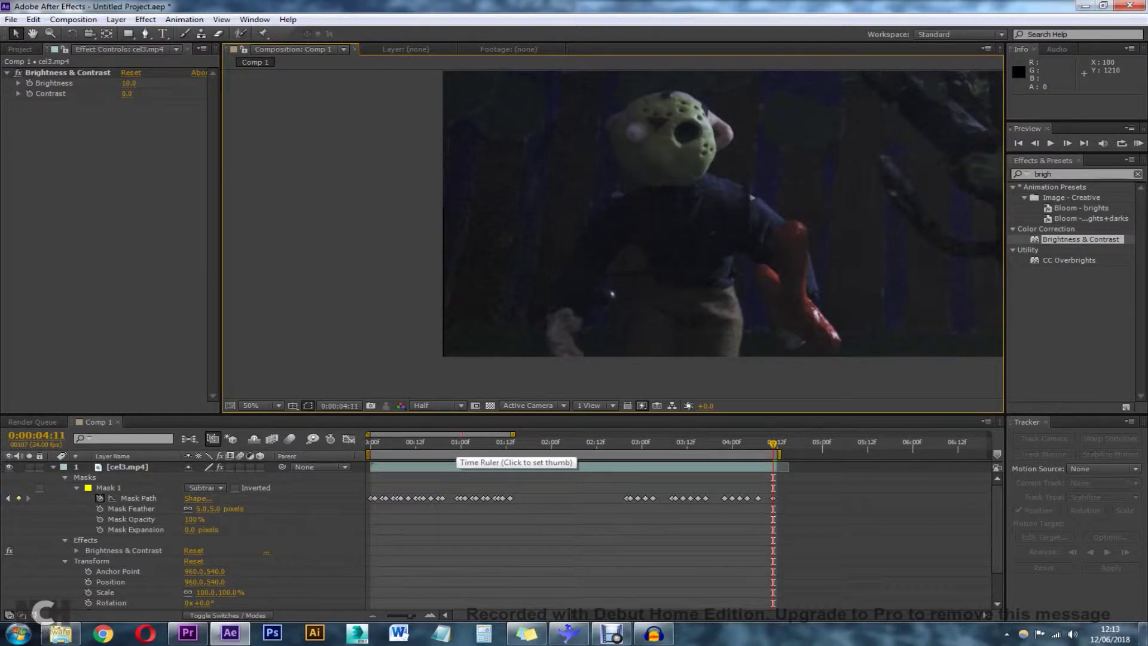
left_click_drag(463, 443, 370, 444)
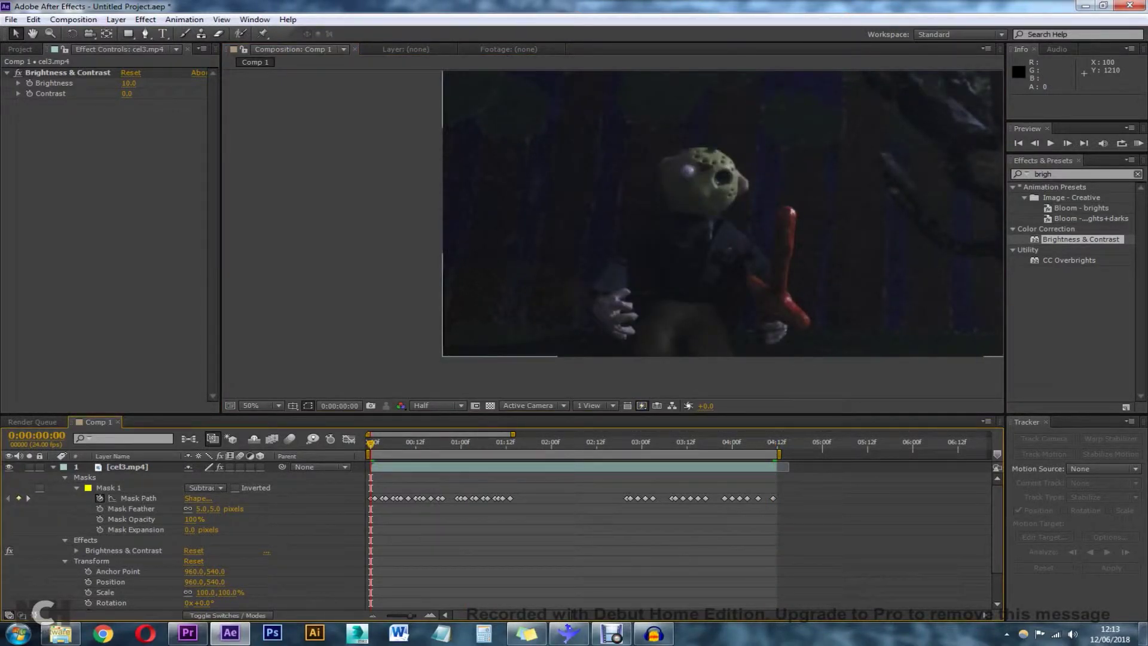
key("space")
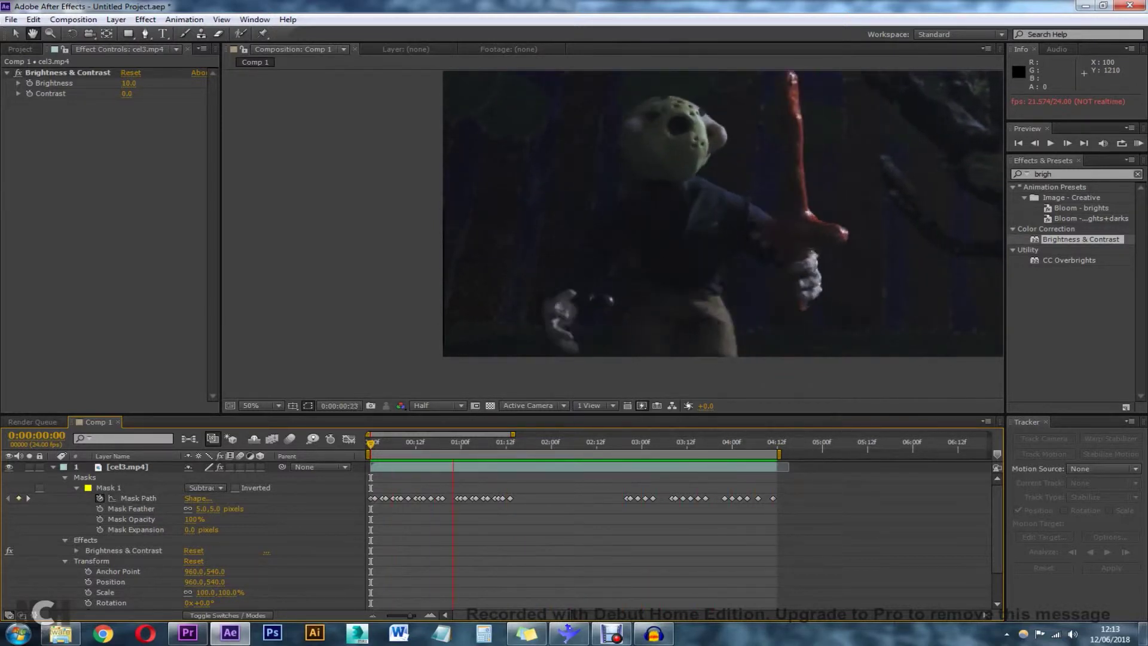
key("space")
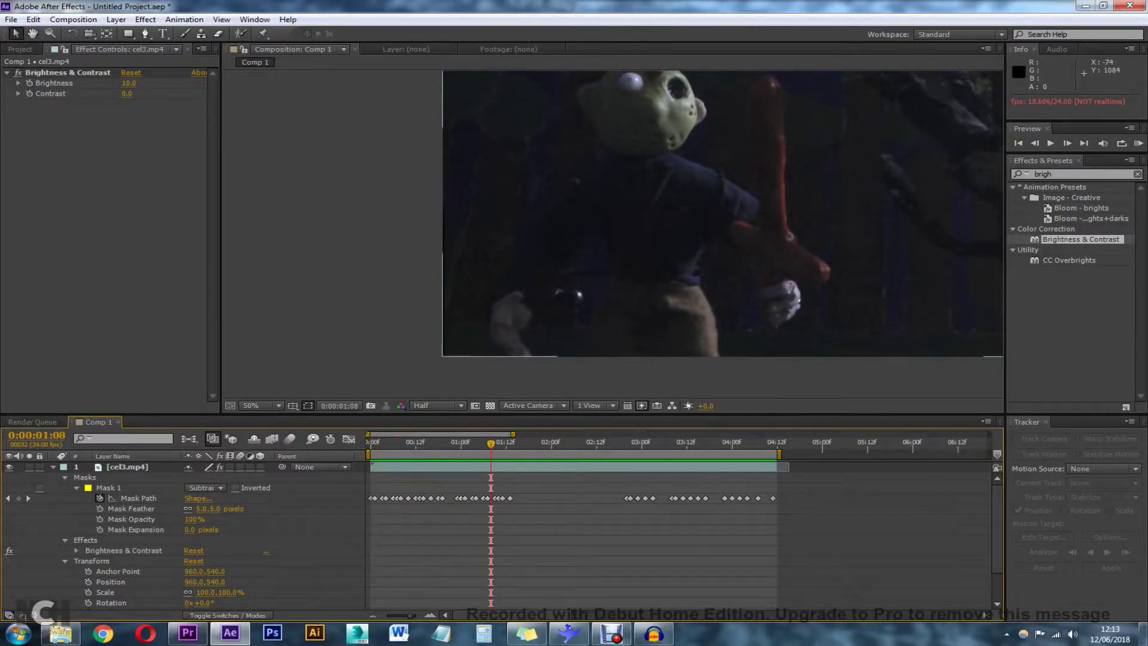
- Remove the Brightness & Contrast effect from both the cel3.mp4 layer and the background still layer
left_click(123, 551)
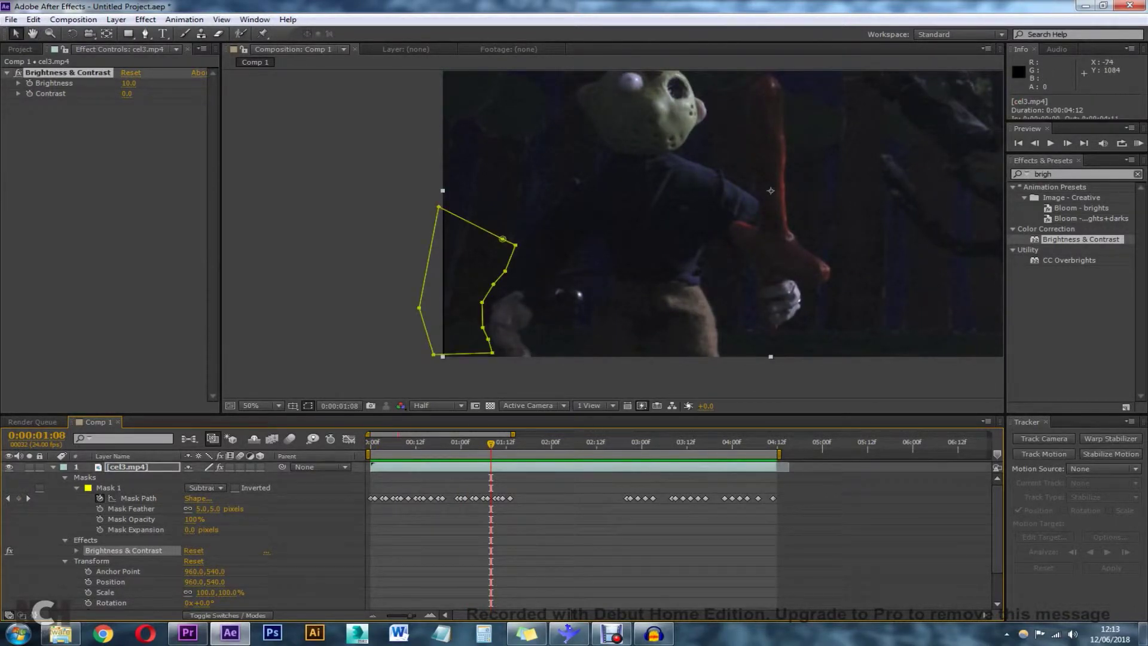
key("Delete")
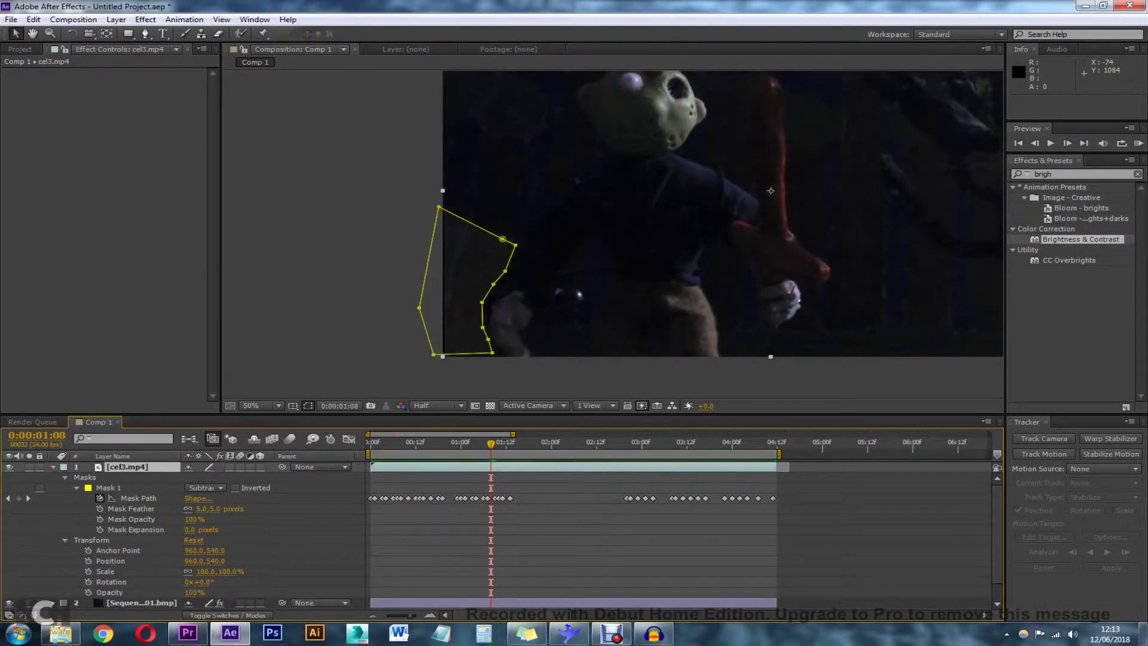
left_click(65, 478)
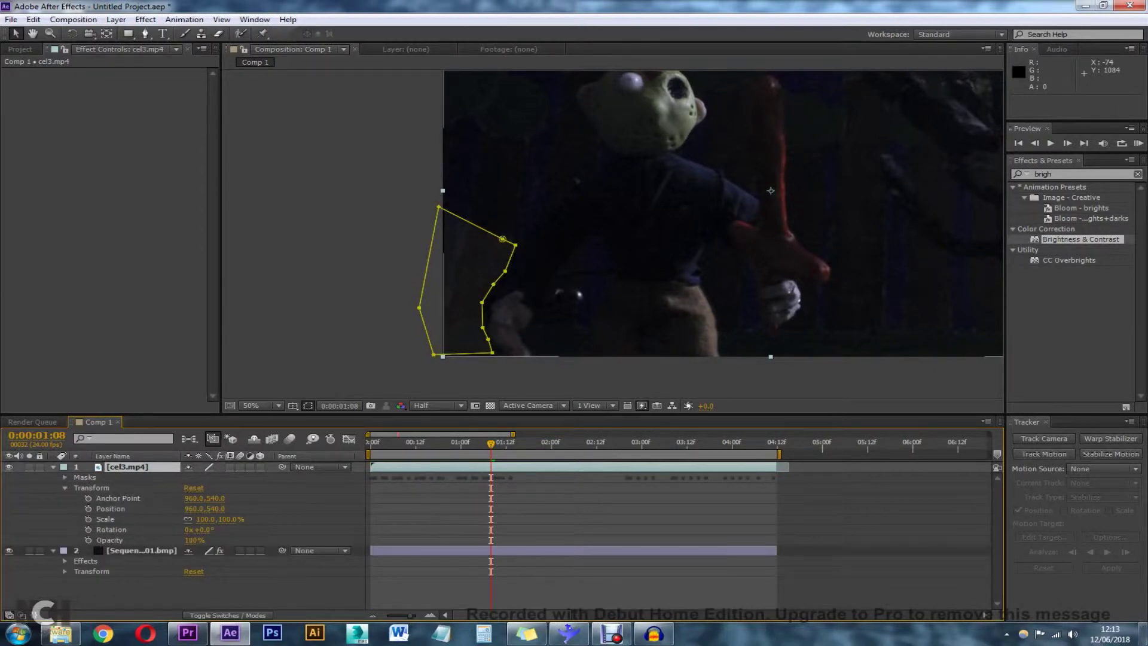
left_click(65, 561)
left_click(123, 571)
key("Delete")
- Play the composition from the start to check how the masked area blends without the brightness effects
left_click_drag(491, 443, 371, 444)
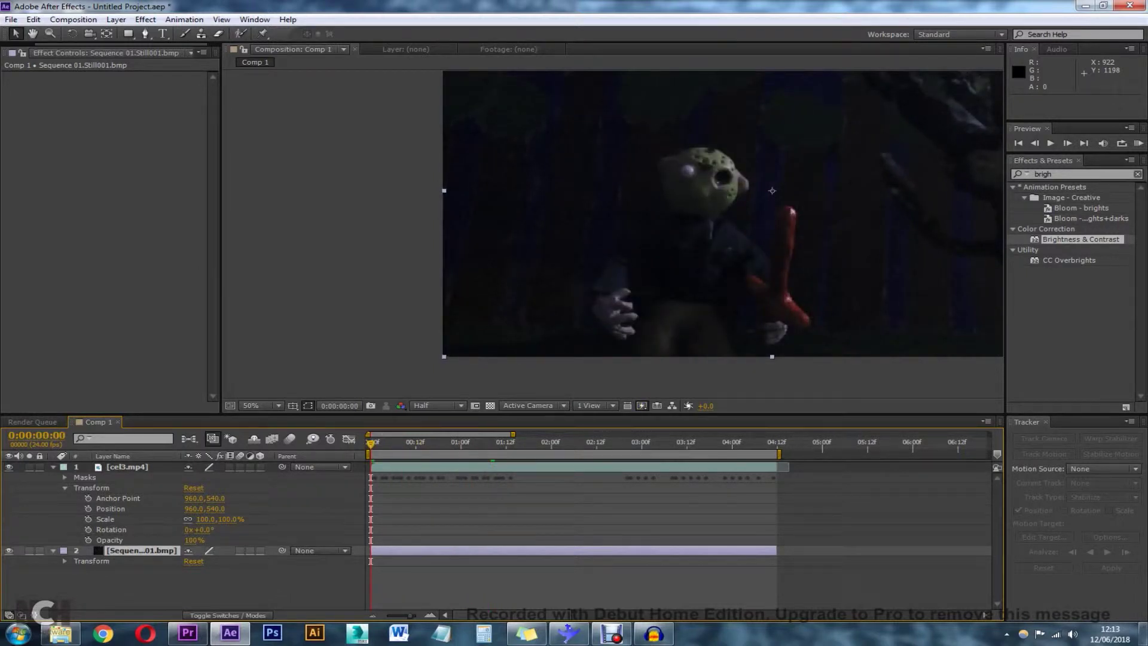
key("space")
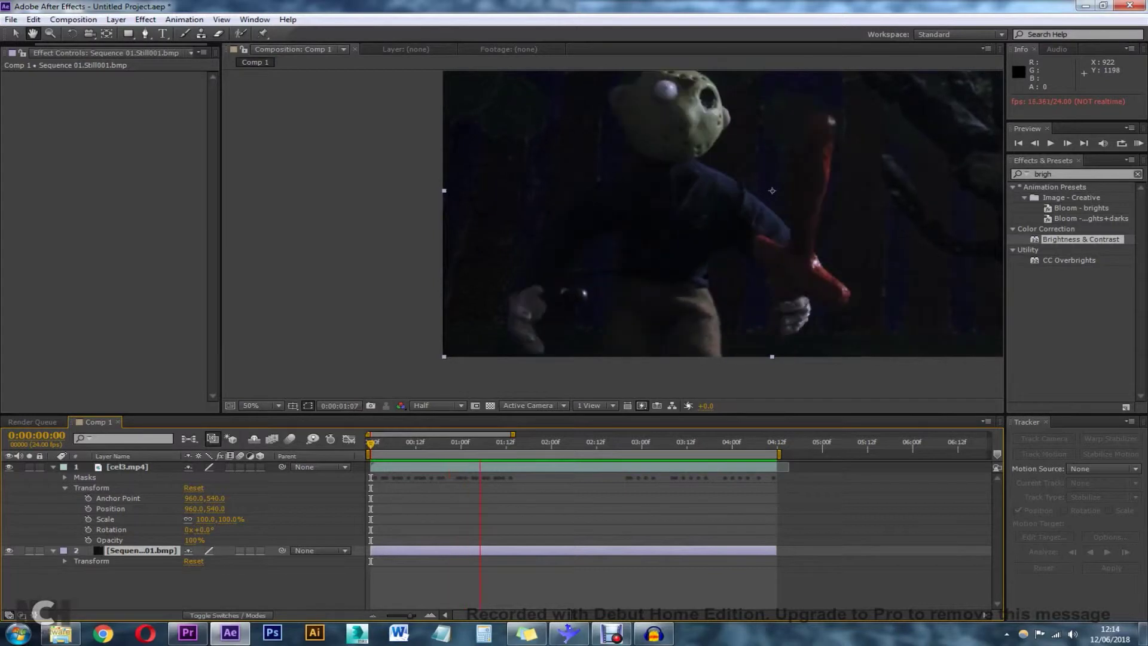
key("space")
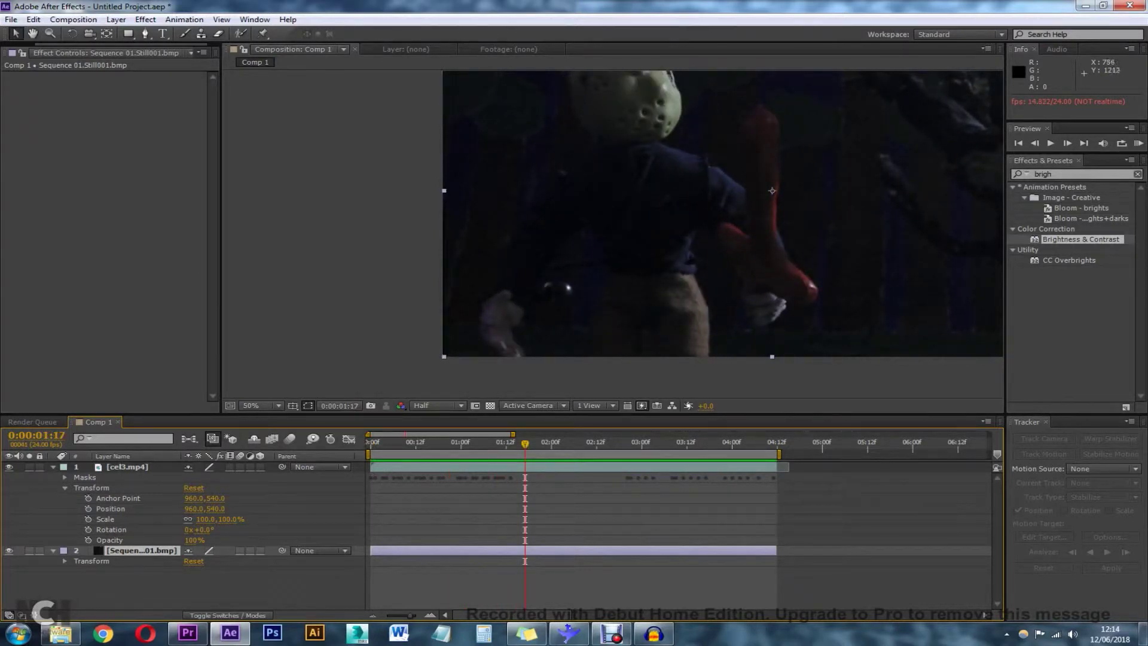
- At 0:00:00:21, try Brightness & Contrast with brightness -10 on the background still layer
left_click_drag(525, 444, 449, 444)
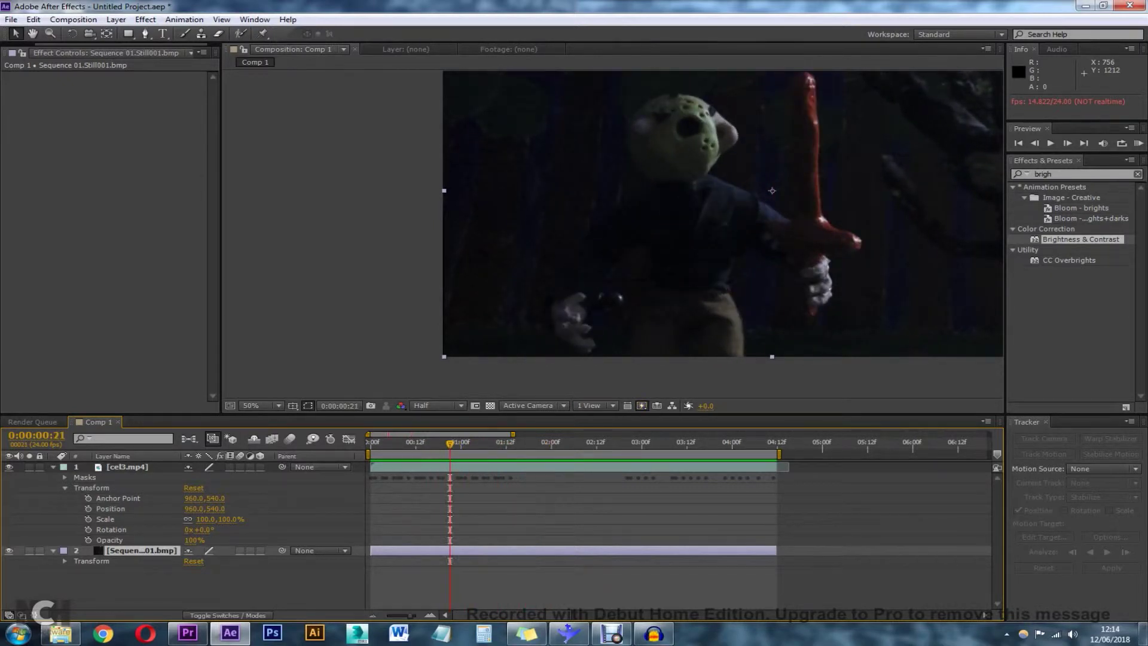
left_click(54, 551)
left_click_drag(1080, 239, 133, 551)
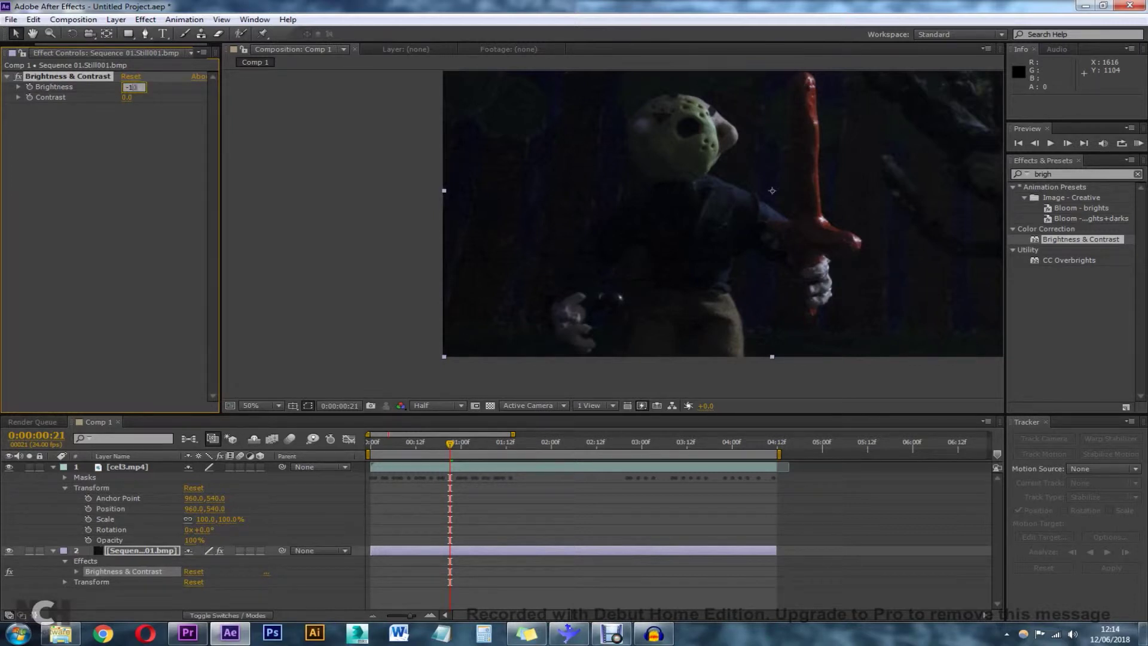
key("Return")
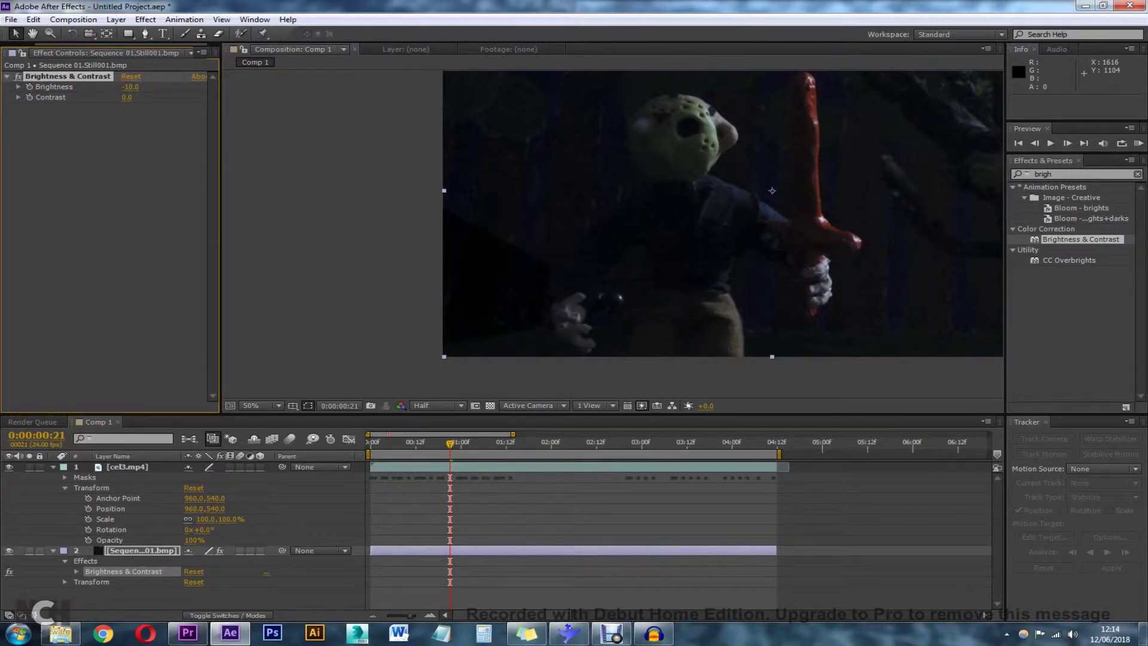
key("Delete")
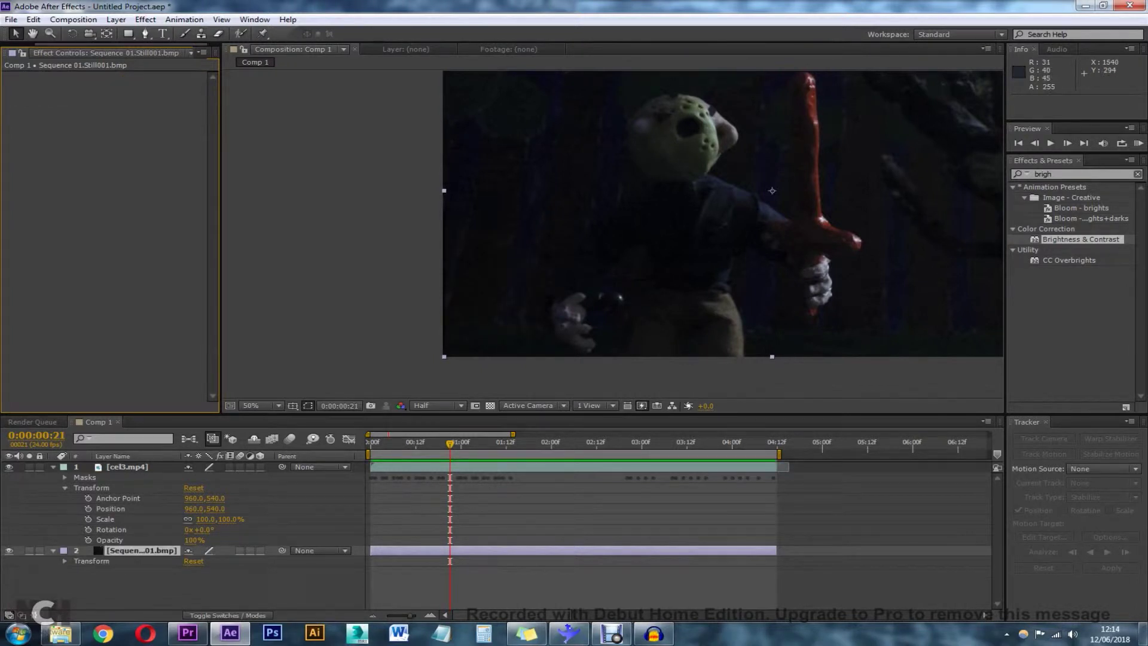
- Apply Brightness & Contrast with brightness -1 to the background still layer and preview the composition
left_click_drag(1080, 239, 142, 551)
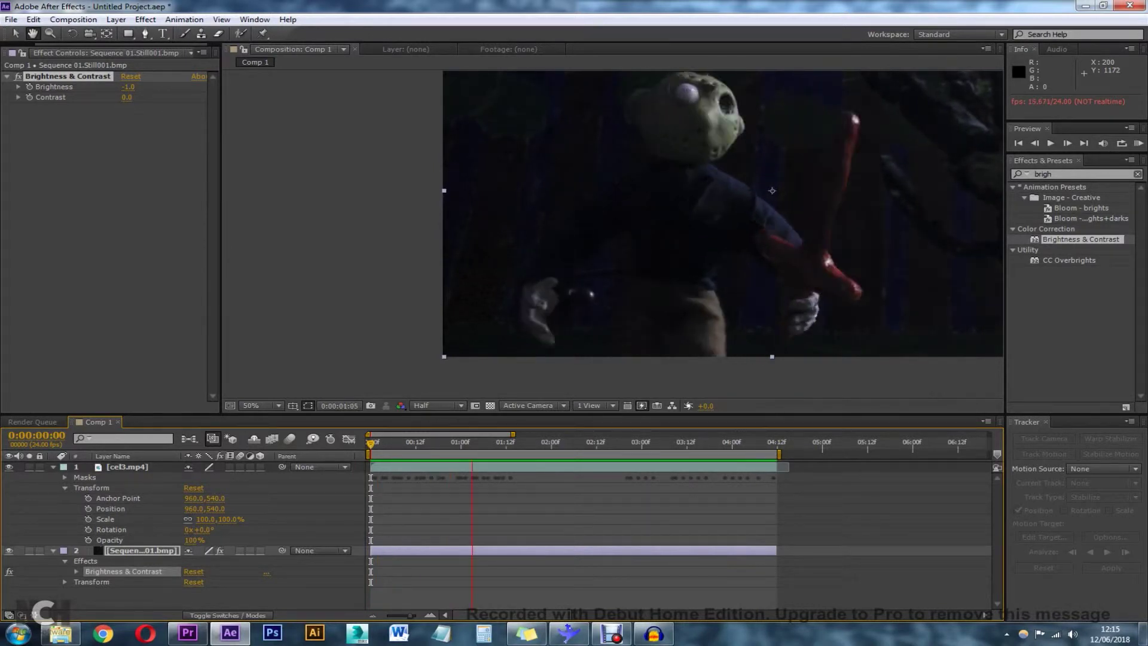
key("space")
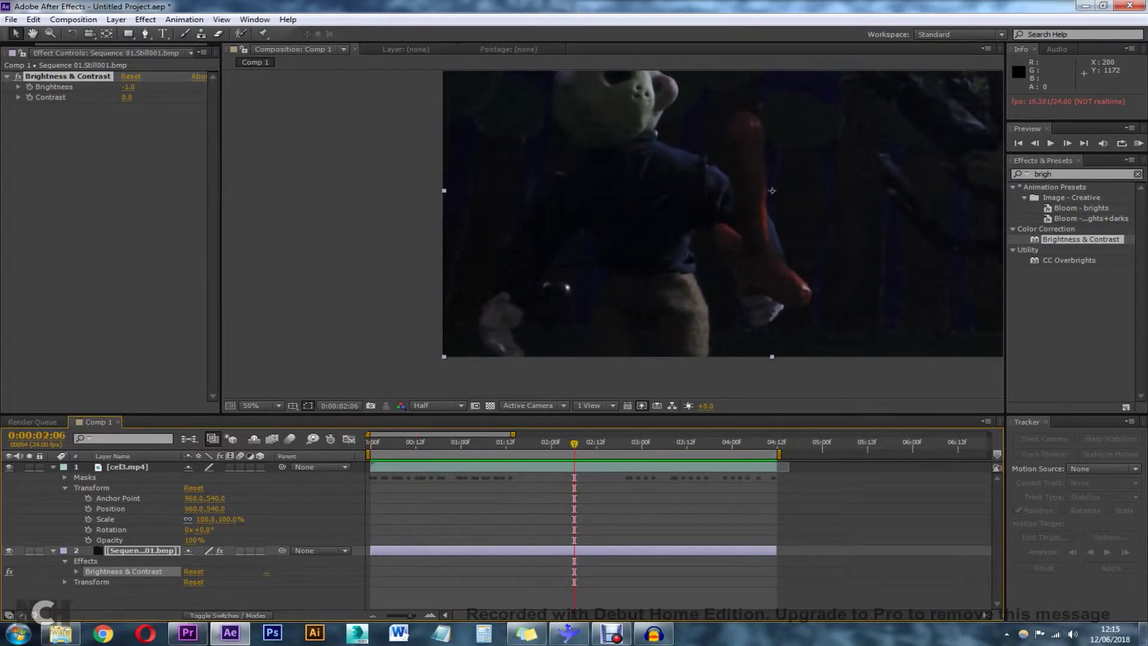
left_click_drag(574, 444, 369, 444)
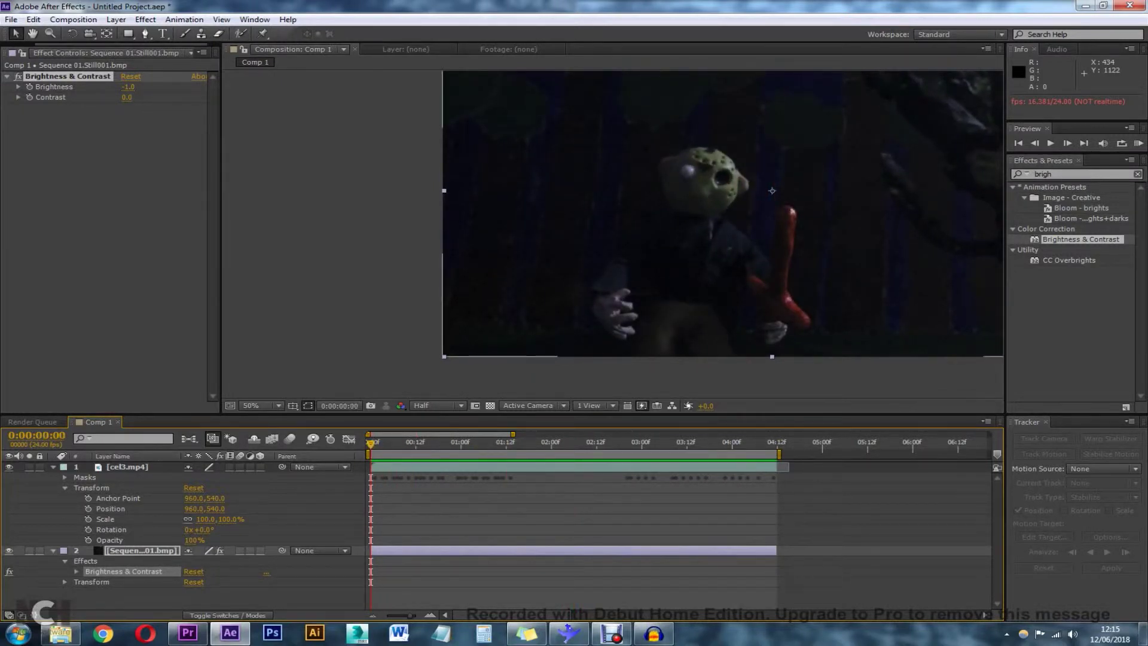
- On cel3.mp4's first frame, draw a small closed Subtract mask between the puppet's hand and torso and start keyframing its path
left_click(85, 477)
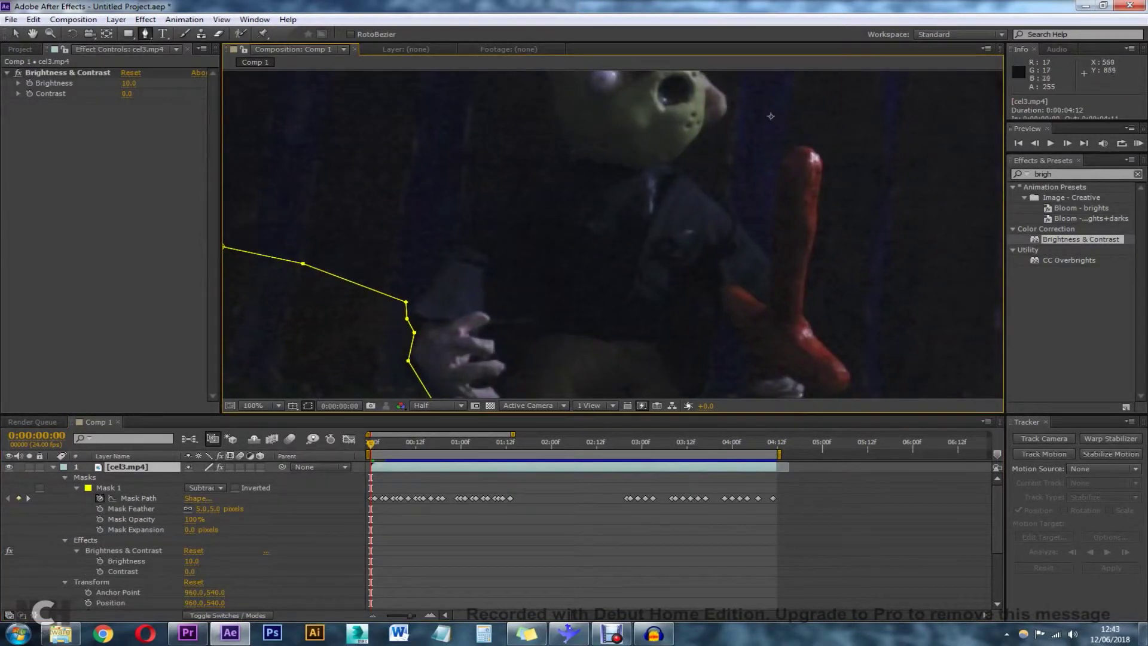
left_click(497, 305)
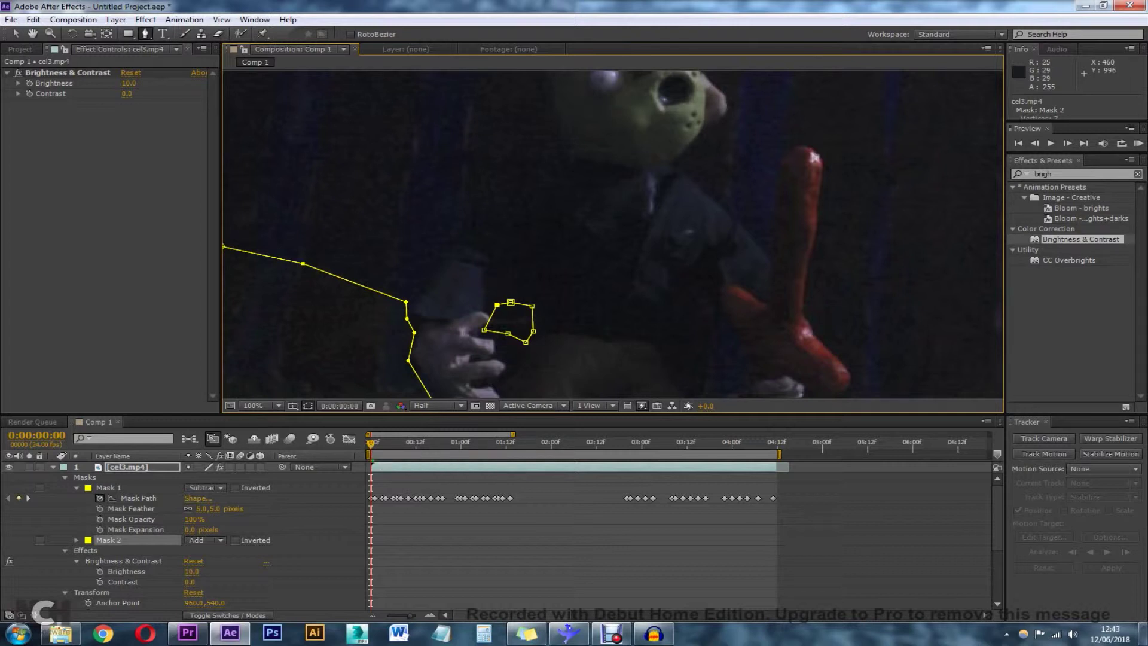
left_click(204, 540)
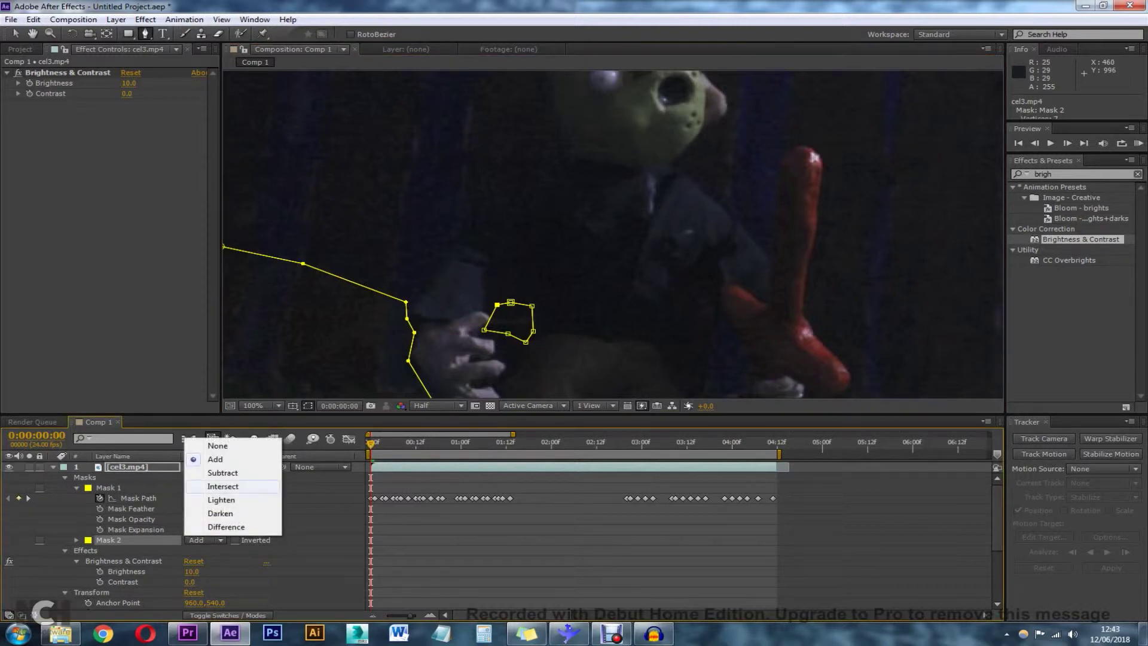
left_click(223, 472)
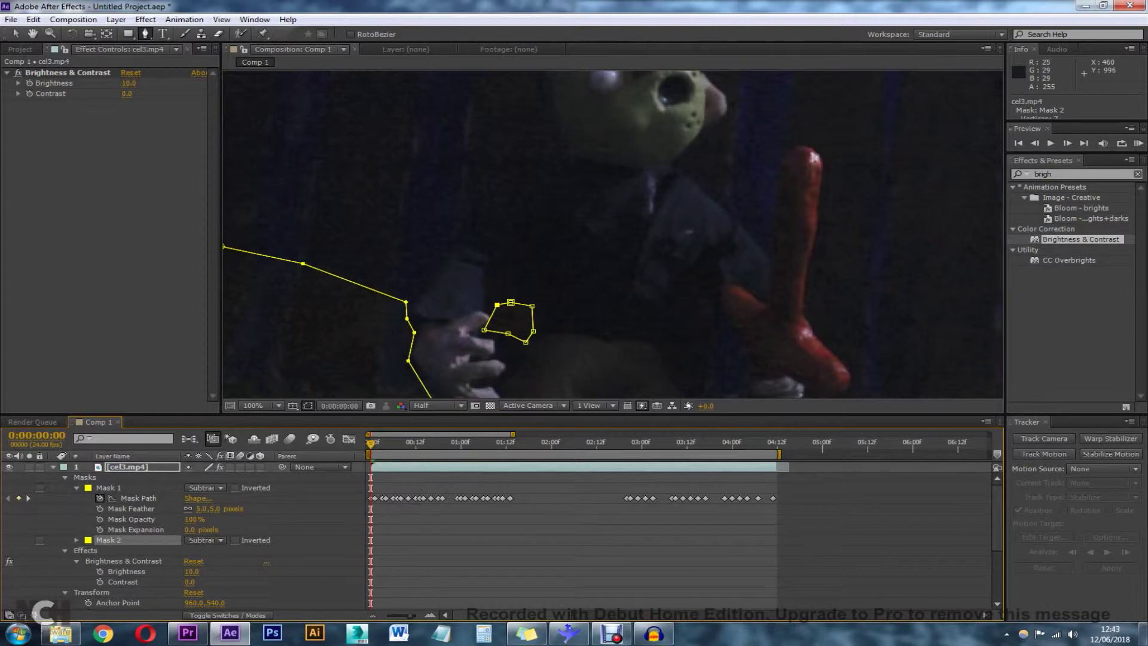
scroll(197, 538, "down", 1)
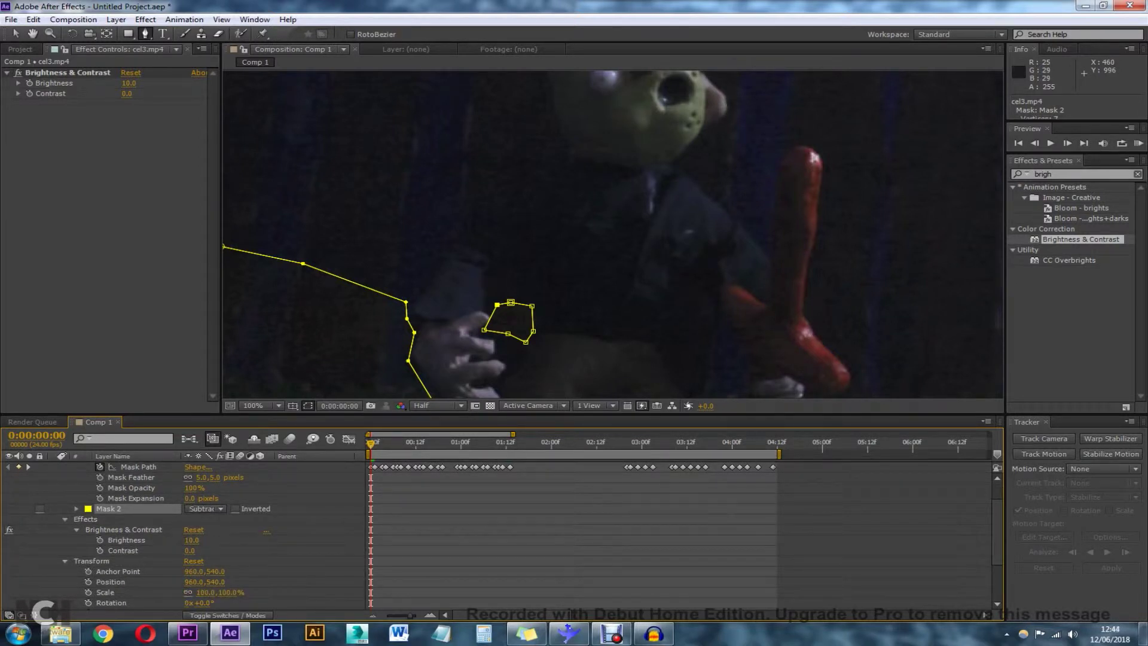
left_click(76, 509)
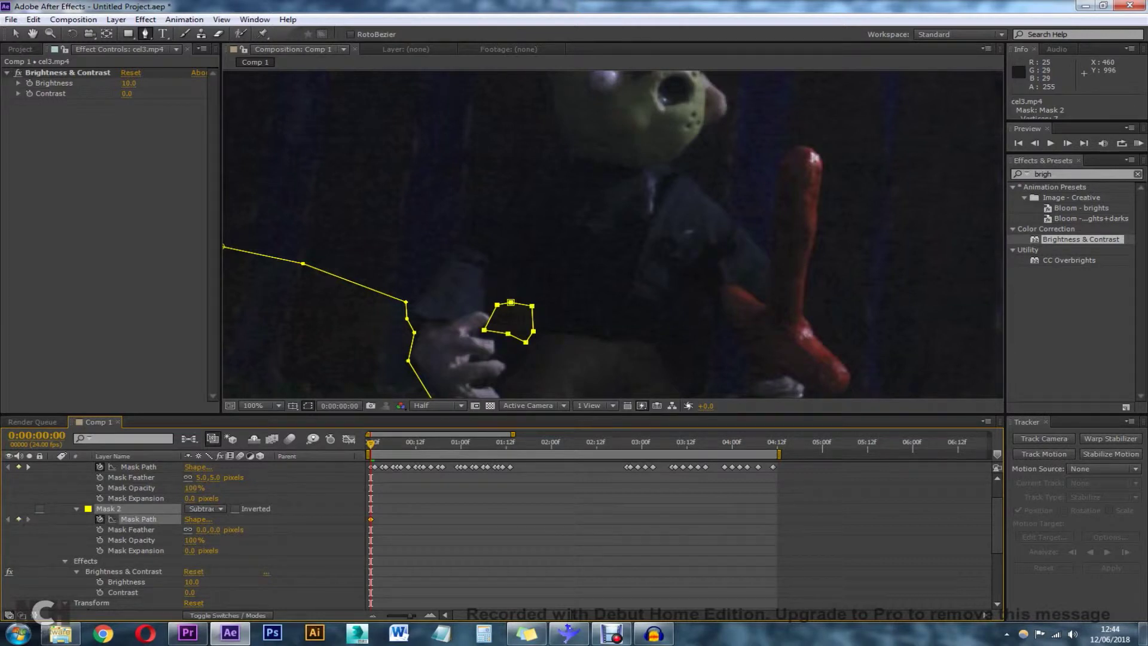
- At 0:00:00:04, reshape the small second mask by moving its lower and torso-side points around the gap beside the hand
key("Page_Down")
key("Page_Down")
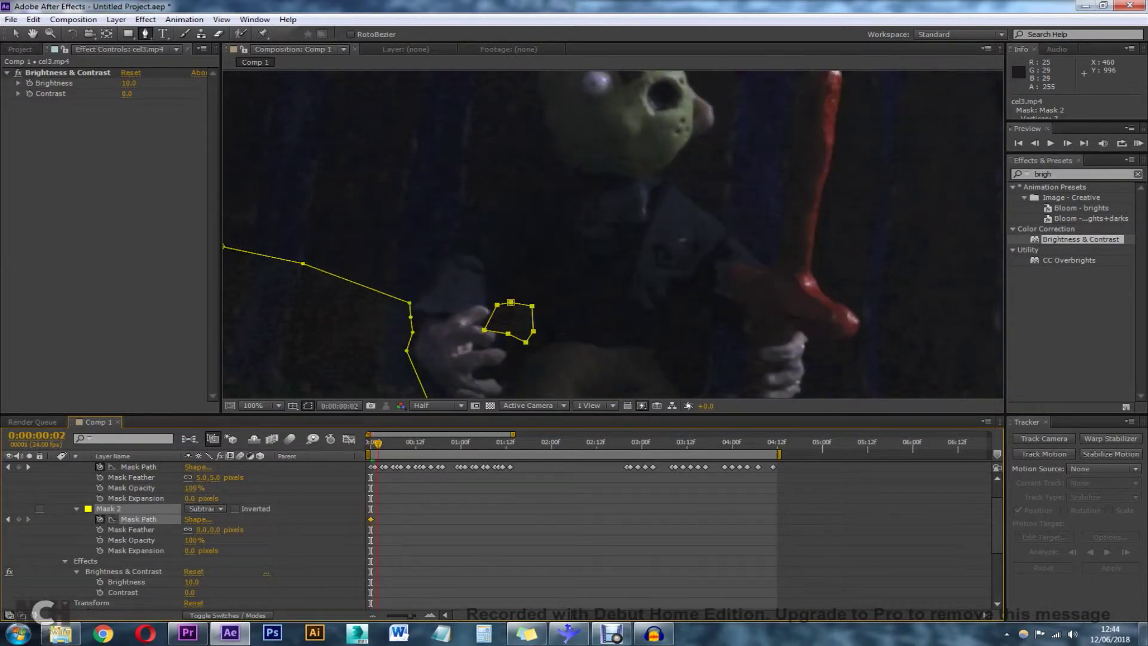
key("Page_Down")
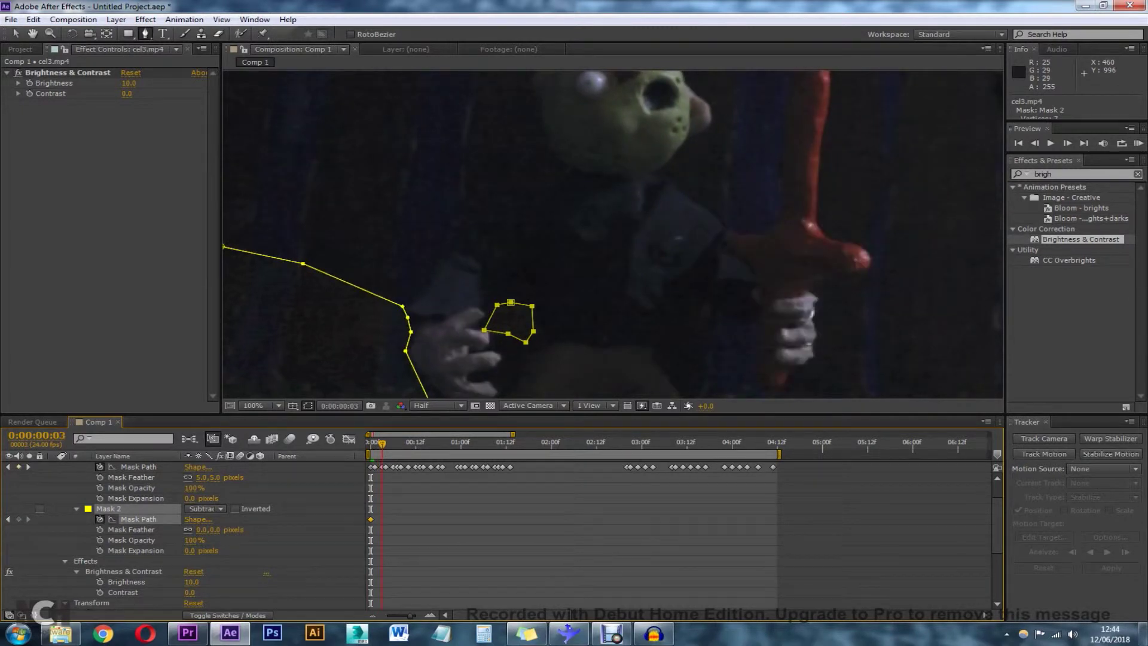
key("Page_Down")
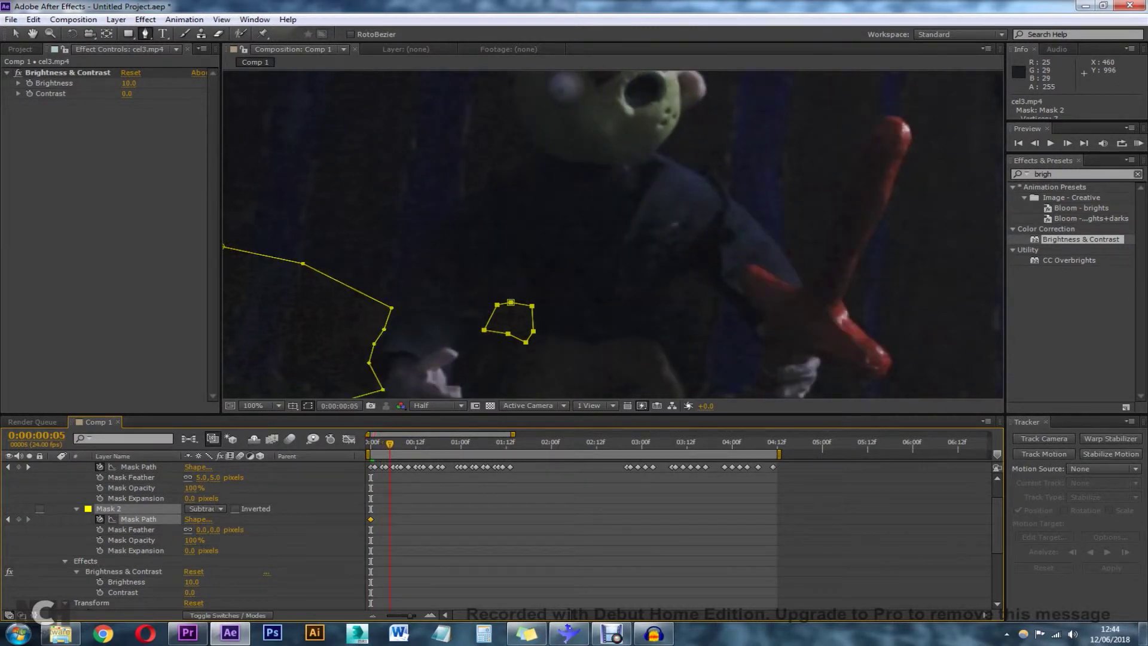
key("Page_Up")
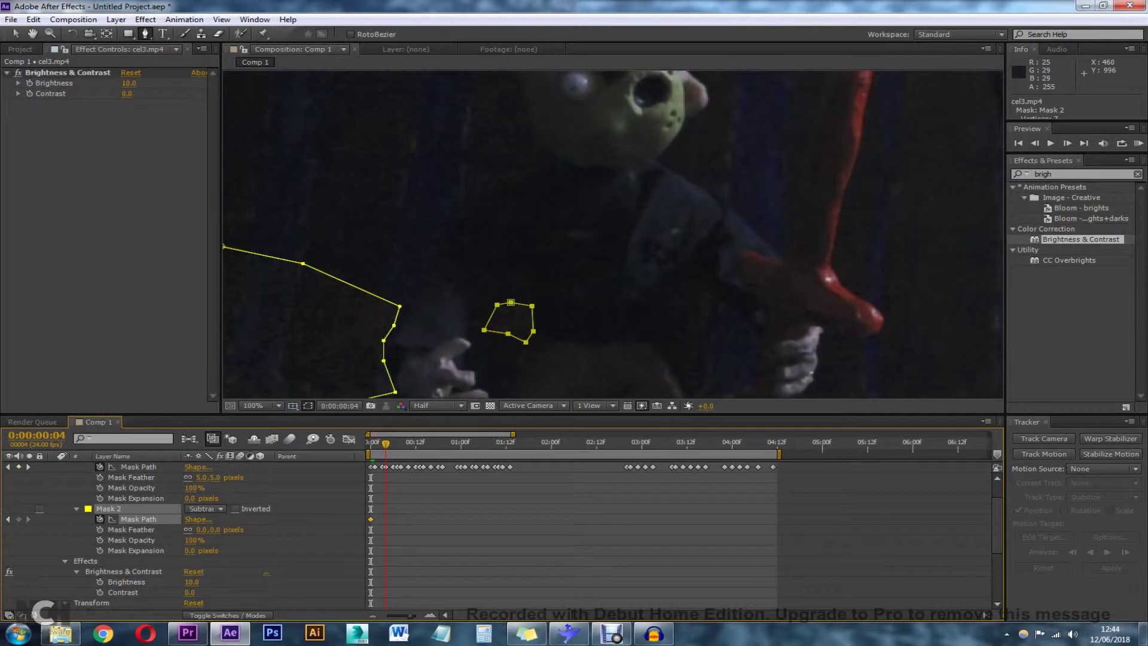
left_click_drag(508, 333, 507, 292)
left_click(556, 316)
key("ctrl+z")
key("v")
left_click_drag(526, 307, 536, 305)
- On the next two frames, to 0:00:00:06, refit the second mask's hand-side and lower points to the gap beside the hand
left_click_drag(386, 444, 389, 443)
left_click_drag(491, 306, 483, 347)
left_click_drag(519, 342, 507, 344)
left_click_drag(526, 332, 526, 305)
left_click_drag(389, 444, 393, 444)
left_click_drag(477, 331, 461, 336)
left_click_drag(471, 303, 481, 286)
- Three frames after 0:00:00:06, shift the second mask's hand-side and torso-side points toward the hand
key("Page_Down")
key("Page_Down")
key("Page_Down")
left_click_drag(468, 306, 447, 309)
left_click_drag(519, 332, 499, 331)
left_click_drag(525, 305, 502, 305)
- Through the frame before 0:00:00:13, adjust the second mask's hand-side and lower points to follow the moving hand
key("Page_Down")
left_click_drag(434, 347, 453, 312)
left_click_drag(473, 344, 470, 344)
left_click_drag(412, 444, 416, 444)
left_click_drag(469, 344, 455, 343)
left_click_drag(468, 352, 460, 363)
- At 0:00:00:13, move the second mask's lower points down and toward the torso
left_click_drag(416, 444, 420, 444)
left_click_drag(498, 329, 538, 355)
left_click_drag(484, 345, 528, 368)
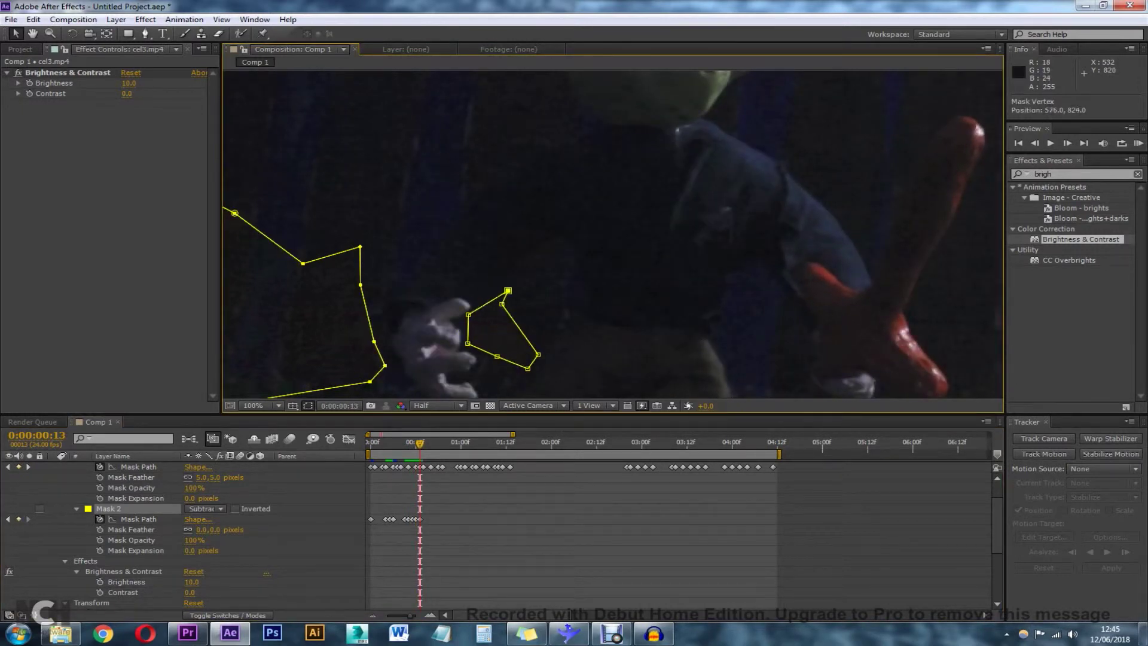
- Set Mask 2's feather to 5 pixels
left_click(203, 530)
type("5")
key("Return")
- On the two frames after 0:00:00:13, raise the second mask's torso-side point and refit its points near the hand
left_click_drag(420, 444, 424, 444)
left_click_drag(490, 291, 494, 298)
left_click_drag(539, 335, 528, 277)
left_click_drag(423, 444, 427, 443)
left_click_drag(486, 299, 472, 318)
- On the next two frames, to 0:00:00:17, widen the second mask's hand-side points toward the puppet's hand
left_click_drag(427, 444, 431, 444)
left_click_drag(457, 286, 441, 289)
left_click_drag(463, 259, 439, 271)
left_click_drag(431, 443, 435, 444)
left_click_drag(444, 258, 434, 257)
left_click_drag(441, 289, 428, 294)
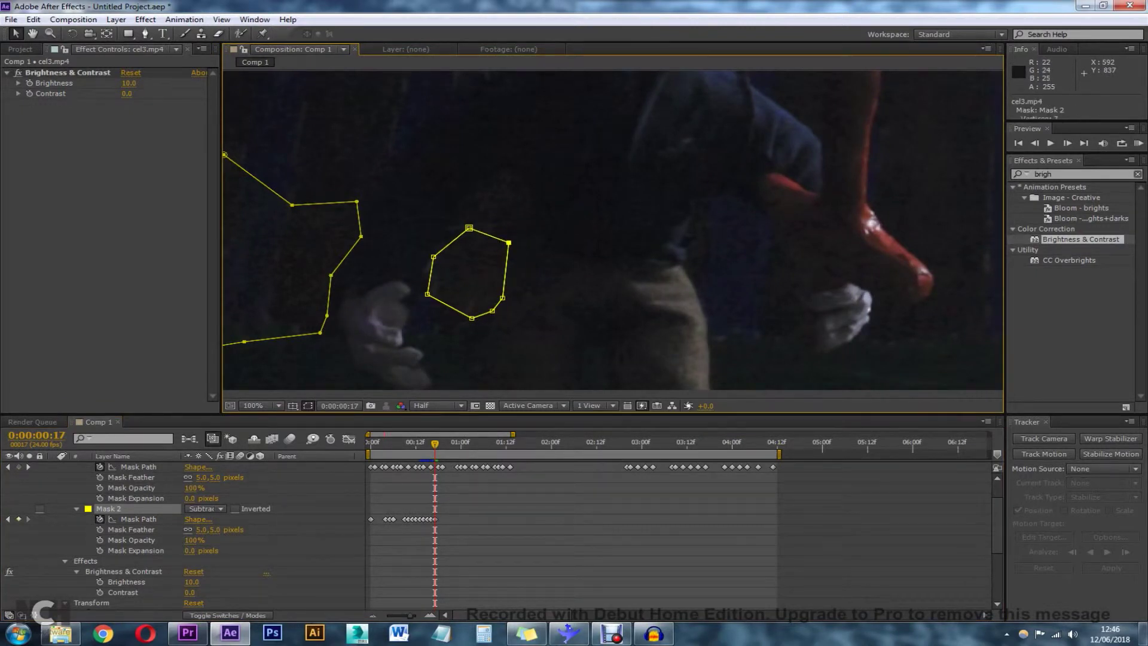
- At 0:00:00:18 and 0:00:00:19, shift Mask 2's hand-side and lower points toward the puppet's hand
left_click_drag(435, 444, 439, 444)
left_click_drag(434, 257, 418, 254)
left_click_drag(427, 295, 413, 292)
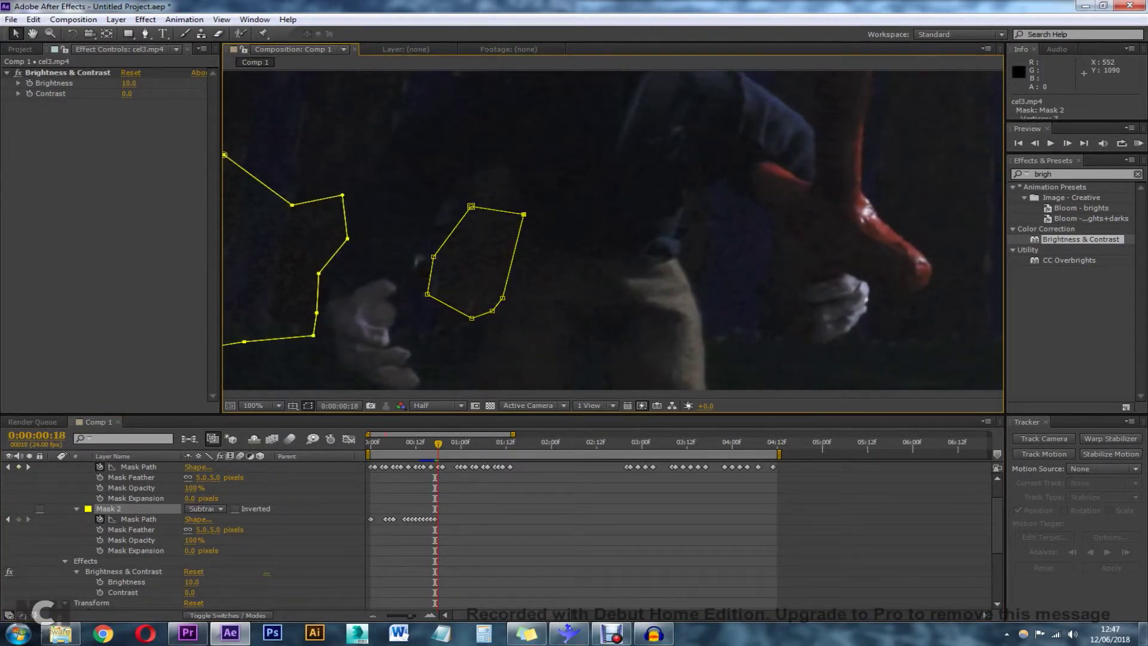
left_click_drag(492, 311, 476, 307)
left_click_drag(472, 318, 454, 308)
left_click_drag(438, 444, 442, 444)
left_click_drag(418, 253, 422, 253)
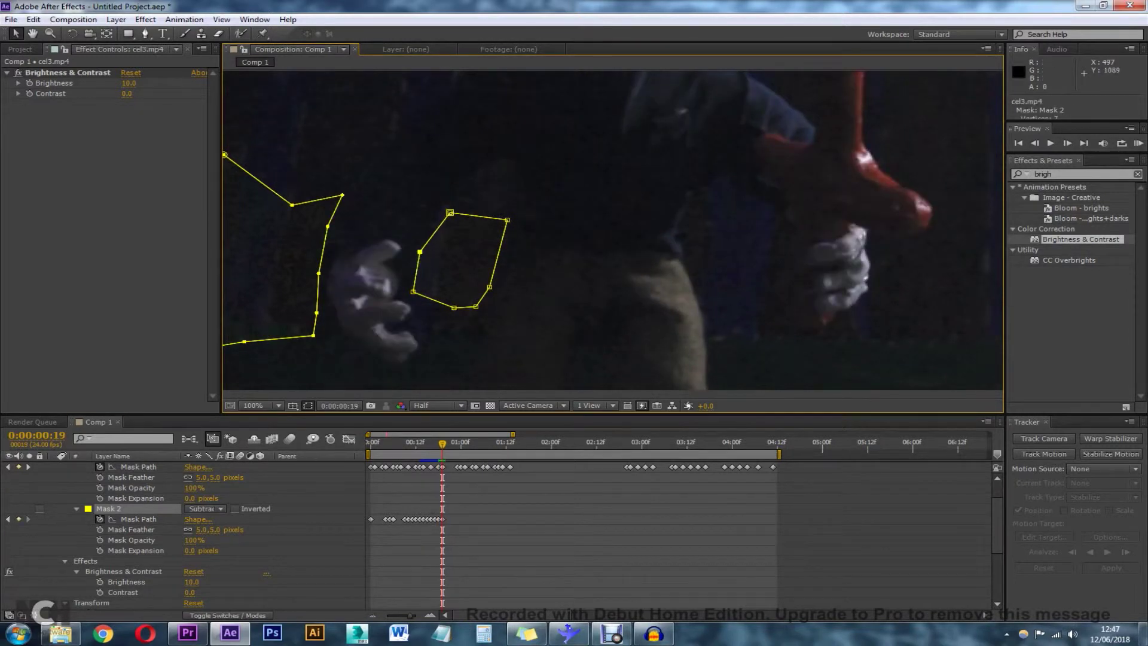
- Four frames after 0:00:00:19, move Mask 2's hand-side, upper and lower points toward the hand
left_click_drag(442, 443, 457, 444)
left_click_drag(414, 291, 388, 299)
left_click_drag(421, 253, 393, 259)
left_click_drag(449, 212, 438, 216)
left_click_drag(454, 308, 424, 317)
- On the next two frames, to 0:00:01:01, shift Mask 2's hand-side and upper points farther toward the moving hand
left_click_drag(457, 444, 461, 443)
left_click_drag(388, 299, 374, 303)
left_click_drag(482, 226, 471, 232)
left_click_drag(393, 258, 364, 248)
left_click_drag(461, 444, 465, 444)
left_click_drag(374, 302, 338, 301)
left_click_drag(426, 218, 383, 204)
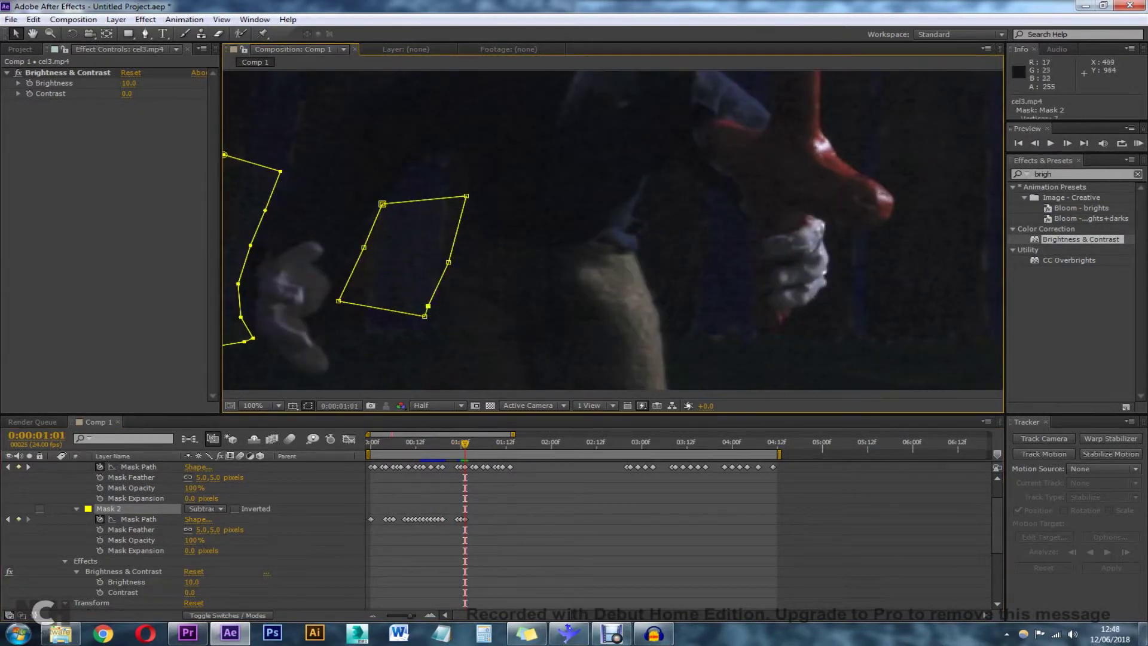
left_click_drag(466, 196, 449, 208)
- At 0:00:01:03, widen Mask 2 by moving its two torso-side points toward the torso
left_click_drag(464, 443, 473, 444)
left_click_drag(449, 207, 489, 207)
left_click_drag(449, 262, 467, 257)
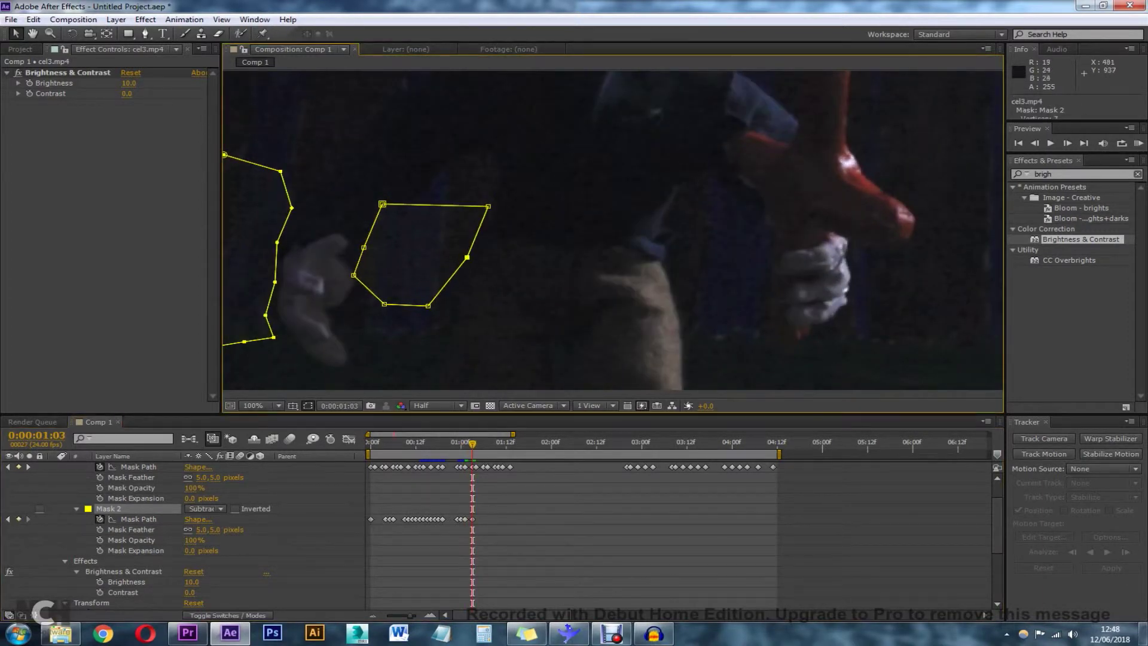
- At 0:00:01:04, refit Mask 2 by pulling its hand-side and lower points toward the hand
key("Page_Down")
left_click_drag(385, 236, 351, 272)
left_click_drag(399, 294, 383, 303)
left_click_drag(390, 232, 374, 220)
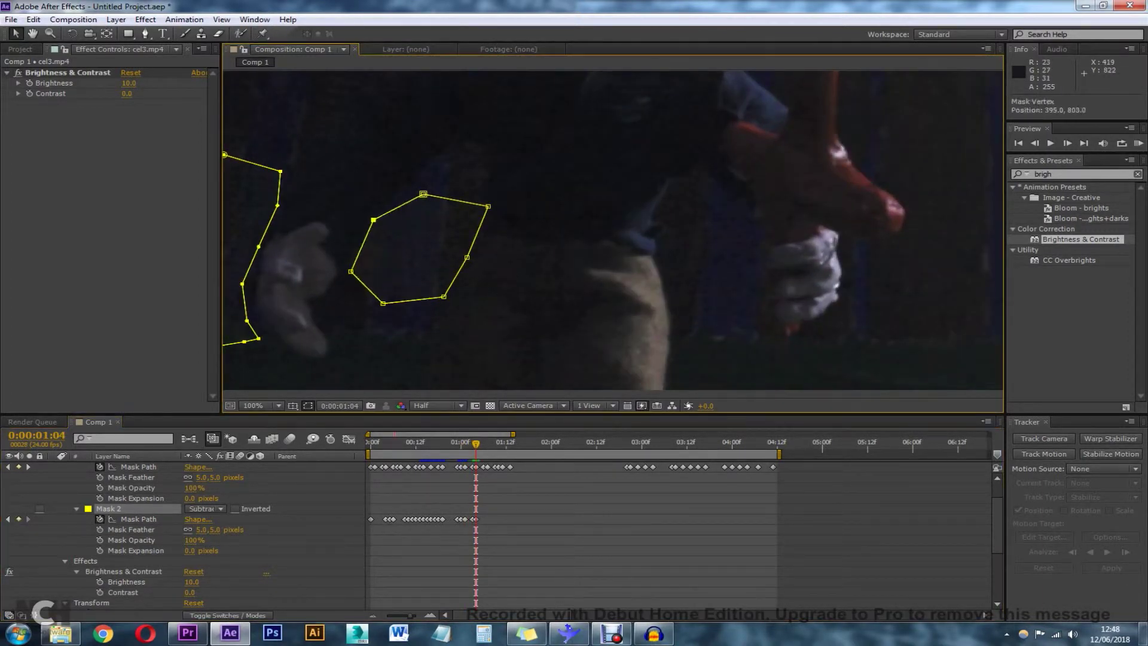
left_click_drag(444, 296, 414, 297)
left_click_drag(351, 271, 326, 276)
- At 0:00:01:06, shift Mask 2's upper, hand-side and torso-side points toward the hand, away from the torso
left_click_drag(477, 444, 483, 444)
left_click_drag(374, 219, 359, 213)
left_click_drag(411, 185, 392, 184)
left_click_drag(469, 213, 438, 220)
left_click_drag(442, 263, 430, 262)
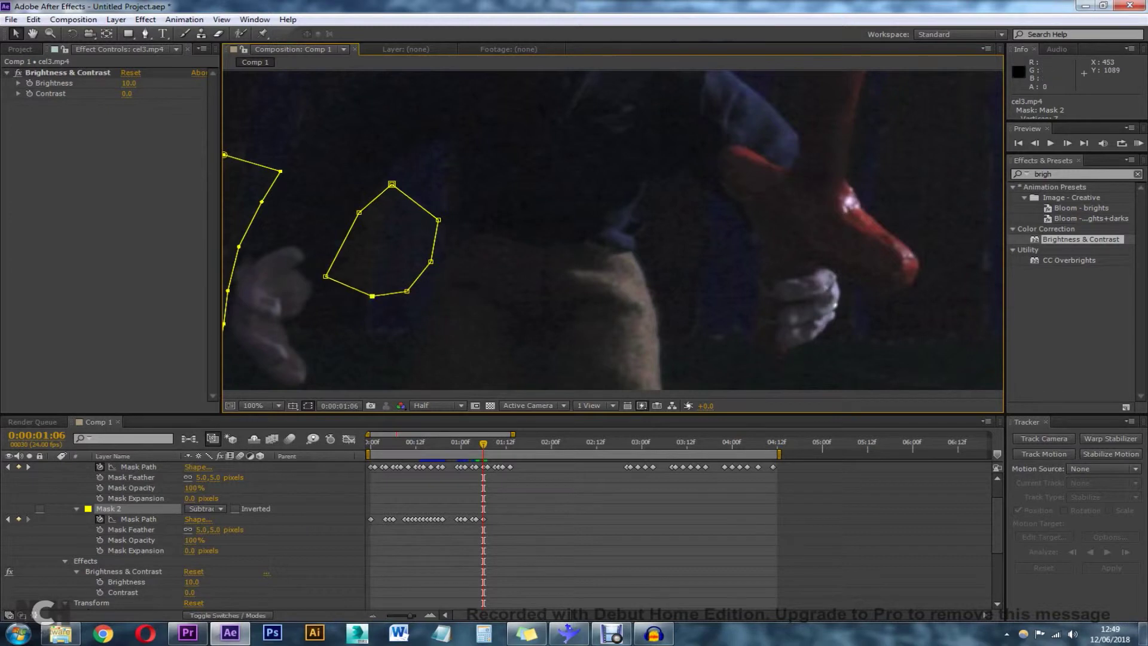
- Two frames after 0:00:01:06, extend Mask 2's hand-side and lower points closer to the hand
left_click_drag(483, 444, 491, 444)
left_click_drag(326, 277, 305, 277)
left_click_drag(359, 213, 344, 212)
left_click_drag(389, 287, 389, 285)
left_click_drag(372, 296, 344, 295)
- On the next three frames, to 0:00:01:11, adjust Mask 2's upper torso-side point and refit its hand-side points to the hand
left_click_drag(491, 444, 495, 444)
left_click_drag(378, 196, 419, 194)
left_click_drag(495, 444, 499, 443)
left_click_drag(306, 276, 249, 295)
left_click_drag(345, 212, 311, 210)
left_click_drag(499, 443, 502, 444)
left_click_drag(249, 295, 274, 290)
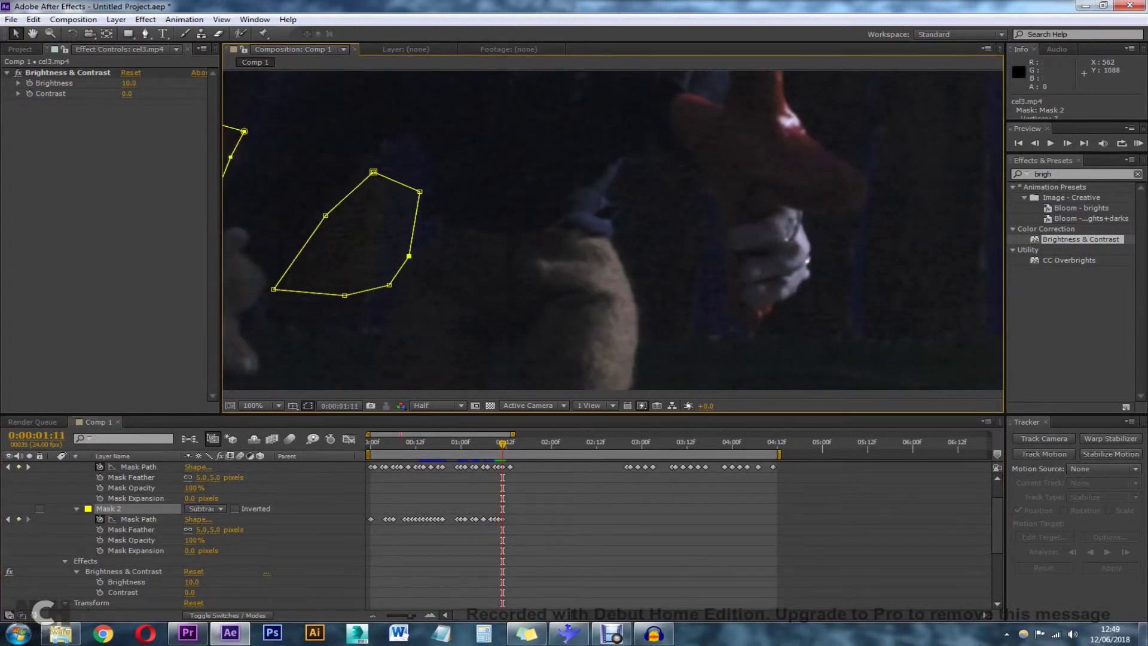
- One frame and five frames after 0:00:01:11, keyframe new positions for Mask 2's upper torso-side points
left_click_drag(502, 444, 506, 444)
left_click_drag(409, 257, 432, 233)
left_click_drag(420, 192, 428, 178)
mouse_move(506, 444)
left_mouse_down()
mouse_move(543, 444)
mouse_move(521, 444)
left_mouse_up()
left_click_drag(428, 178, 414, 183)
left_click_drag(432, 232, 420, 232)
- Shortly before the 02:12 mark, refit Mask 2's upper hand-side, top and torso-side points around the rod area
left_click_drag(521, 444, 590, 443)
left_click_drag(325, 215, 303, 220)
left_click_drag(374, 172, 339, 190)
left_click_drag(414, 184, 392, 202)
left_click(590, 454)
mouse_move(590, 444)
left_mouse_down()
mouse_move(449, 444)
mouse_move(590, 444)
left_mouse_up()
left_click_drag(398, 198, 415, 183)
- At 0:00:02:21, move Mask 2's top and torso-side points toward the torso
left_click_drag(590, 444, 631, 444)
left_click_drag(420, 232, 451, 227)
left_click_drag(415, 182, 438, 189)
left_click_drag(339, 189, 373, 196)
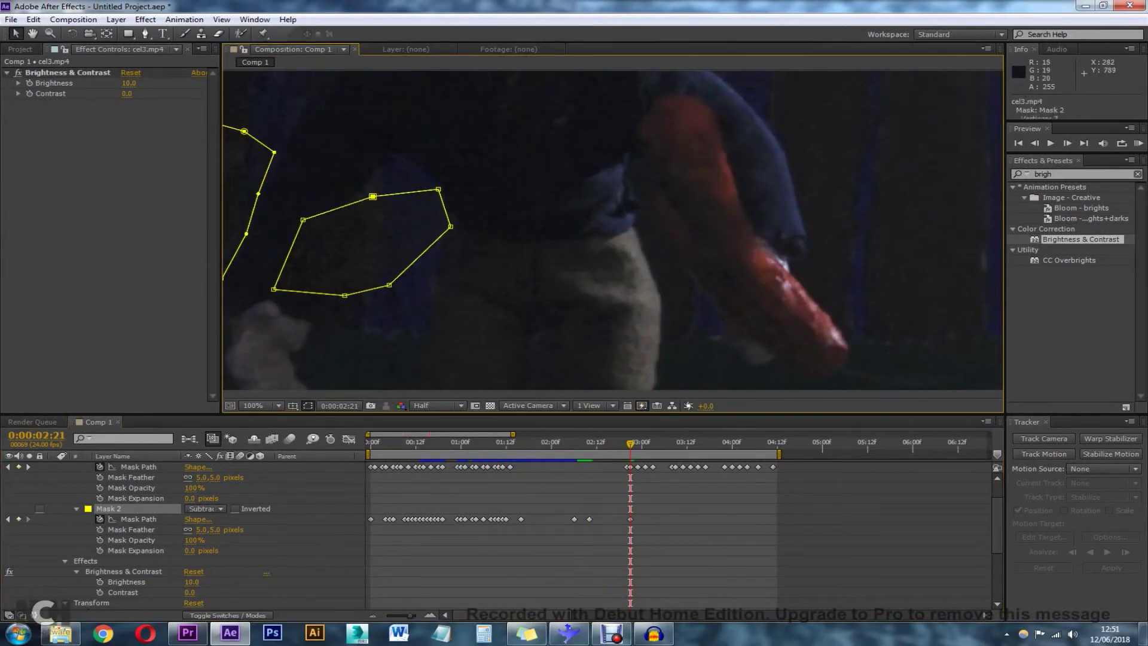
- On the three frames before 0:00:02:21, pull Mask 2's hand-side, top and lower points toward the hand
mouse_move(631, 444)
left_mouse_down()
mouse_move(585, 444)
mouse_move(619, 444)
left_mouse_up()
left_click_drag(377, 298, 352, 300)
left_click_drag(619, 444, 623, 444)
left_click_drag(324, 233, 302, 234)
left_click_drag(349, 193, 331, 192)
left_click_drag(623, 443, 627, 443)
left_click_drag(324, 238, 300, 238)
left_click_drag(314, 293, 290, 298)
- At 0:00:02:22, nudge Mask 2's hand-side point toward the hand and lower its upper torso-side point
left_click_drag(627, 444, 634, 444)
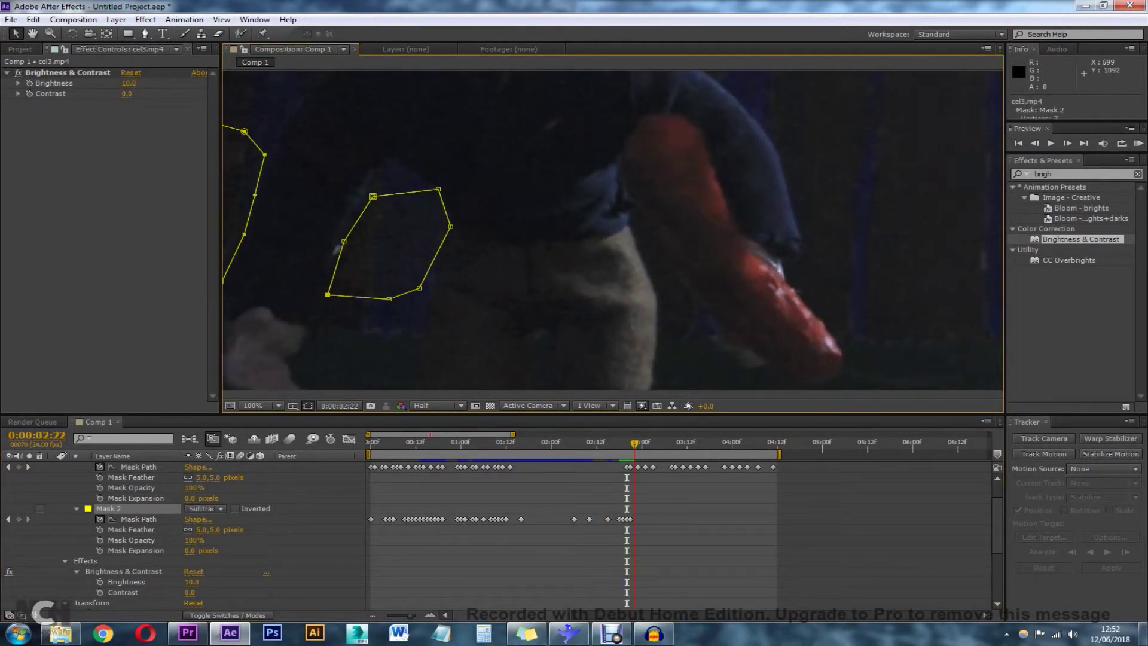
left_click_drag(344, 241, 335, 244)
left_click_drag(439, 190, 434, 198)
- Three frames after 0:00:02:22, extend Mask 2's hand-side points toward the hand and refit its upper edge
left_click_drag(634, 444, 646, 444)
left_click(336, 244)
left_click_drag(336, 244, 322, 246)
left_click_drag(328, 294, 310, 299)
left_click_drag(434, 198, 344, 202)
- Three frames before 0:00:03:07, raise Mask 2's top point and move its upper and hand-side points toward the torso
left_click_drag(646, 443, 657, 443)
left_click_drag(409, 205, 442, 228)
left_click_drag(344, 203, 383, 175)
left_click_drag(321, 246, 400, 243)
- At 0:00:03:07, move Mask 2's lower, torso-side and top points toward the torso
left_click_drag(657, 444, 668, 444)
left_click_drag(361, 301, 391, 298)
left_click_drag(409, 288, 426, 283)
left_click_drag(442, 227, 459, 228)
left_click_drag(431, 205, 445, 198)
left_click_drag(382, 176, 407, 171)
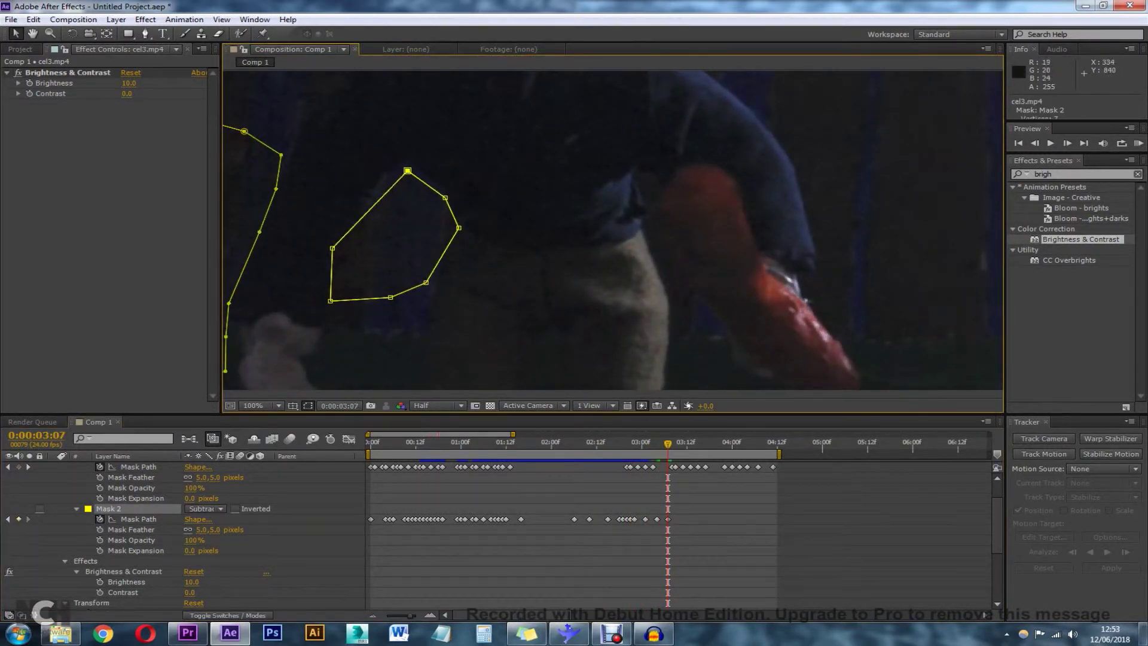
- At 0:00:03:08 and the next frame, refit Mask 2's top, hand-side and upper torso-side points
left_click_drag(668, 444, 672, 443)
left_click_drag(376, 199, 390, 202)
left_click_drag(349, 258, 357, 251)
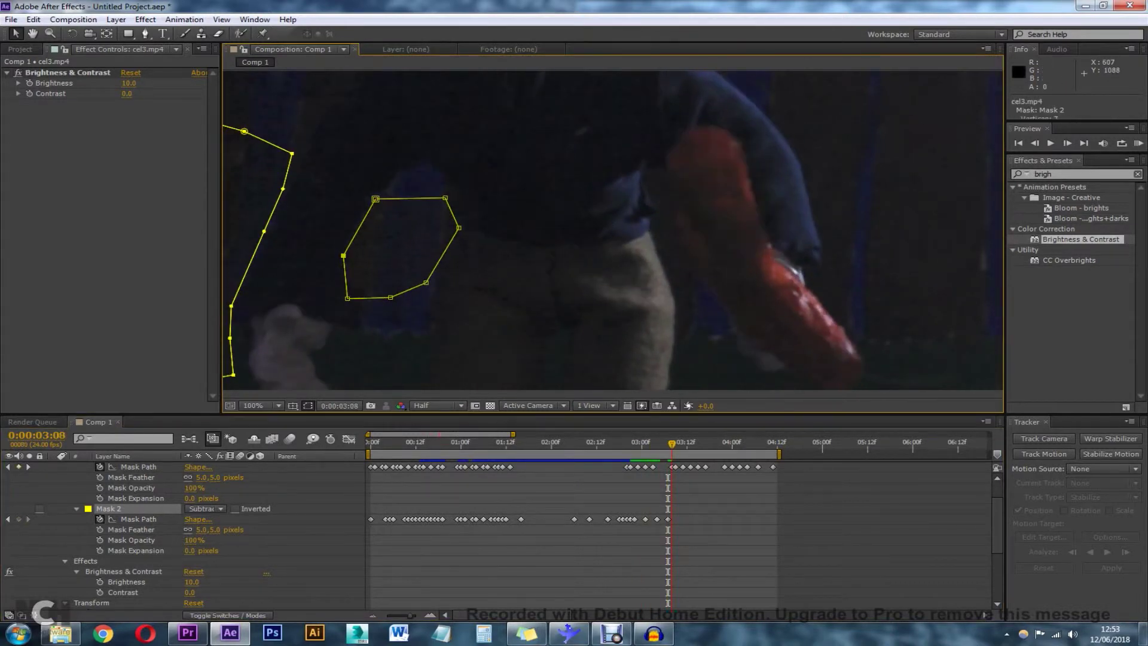
left_click_drag(456, 198, 443, 200)
left_click_drag(673, 444, 675, 444)
left_click_drag(391, 202, 382, 203)
- On the two frames before 0:00:03:13, shift Mask 2's torso-side, top and hand-side points toward the hand
left_click_drag(676, 444, 683, 444)
left_click_drag(459, 227, 442, 250)
left_click_drag(346, 254, 339, 255)
left_click_drag(683, 444, 687, 444)
left_click_drag(381, 203, 360, 205)
left_click_drag(342, 297, 333, 298)
left_click_drag(436, 212, 432, 217)
- At 0:00:03:13, move Mask 2's hand-side point and upper torso-side point toward the hand
left_click_drag(687, 444, 690, 444)
left_click_drag(338, 255, 327, 258)
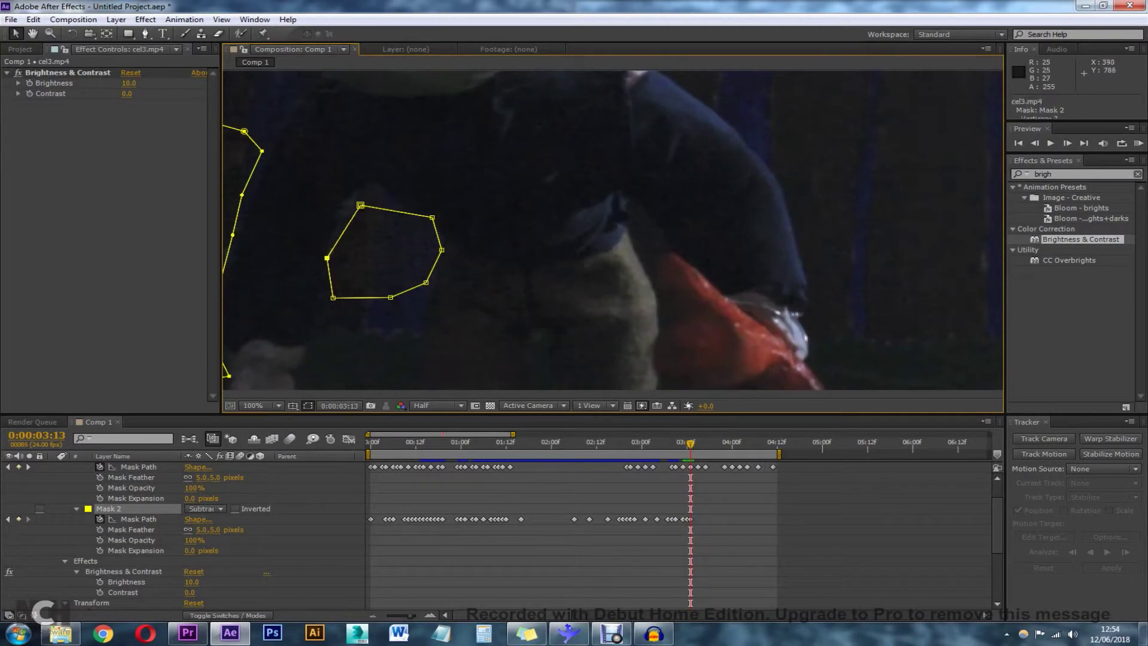
left_click(691, 444)
left_click_drag(420, 223, 400, 215)
- One frame after 0:00:03:13, nudge Mask 2's hand-side, lower and torso-side points toward the hand
left_click_drag(691, 444, 694, 444)
left_click_drag(327, 257, 320, 259)
left_click_drag(323, 298, 316, 300)
left_click_drag(438, 252, 433, 253)
left_click_drag(426, 282, 423, 282)
- On the following two frames, lower Mask 2's top point toward the hand and raise its torso-side point
left_click_drag(695, 443, 698, 461)
left_click_drag(353, 207, 327, 229)
left_click_drag(698, 444, 702, 444)
left_click_drag(433, 252, 426, 231)
- Just before the 04:00 mark and one frame on, refit Mask 2's upper, torso-side and lower points to the rod area
left_click_drag(625, 444, 728, 444)
left_click_drag(379, 244, 364, 237)
left_click_drag(443, 182, 400, 192)
left_click_drag(474, 229, 454, 231)
mouse_move(728, 444)
left_mouse_down()
mouse_move(711, 444)
mouse_move(732, 444)
left_mouse_up()
left_click_drag(440, 288, 457, 293)
left_click_drag(359, 322, 341, 324)
- On the two frames up to 0:00:04:03, move Mask 2's hand-side points toward the hand and lower its top point
left_click_drag(732, 444, 739, 444)
left_click_drag(402, 191, 391, 211)
left_click_drag(364, 239, 347, 230)
left_click_drag(346, 272, 333, 271)
left_click_drag(739, 444, 744, 444)
left_click_drag(348, 230, 339, 235)
left_click_drag(333, 271, 326, 274)
left_click_drag(341, 325, 324, 320)
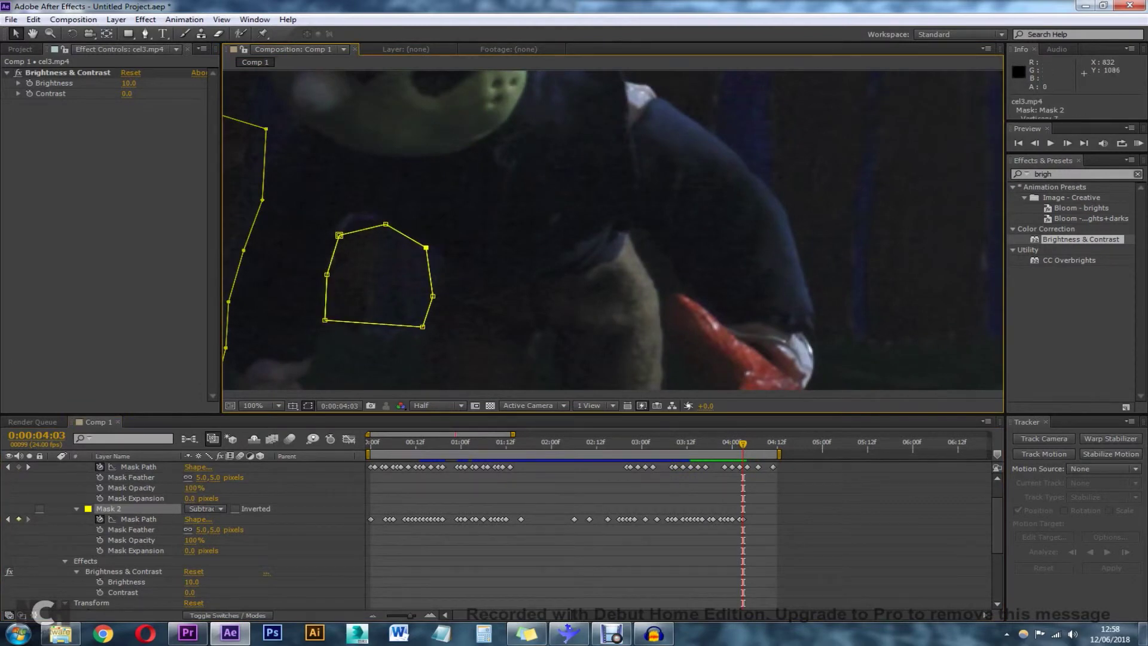
- Between 0:00:04:03 and 0:00:04:06, raise Mask 2's top point and move its hand-side points toward the torso
left_click_drag(743, 444, 751, 443)
left_click_drag(386, 225, 411, 199)
mouse_move(750, 444)
left_mouse_down()
mouse_move(662, 444)
mouse_move(744, 444)
left_mouse_up()
left_click_drag(339, 235, 347, 232)
mouse_move(744, 444)
left_mouse_down()
mouse_move(730, 444)
mouse_move(751, 444)
left_mouse_up()
left_click_drag(361, 233, 369, 232)
left_click_drag(339, 289, 347, 289)
- At 0:00:04:06, widen Mask 2's torso-side and top points toward the torso and raise its upper hand-side point
left_click_drag(751, 444, 755, 444)
left_click_drag(444, 236, 468, 230)
left_click_drag(411, 198, 426, 199)
left_click_drag(369, 233, 364, 222)
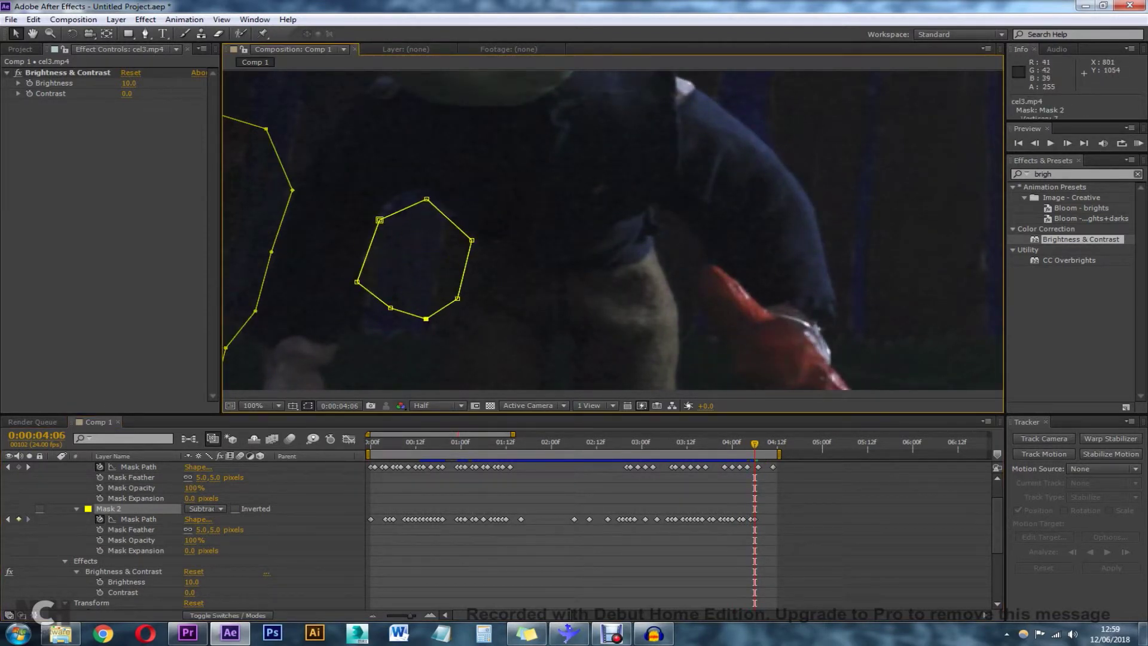
- Two frames after 0:00:04:06, move Mask 2's top and upper hand-side points toward the torso and shift its lower hand-side point down and inward
left_click_drag(755, 444, 762, 443)
left_click_drag(426, 198, 466, 194)
left_click_drag(357, 282, 374, 301)
left_click_drag(380, 219, 411, 215)
- Near the clip's last frame, move Mask 2's upper torso-side, top and two hand-side points toward the torso
left_click_drag(762, 444, 773, 444)
left_click_drag(496, 230, 524, 231)
left_click_drag(466, 195, 504, 191)
left_click_drag(410, 215, 444, 213)
left_click_drag(374, 301, 444, 302)
- Step back and forth through the final frames to examine how both masks follow the rod area
key("Page_Up")
key("Page_Up")
key("Page_Up")
key("Page_Up")
key("Page_Up")
key("Page_Up")
key("Page_Up")
key("Page_Up")
key("Page_Up")
key("Page_Up")
key("Page_Up")
key("Page_Up")
key("Page_Up")
key("Page_Up")
key("Page_Up")
key("Page_Up")
key("Page_Up")
key("Page_Up")
key("Page_Up")
key("Page_Up")
key("Page_Down")
key("Page_Down")
key("Page_Down")
key("Page_Down")
key("Page_Down")
key("Page_Down")
key("Page_Down")
key("Page_Down")
key("Page_Down")
key("Page_Down")
key("Page_Down")
key("Page_Down")
key("Page_Down")
key("Page_Down")
key("Page_Down")
key("Page_Down")
key("Page_Down")
key("Page_Down")
key("Page_Down")
key("Page_Down")
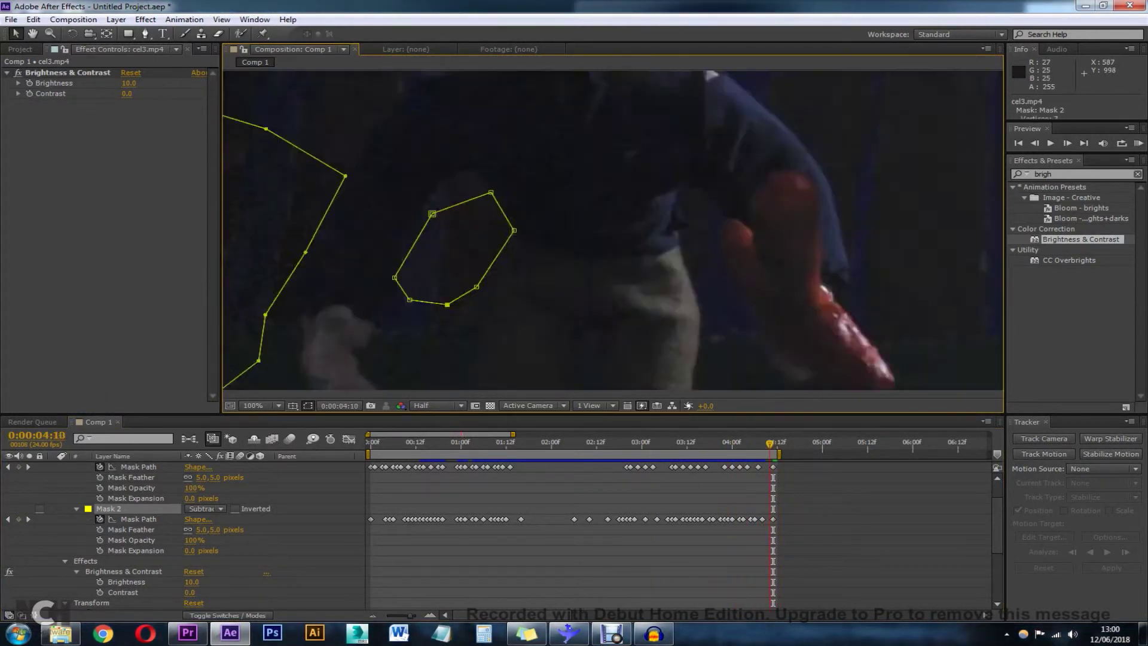
- Return to the first frame, fit the picture at 50%, deselect the masks and play the composite to check the rod removal
left_click_drag(772, 444, 370, 444)
scroll(434, 363, "down", 3)
scroll(479, 292, "up", 1)
scroll(479, 291, "up", 1)
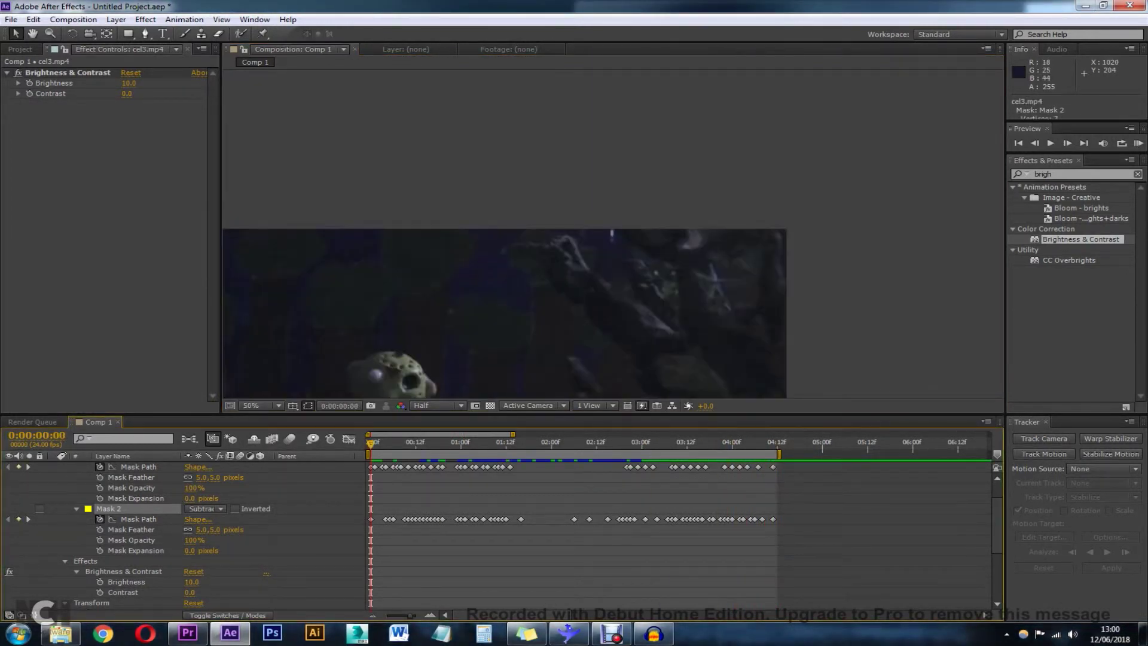
left_click_drag(399, 192, 553, 34)
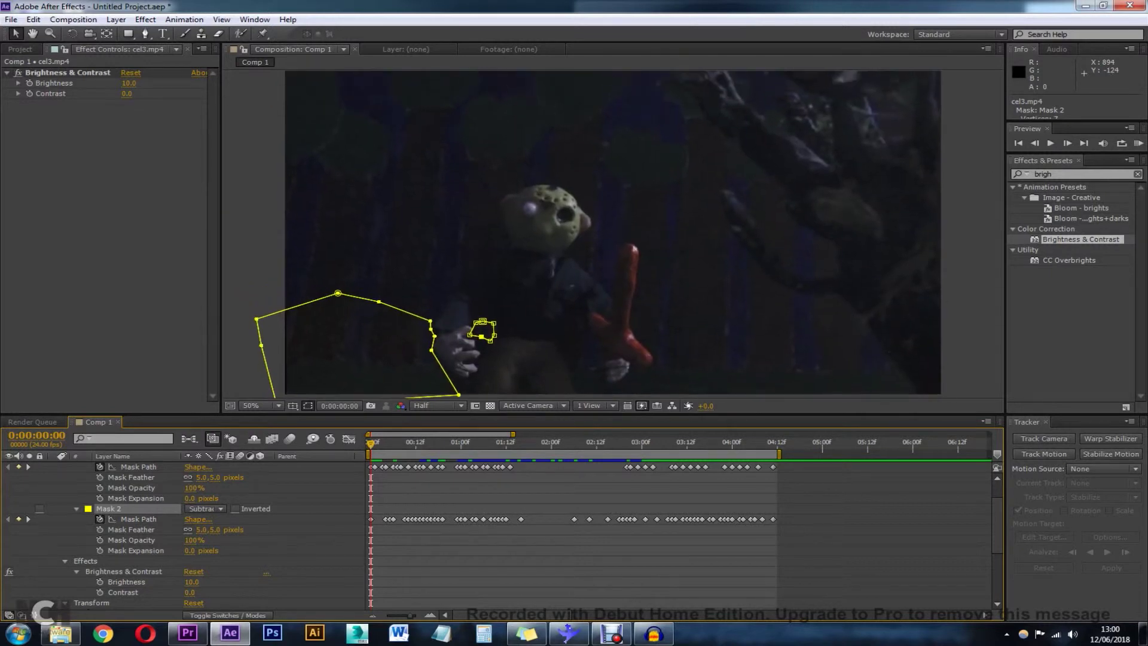
left_click(969, 385)
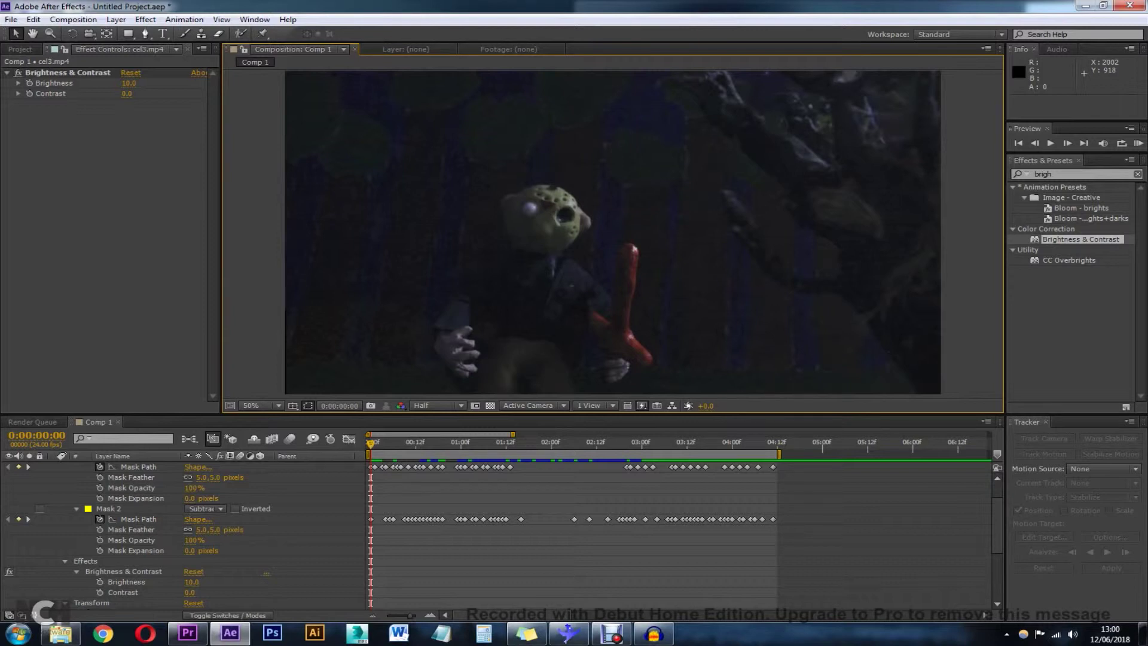
key("space")
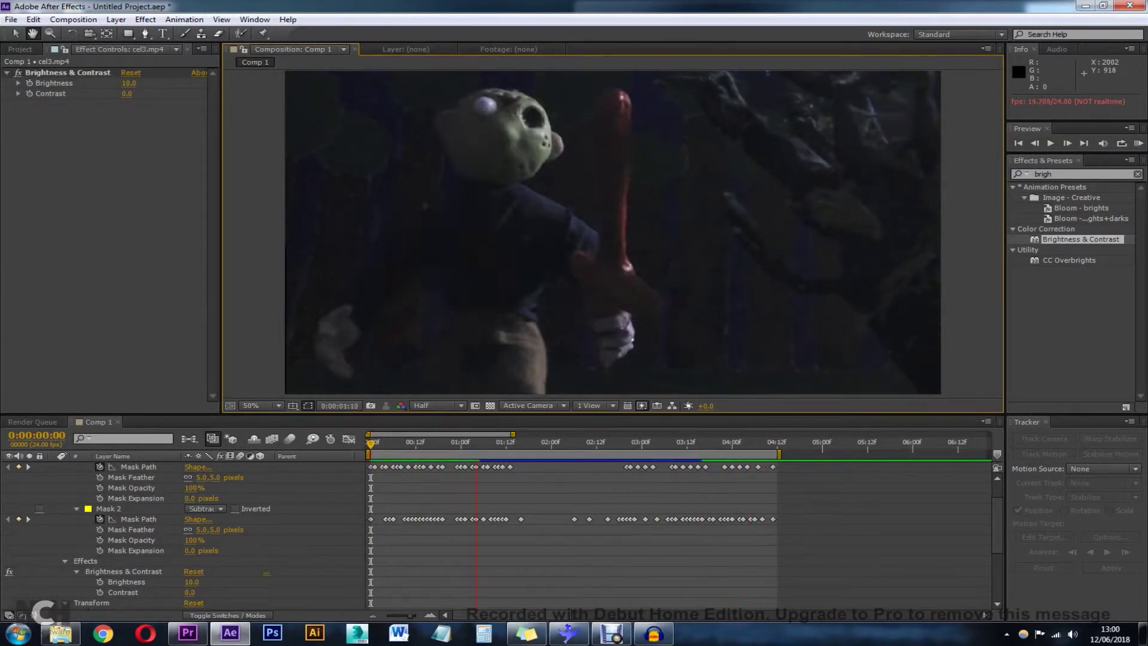
key("space")
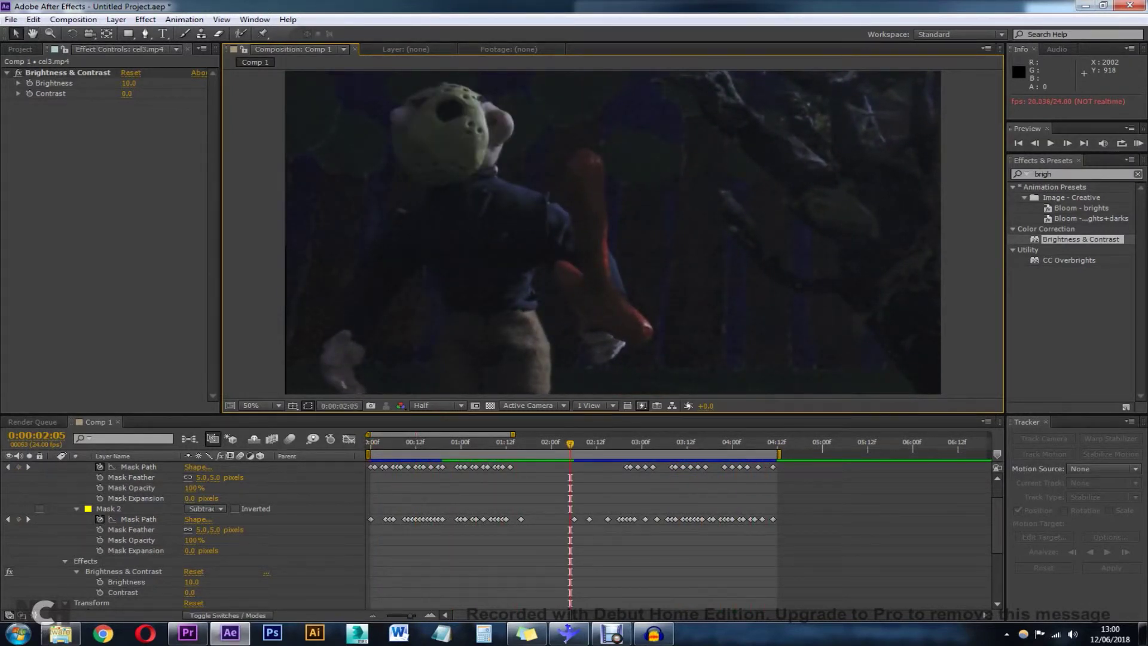
- From the first frame, set the background still's Brightness to -2
key("Home")
scroll(179, 538, "down", 3)
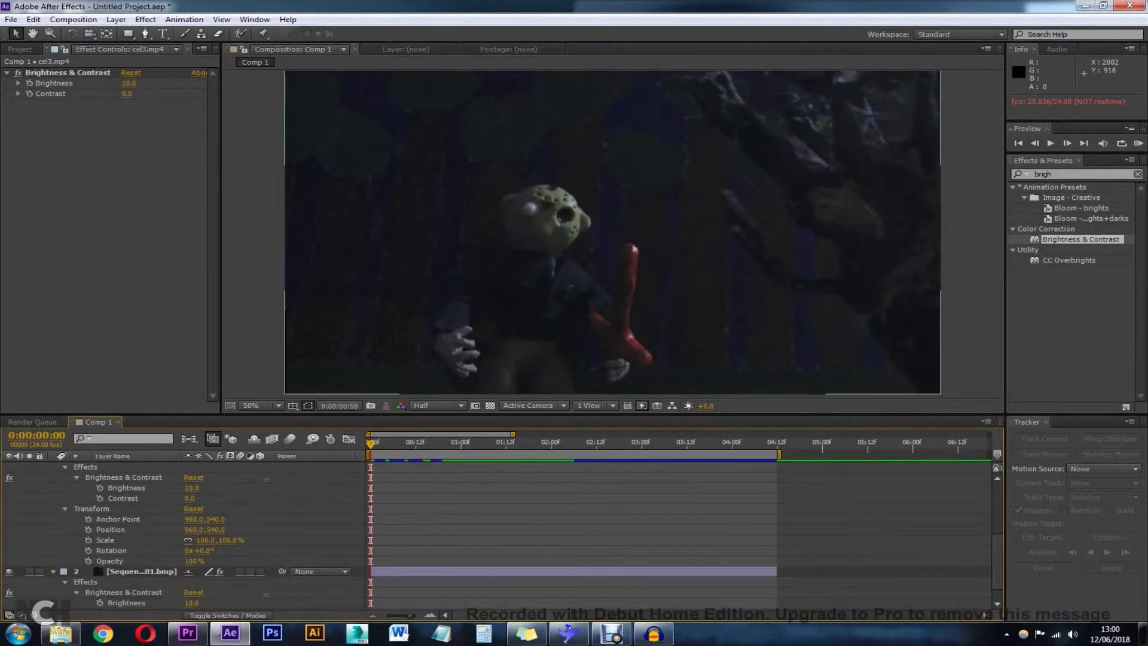
scroll(503, 537, "down", 1)
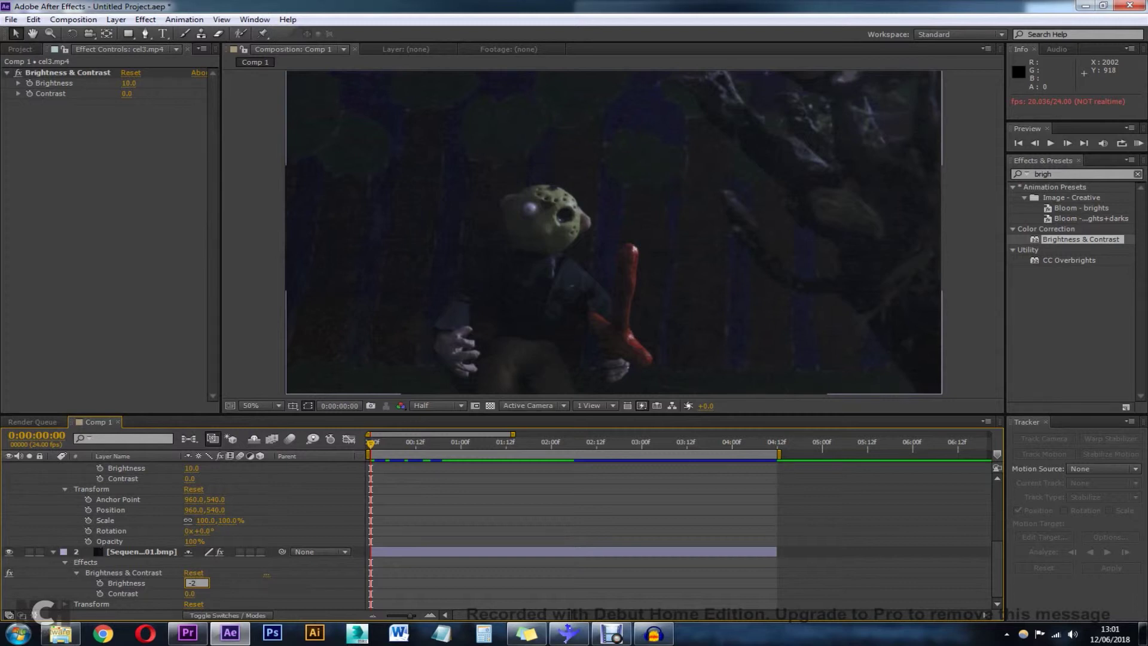
key("Return")
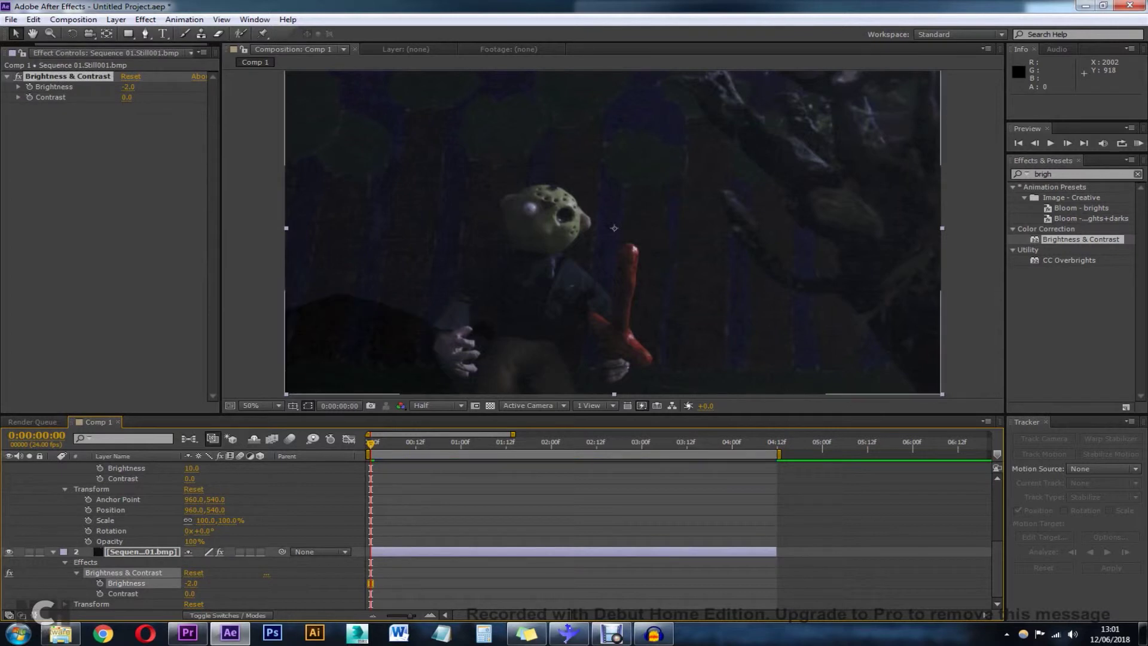
- Set the Brightness of the cel3.mp4 layer to 0 and preview the composite
scroll(180, 532, "up", 5)
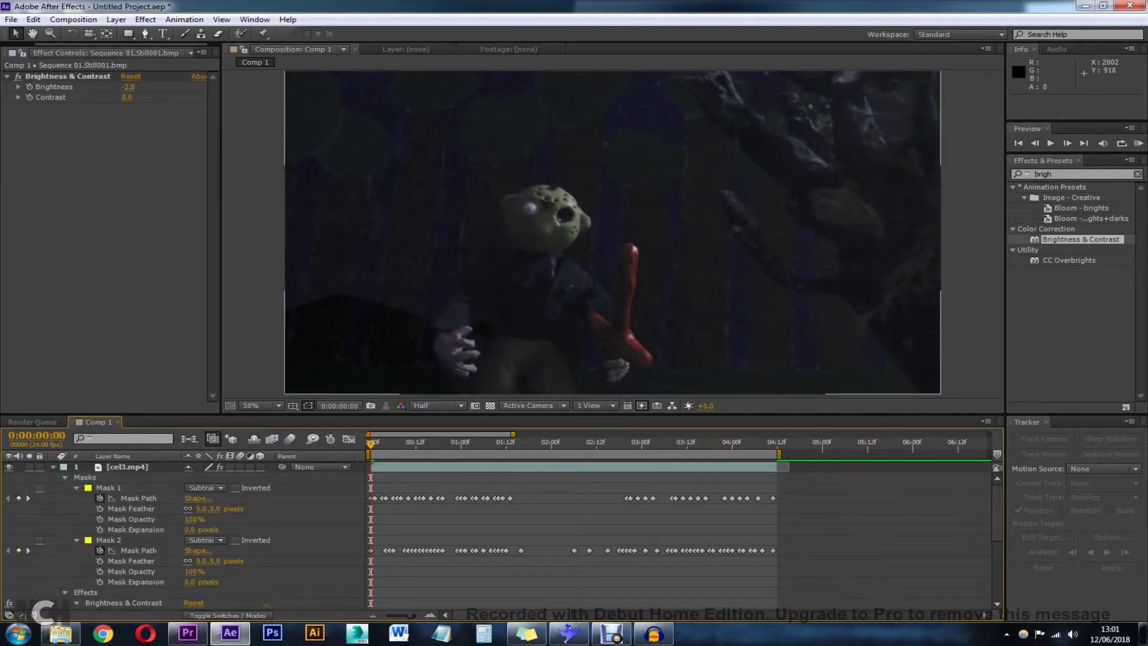
scroll(179, 532, "down", 1)
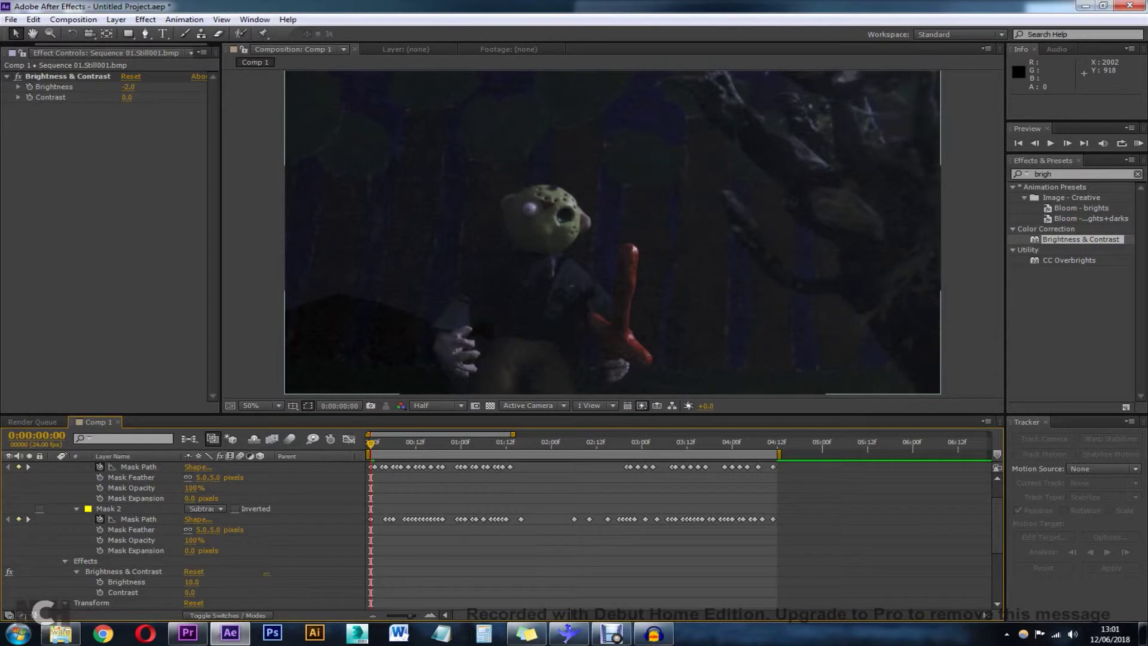
key("Return")
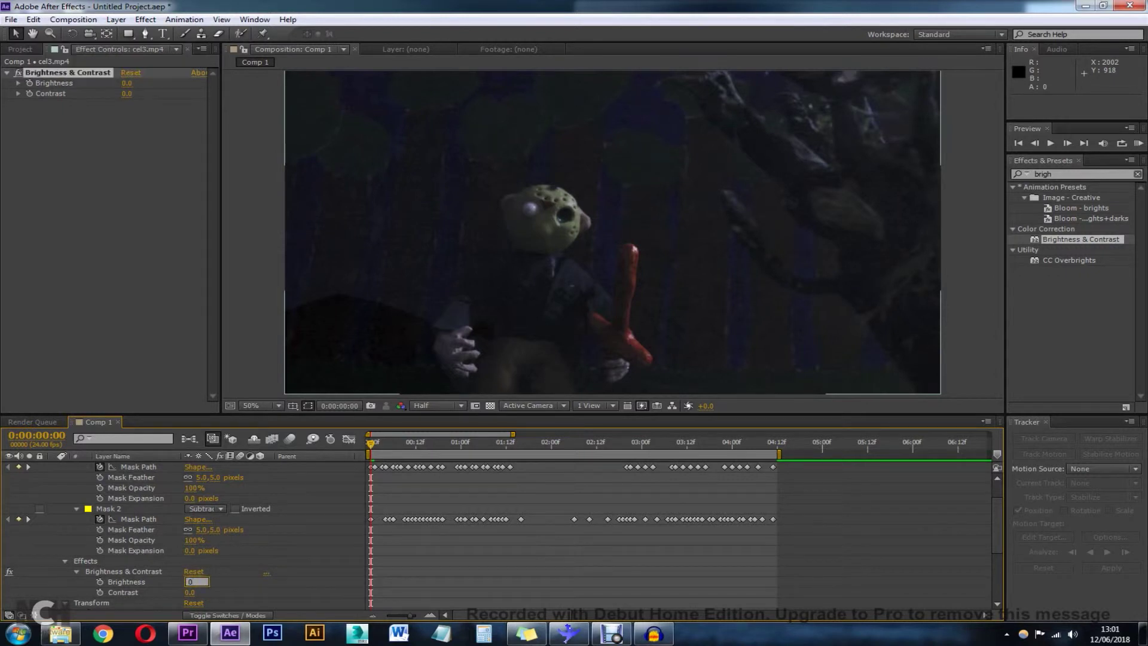
left_click(274, 246)
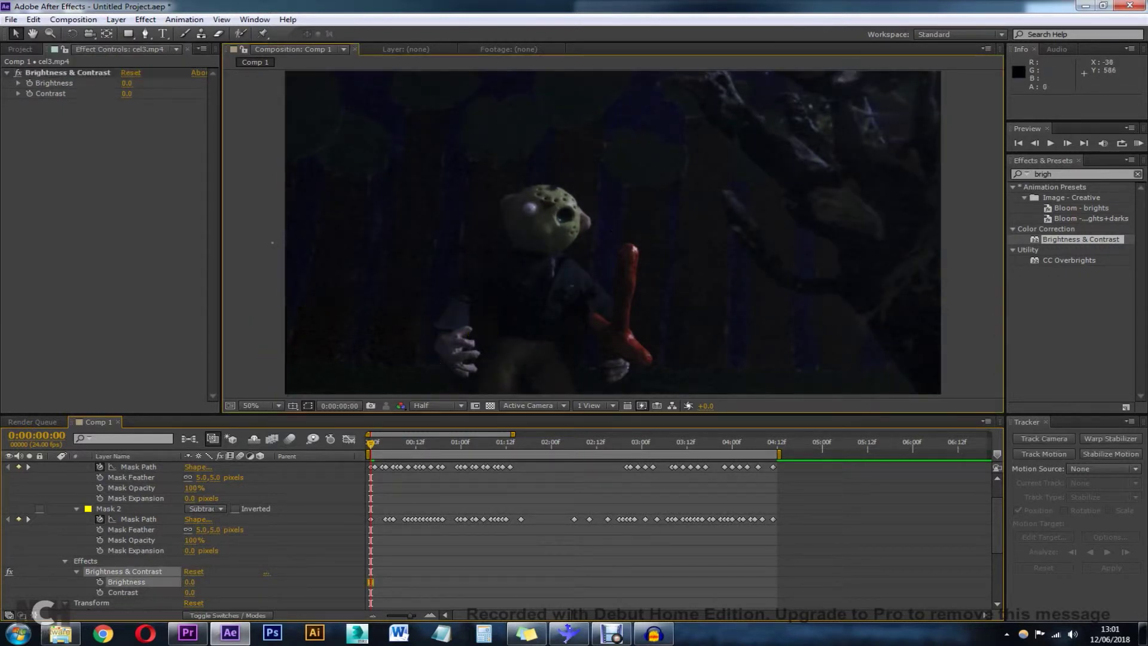
key("KP_0")
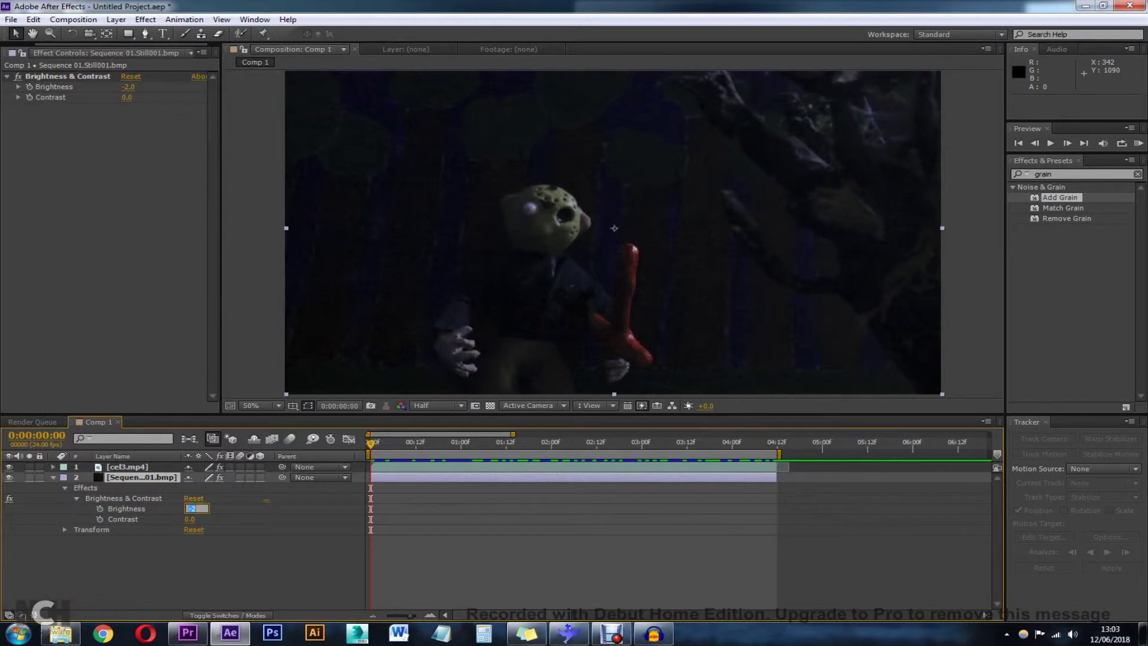
- Set the background still's Brightness to -1.5 and replay the composite from the start
key("Return")
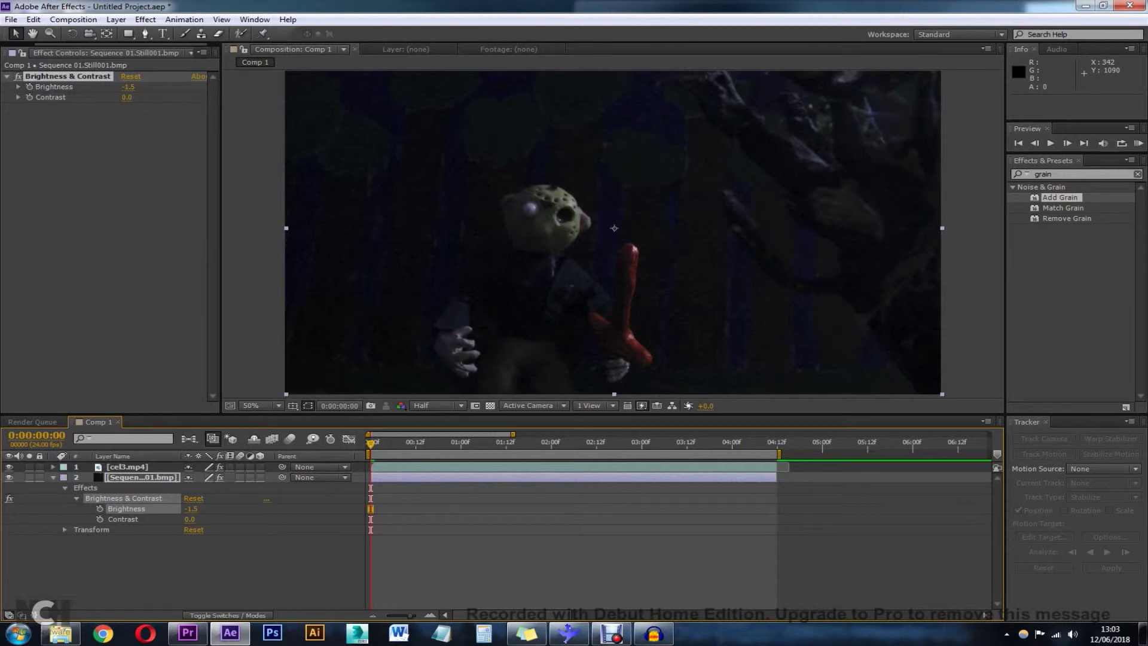
key("space")
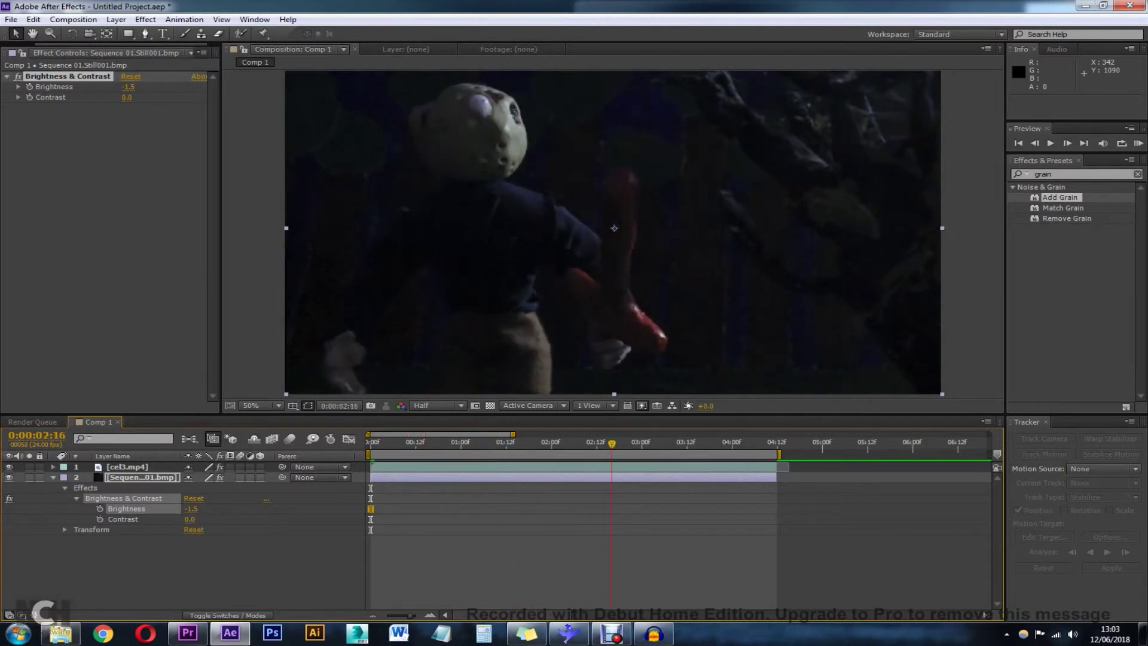
left_click_drag(789, 444, 371, 444)
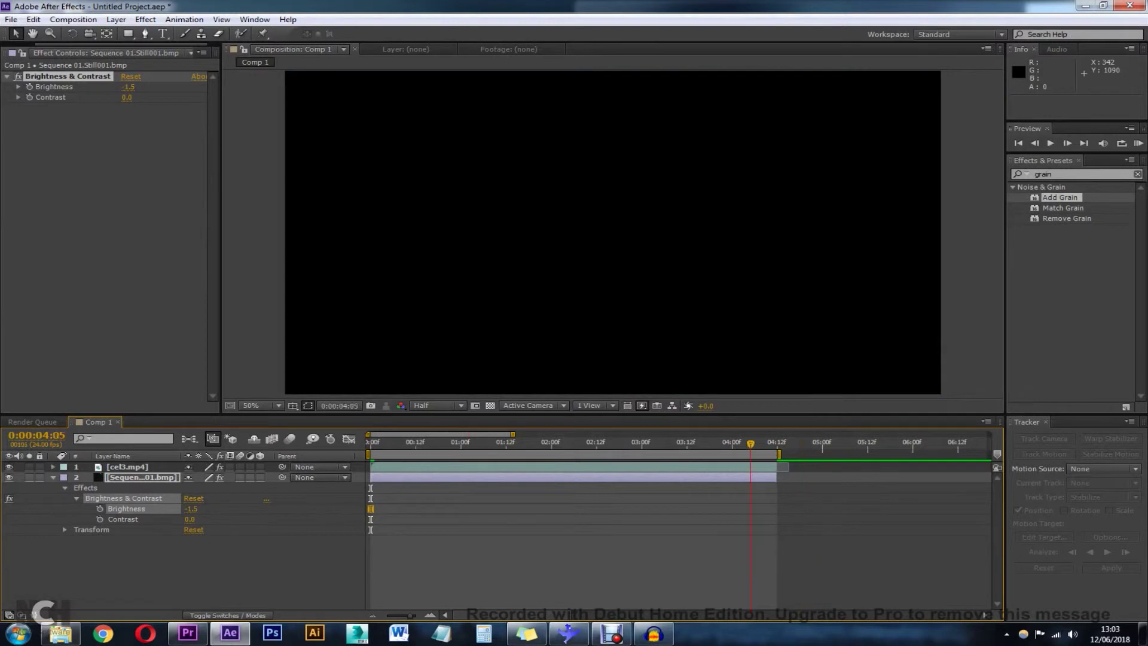
left_click_drag(578, 444, 370, 444)
key("space")
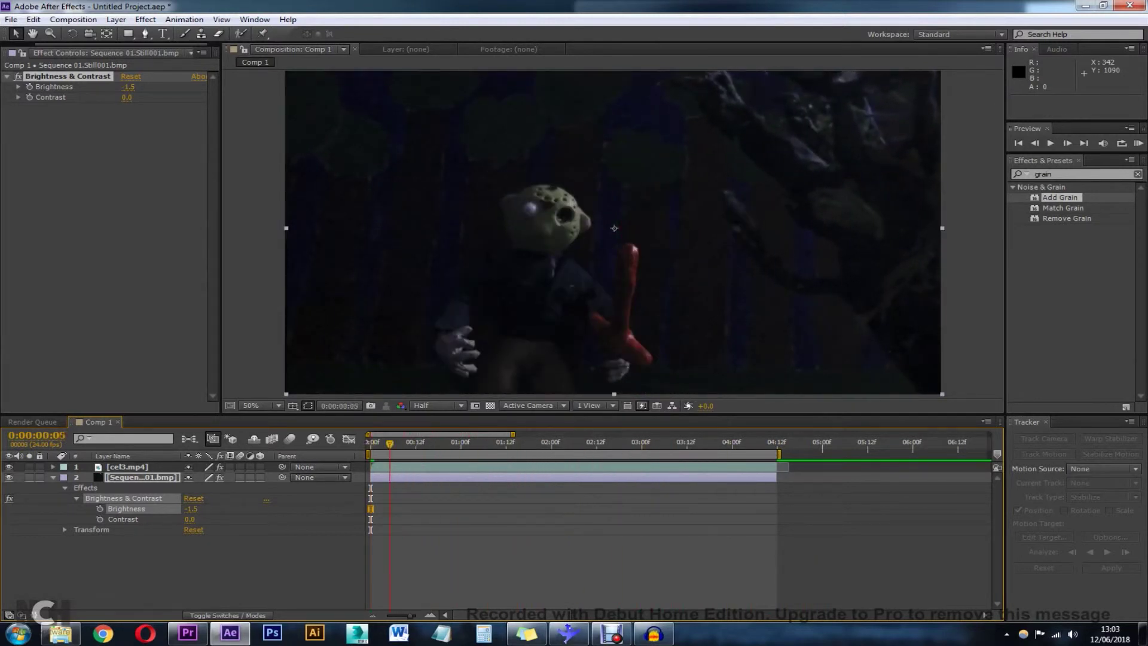
- Start saving the project as a new file and choose the My Commission folder as its location
left_click(11, 20)
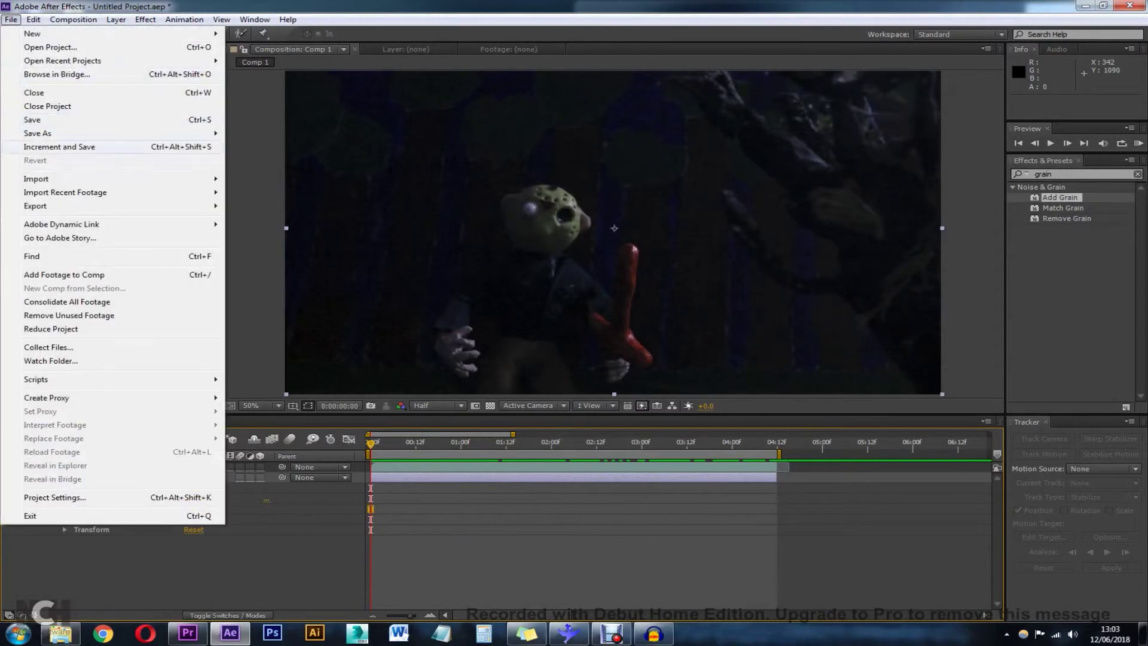
mouse_move(60, 132)
left_click(261, 132)
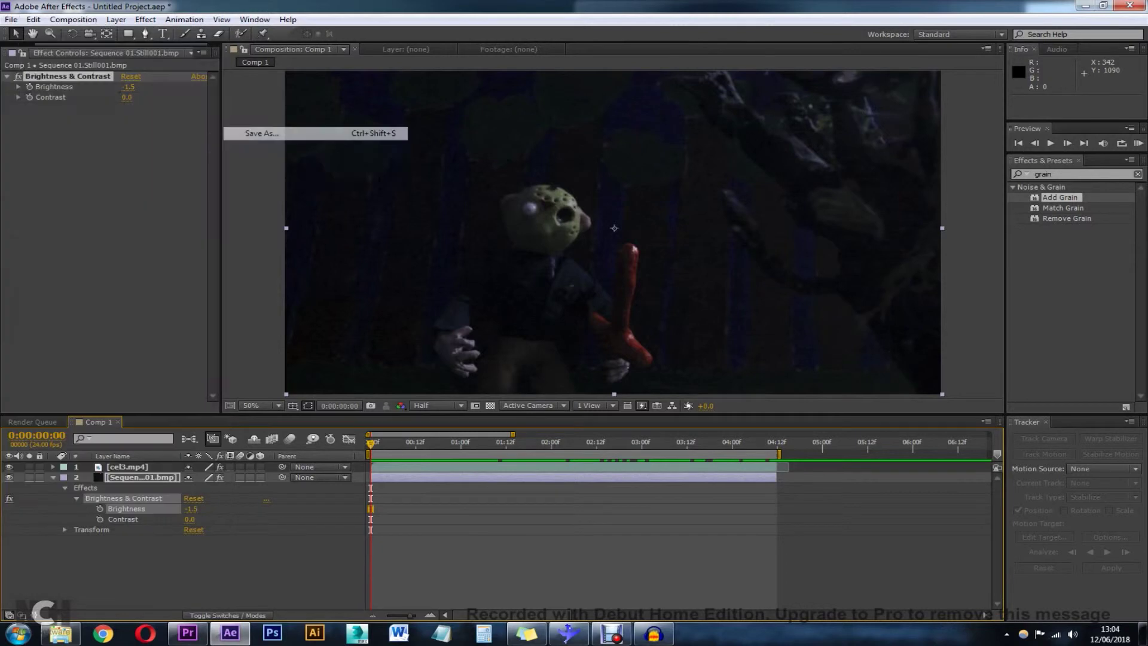
left_click(54, 109)
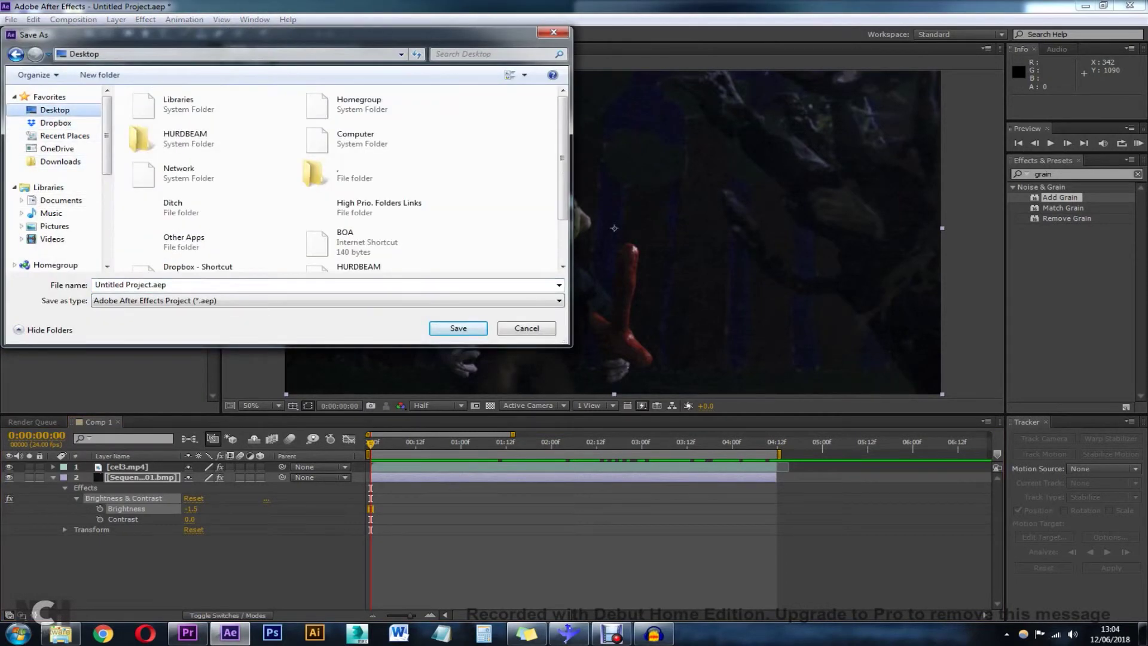
double_click(158, 138)
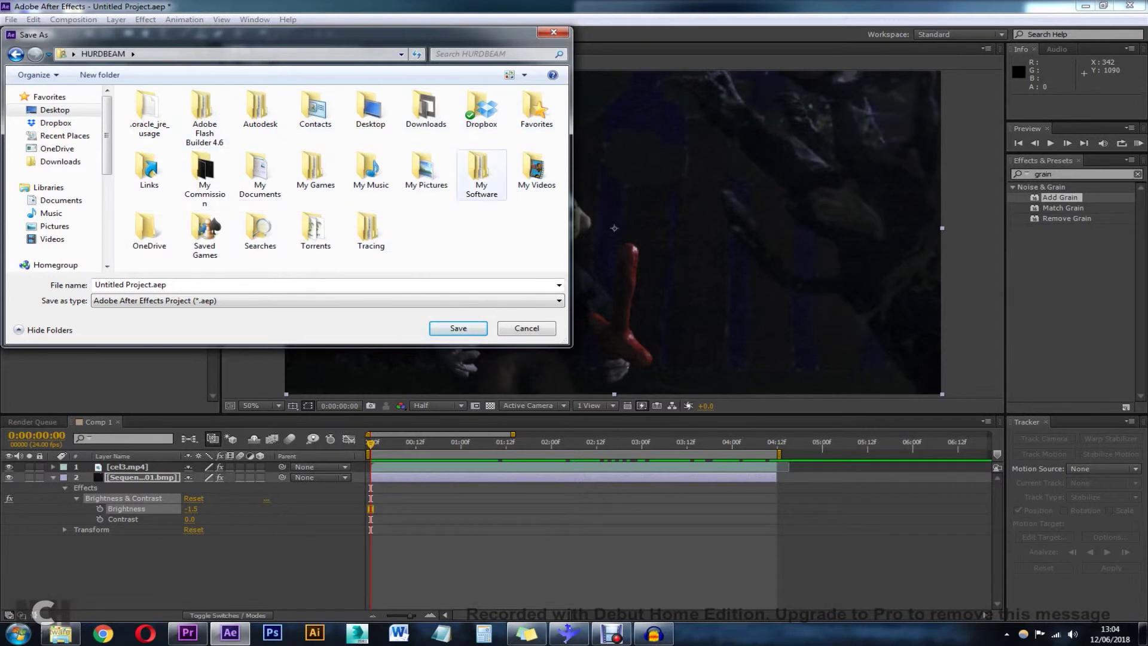
double_click(205, 177)
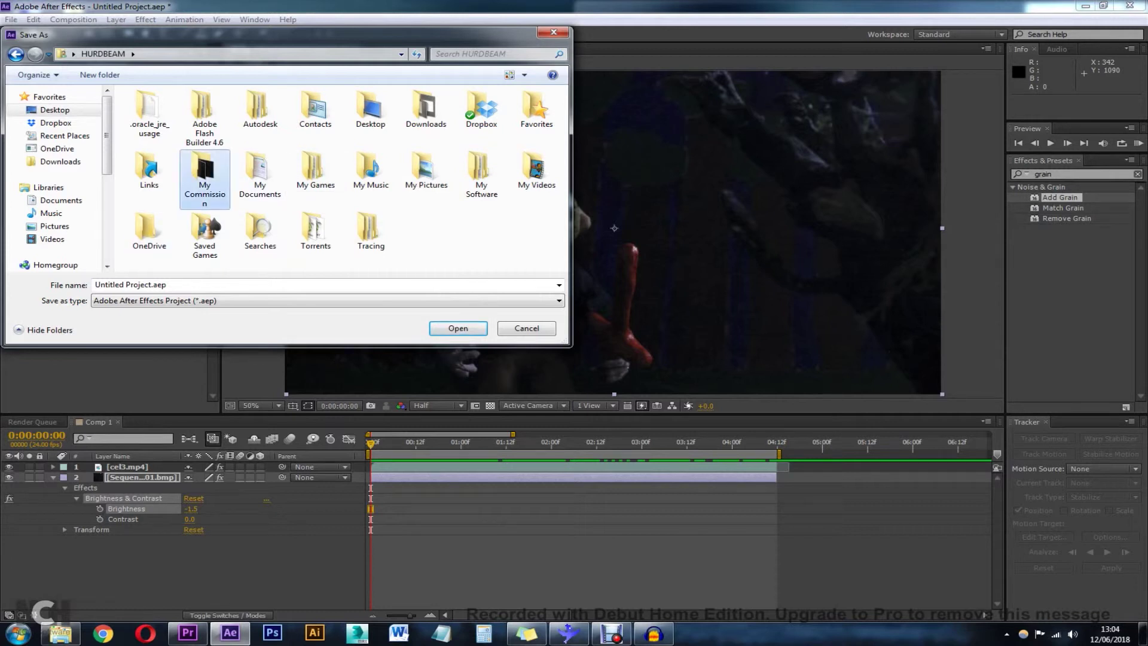
- Name the project file "Cel3 Rig Removal.aep" and save it
left_click(206, 284)
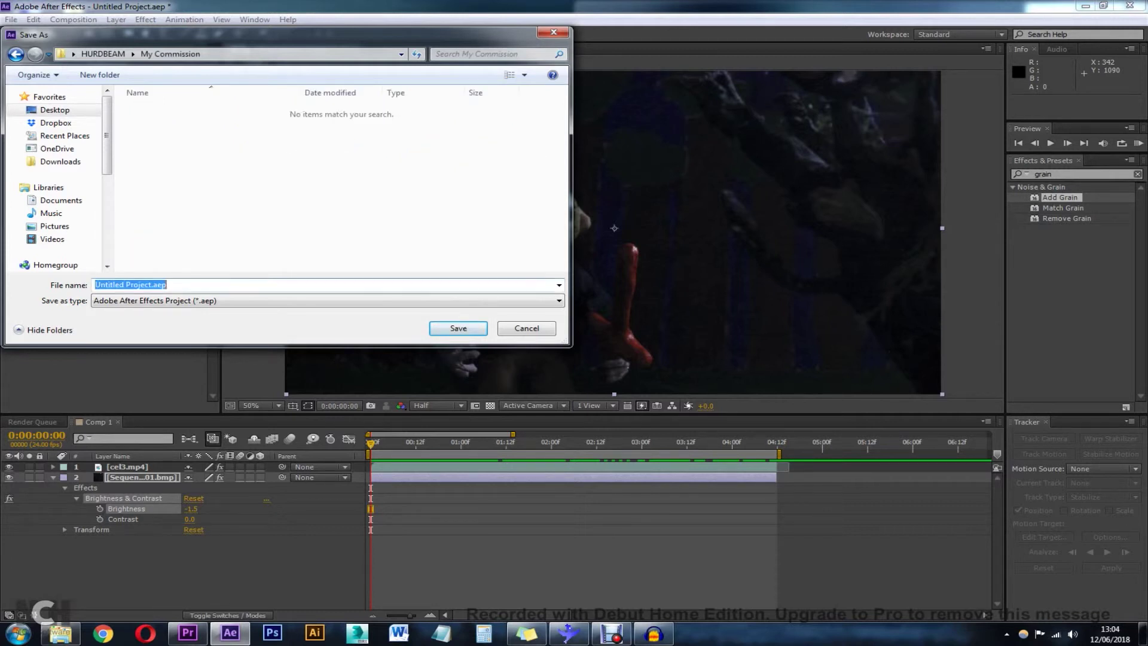
left_click_drag(152, 284, 94, 285)
type("C")
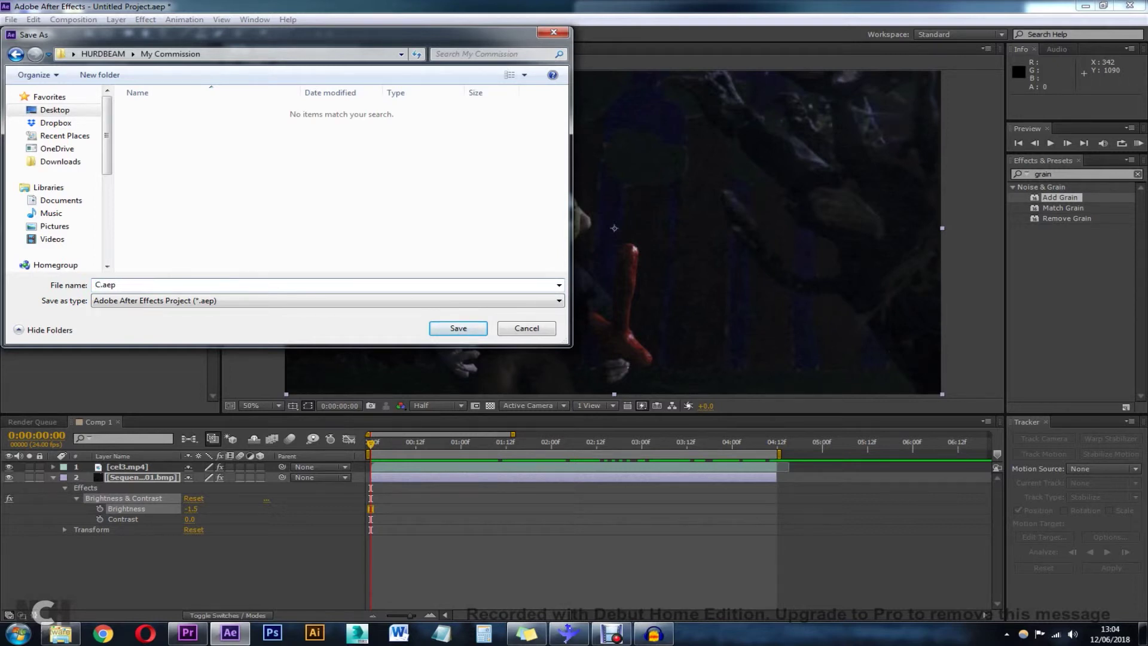
type("el3 Rig ")
type("Revo")
type("va")
type("al")
left_click(433, 328)
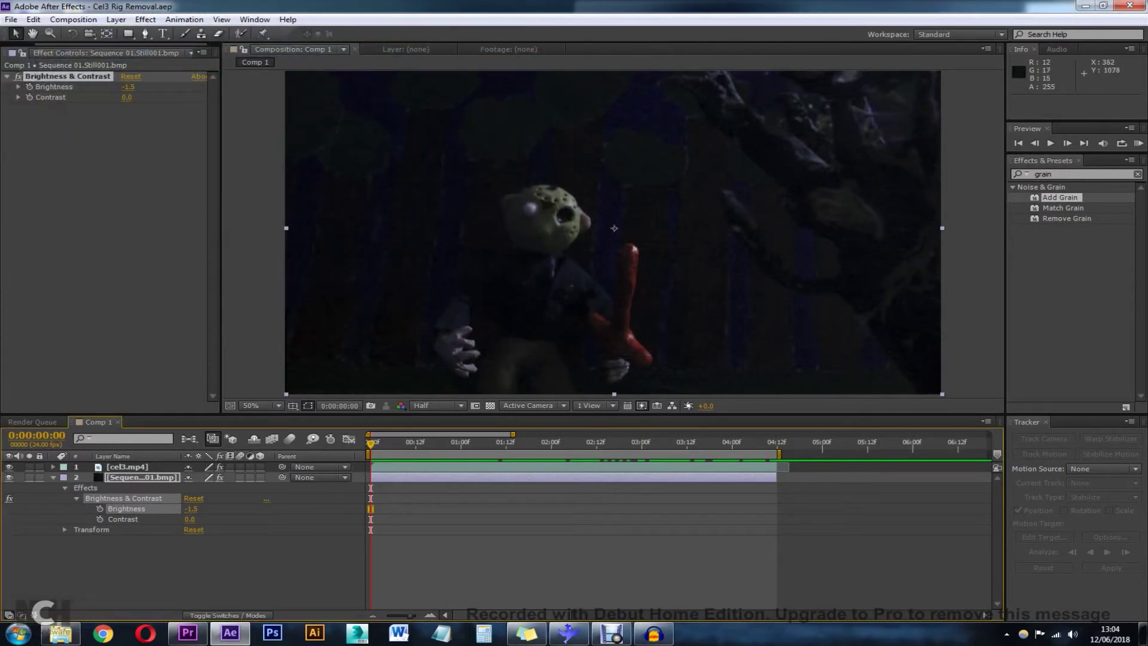
- Add Comp 1 to the render queue for export
left_click(11, 19)
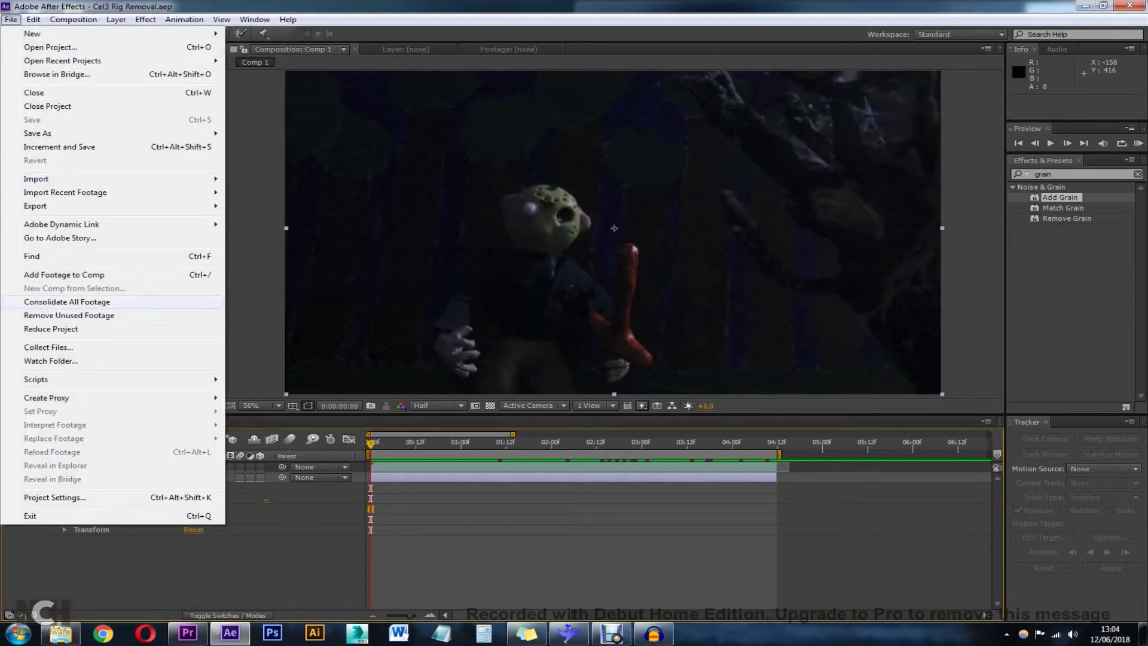
mouse_move(114, 206)
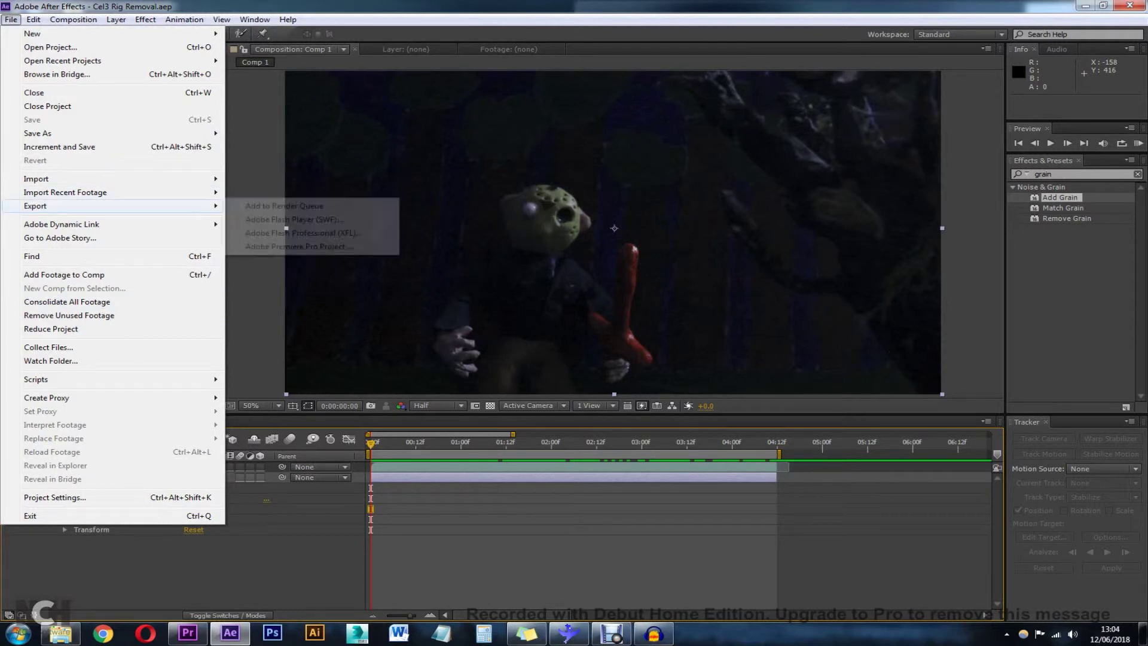
left_click(284, 205)
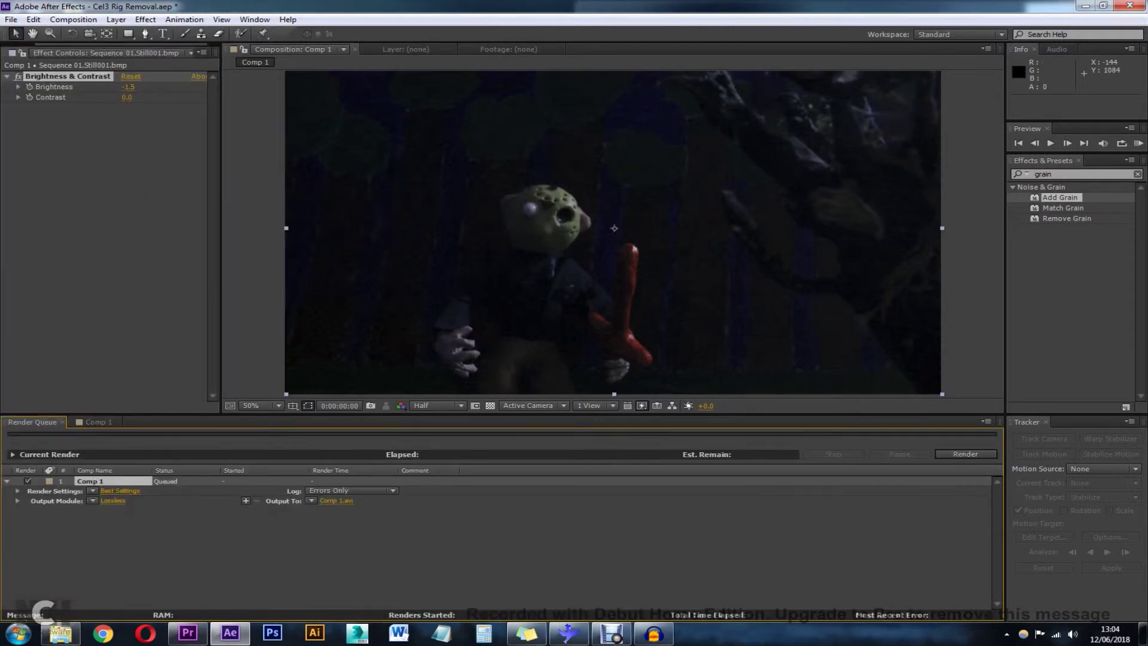
- Set the render's output format to H.264 and its output file to Comp 1.mp4 in the renderoutput folder
left_click(113, 501)
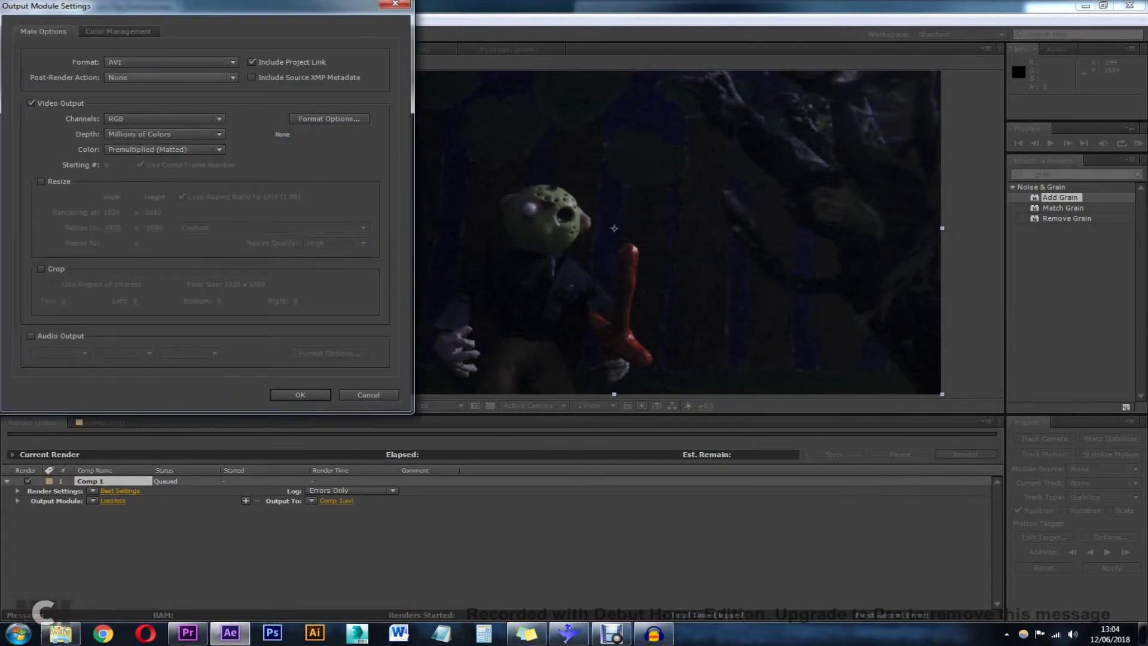
left_click(171, 62)
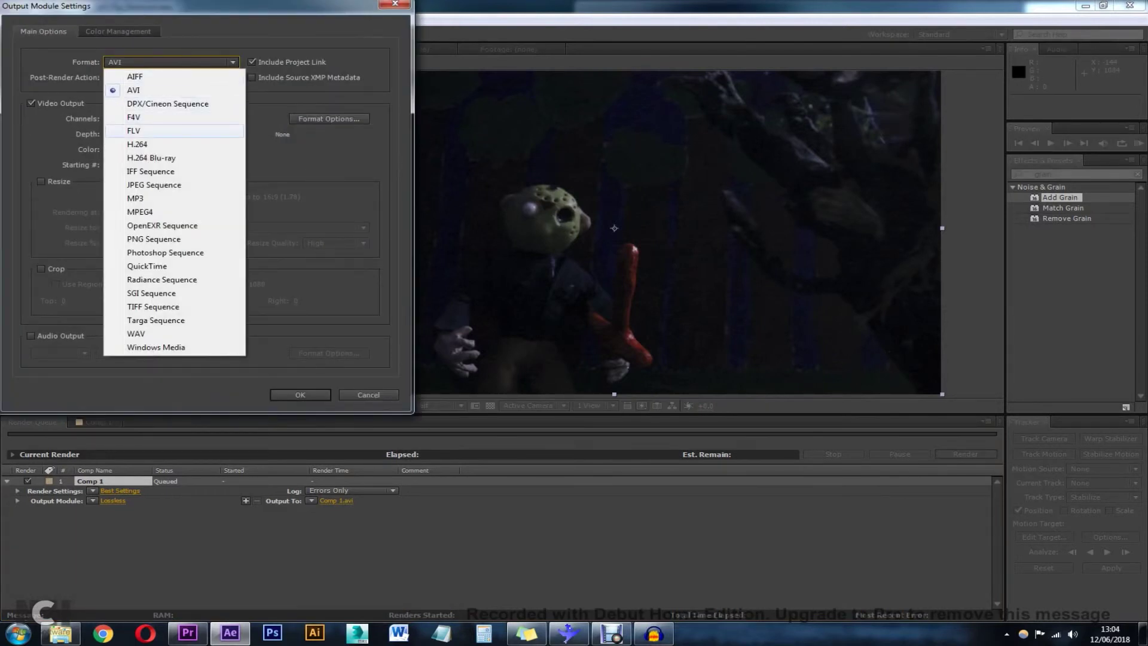
left_click(144, 144)
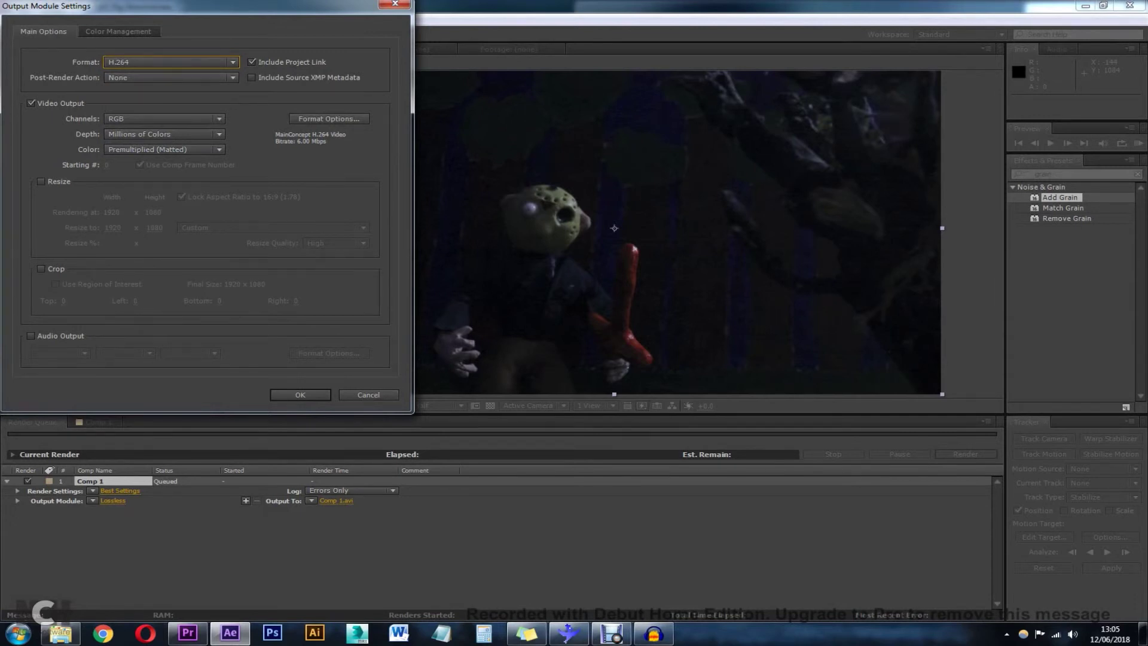
key("Return")
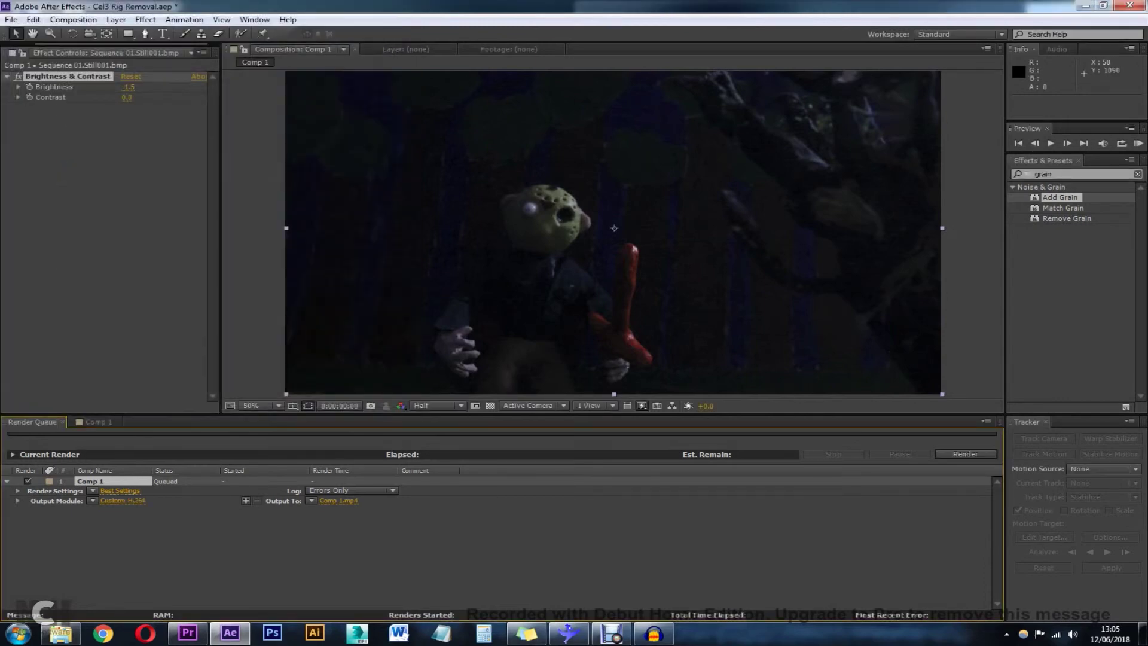
left_click(338, 501)
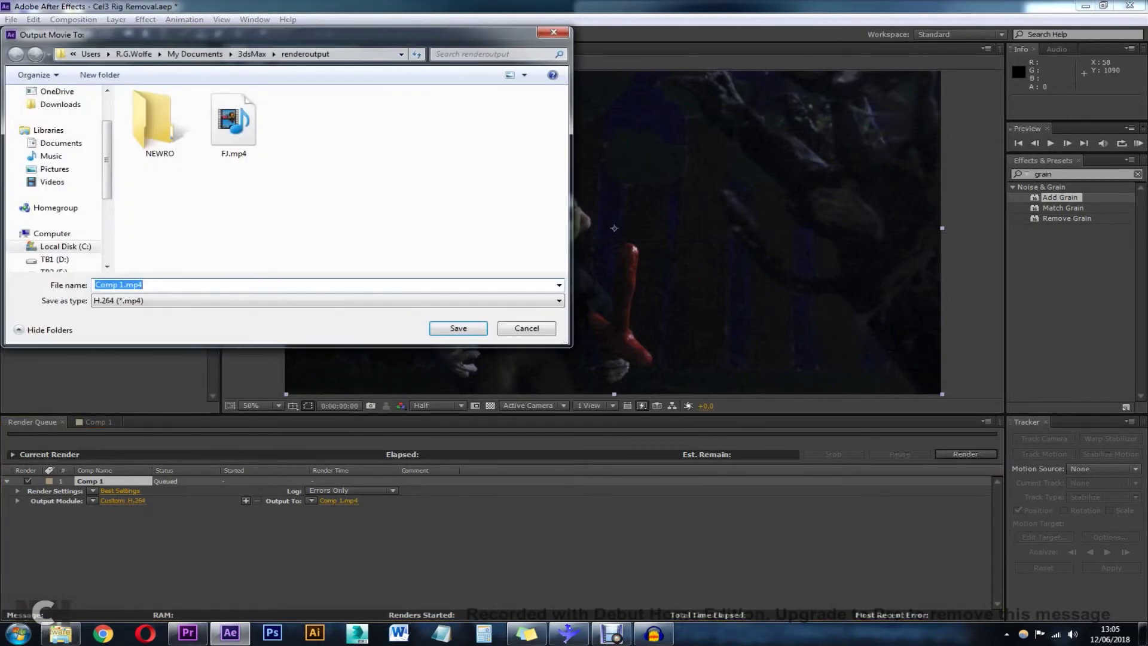
key("Return")
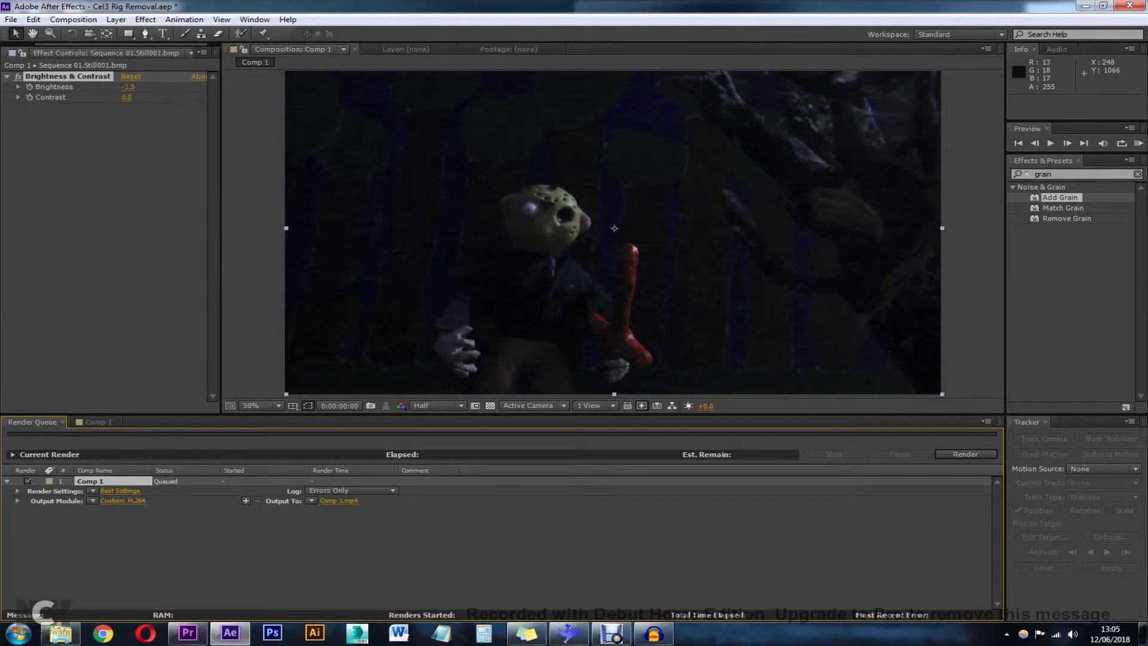
- Accept the render settings with Best quality and full resolution, and choose the My Commission folder as the output location
left_click(120, 491)
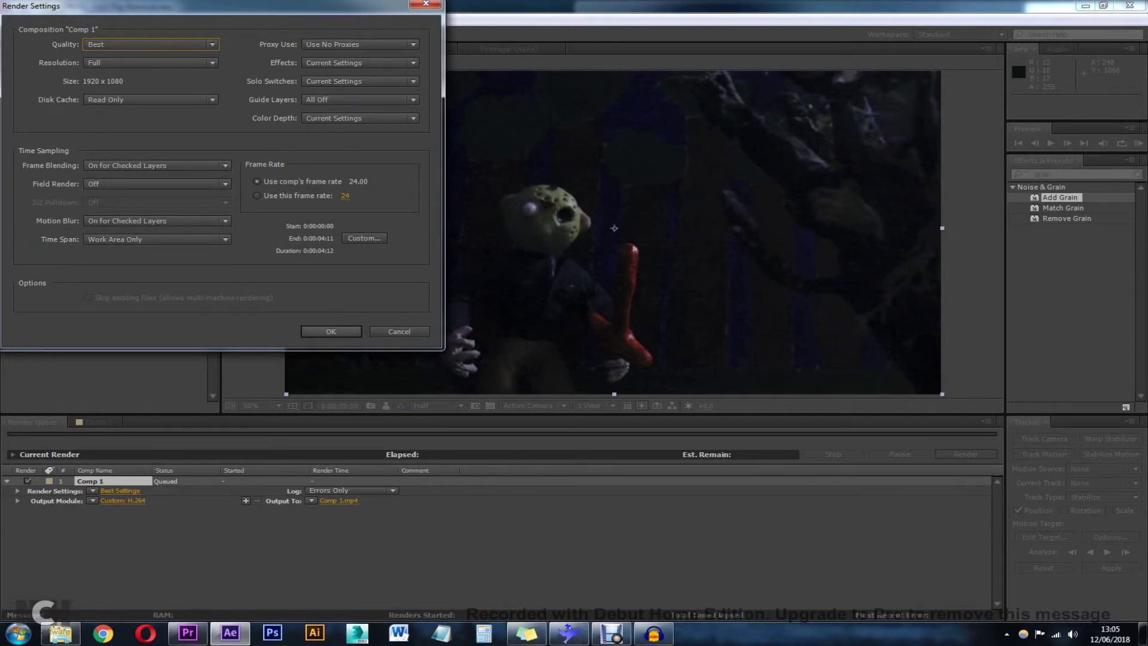
key("Return")
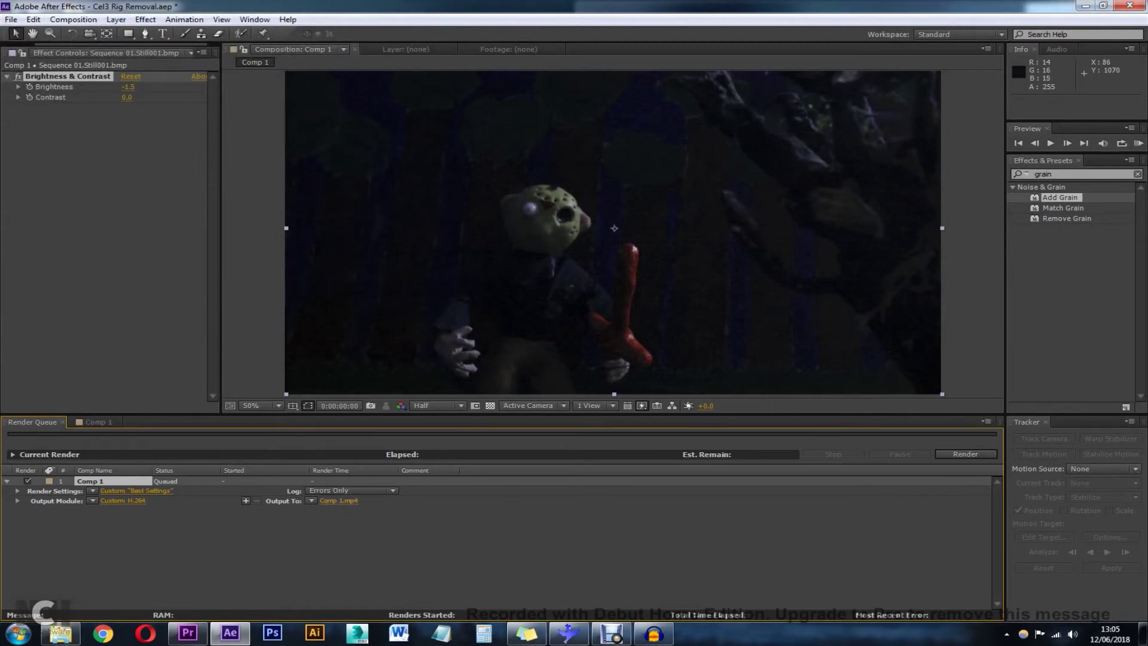
left_click(339, 502)
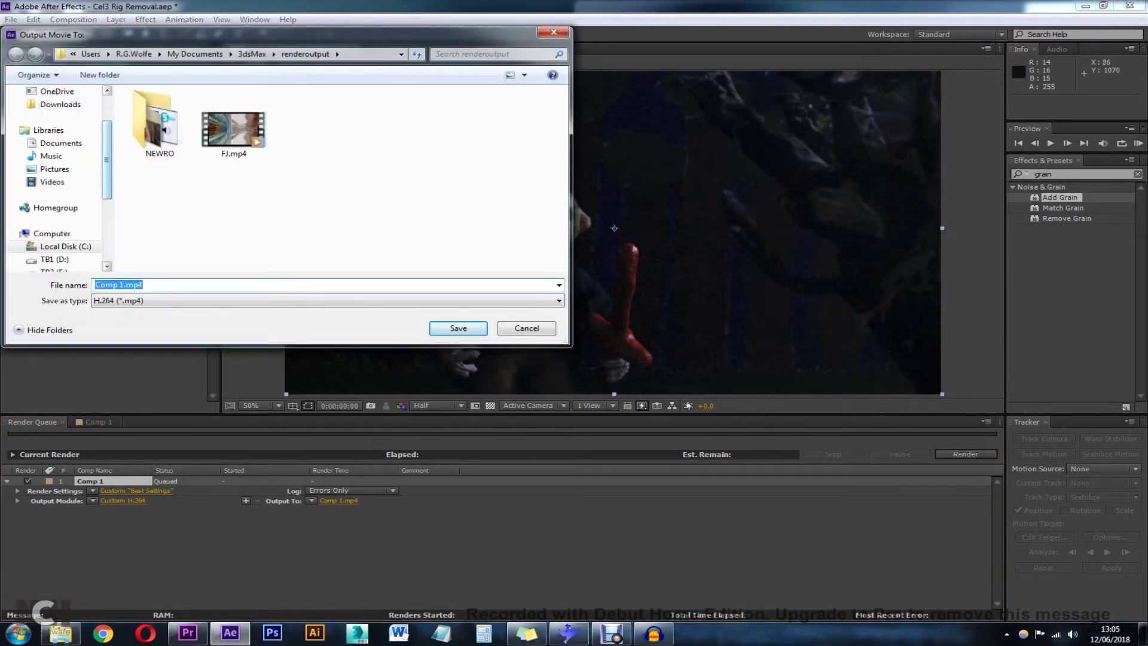
left_click_drag(107, 159, 107, 133)
left_click(55, 110)
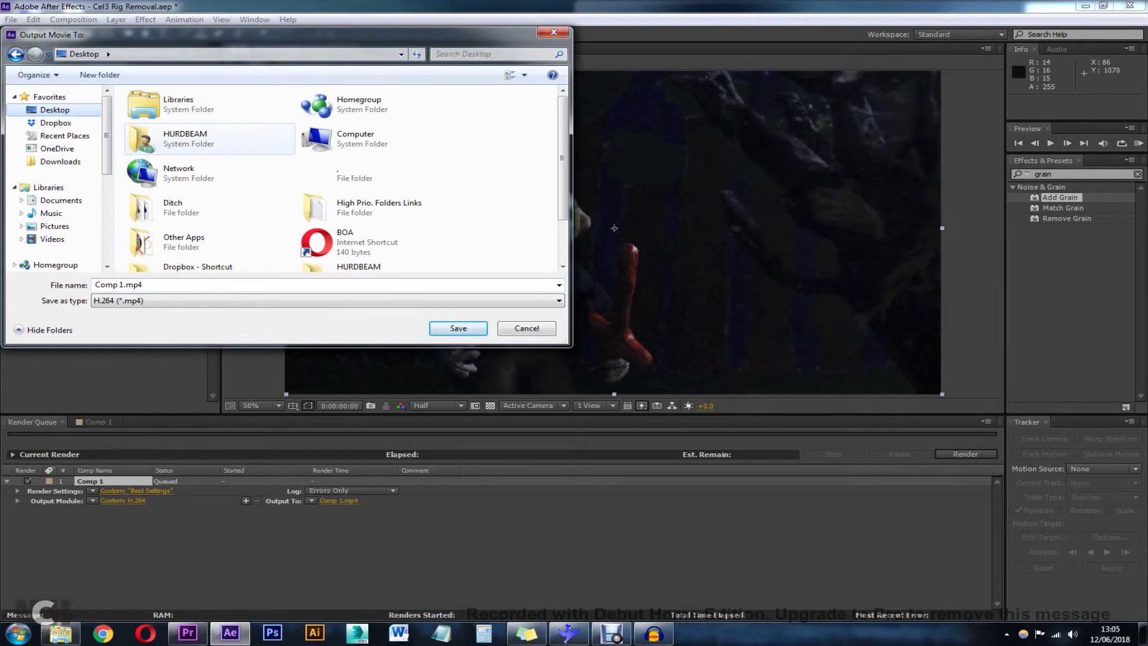
double_click(186, 138)
double_click(246, 171)
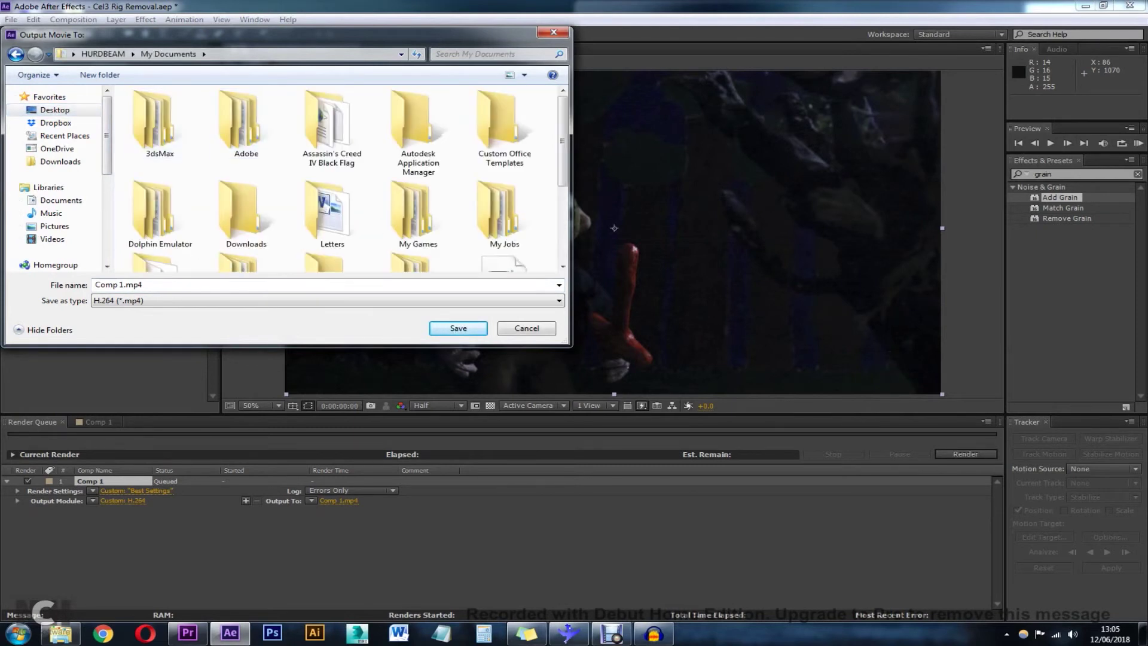
left_click(15, 53)
double_click(206, 179)
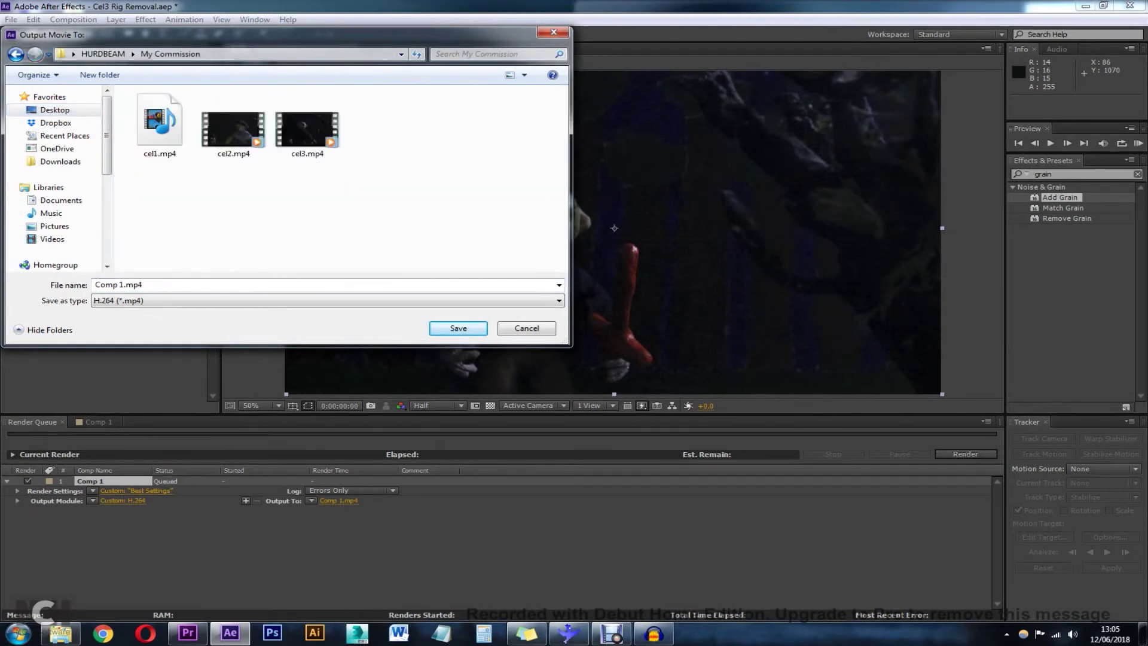
- Name the output movie "cel 3 rig removal.mp4" and save the output setting
left_click(131, 285)
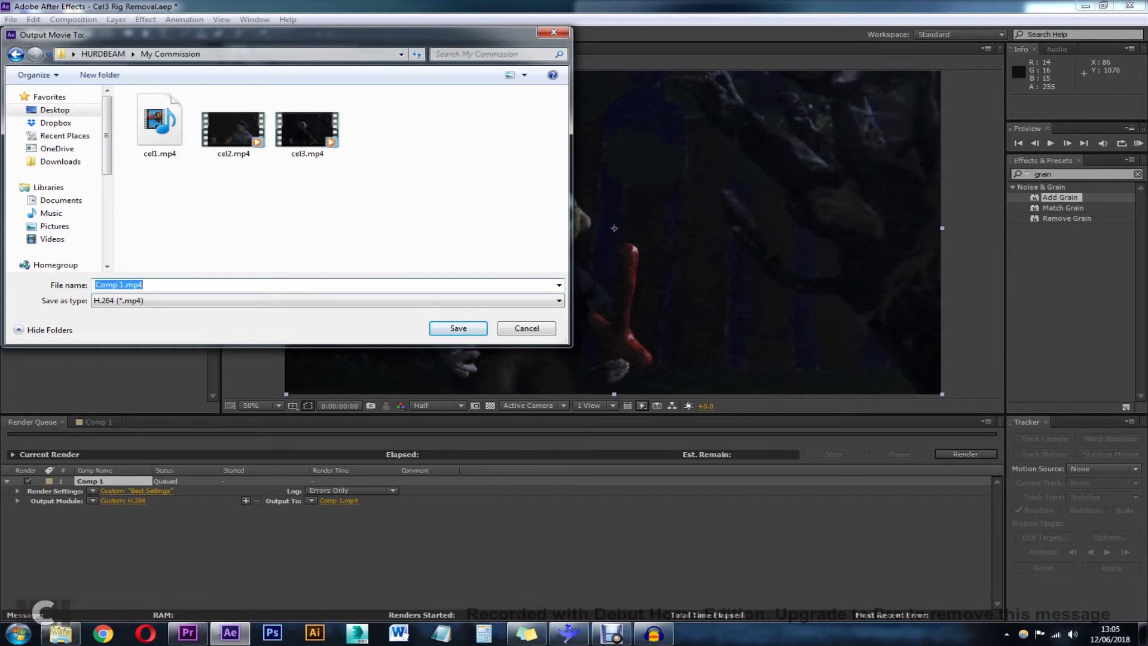
left_click(144, 285)
left_click_drag(124, 285, 94, 285)
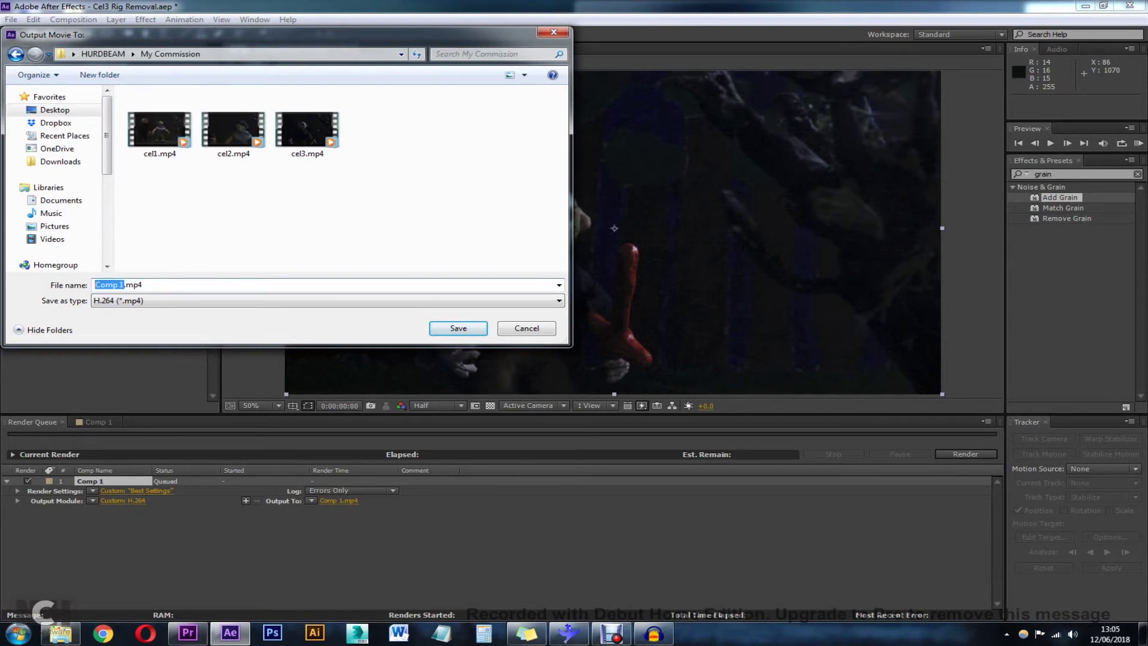
type("cel 3 rig removal")
key("Return")
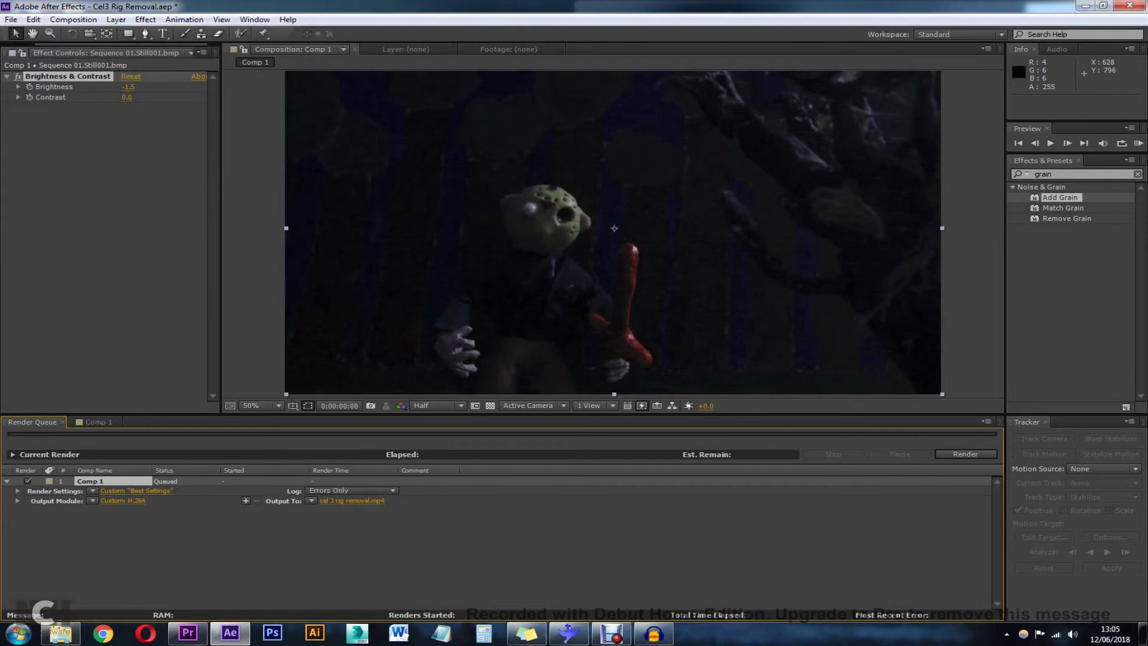
- Return to Comp 1's timeline and play the composition to check the rod removal
left_click(96, 422)
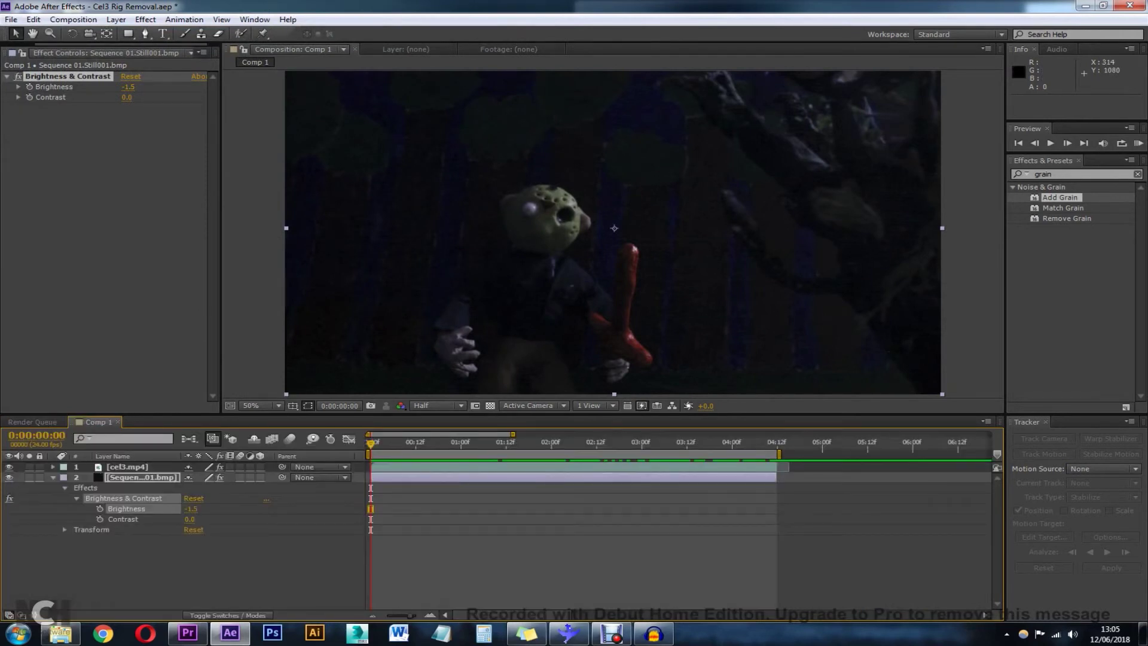
key("space")
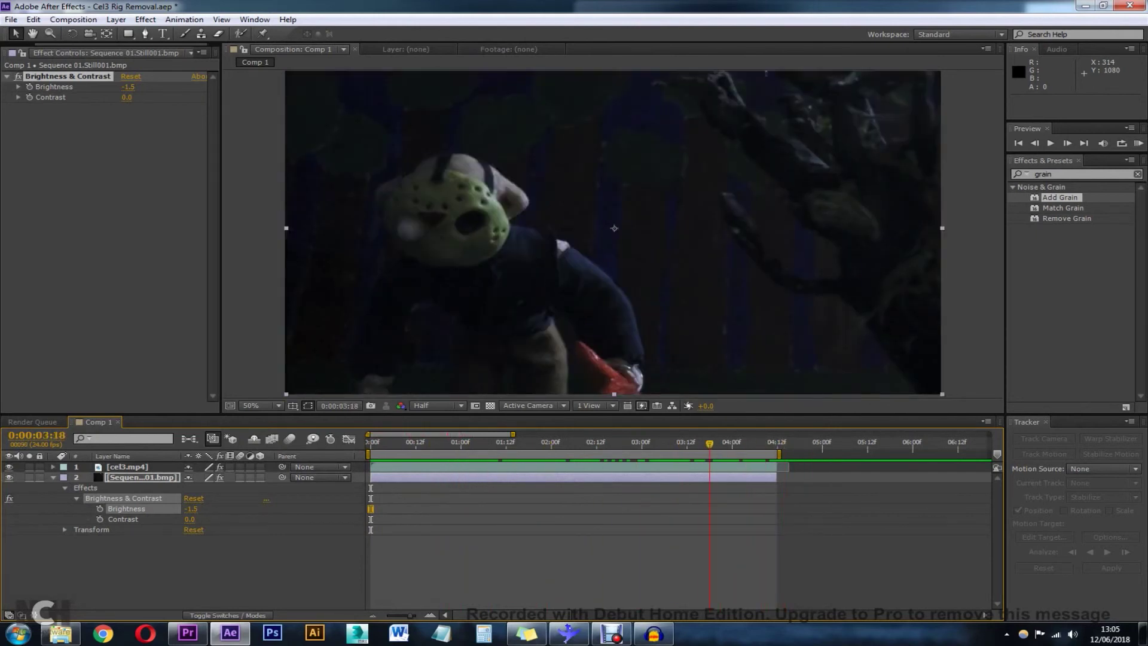
key("space")
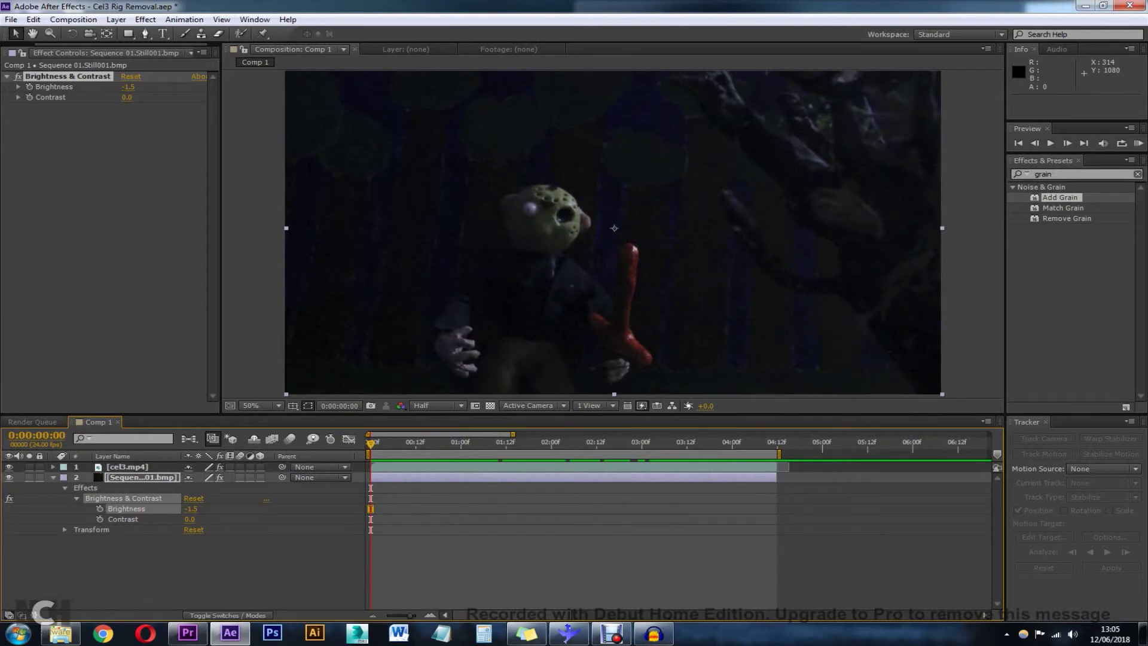
- Set the feather of both Mask 1 and Mask 2 on the cel3.mp4 layer to 10 pixels
key("ctrl+m")
left_click(99, 422)
left_click(53, 467)
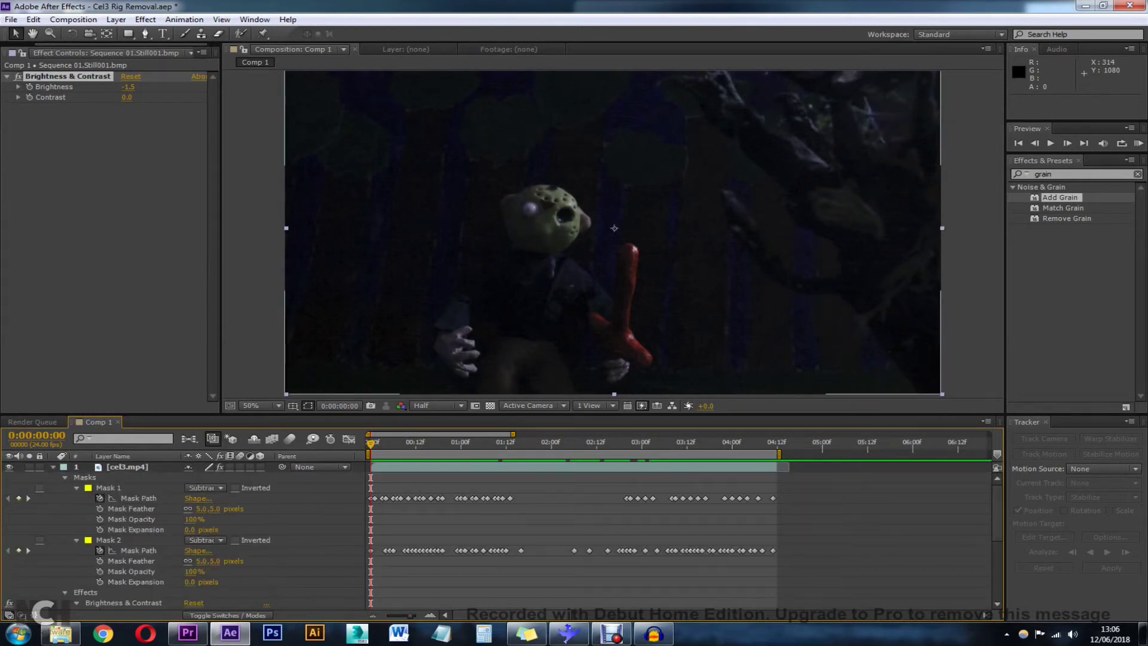
left_click(201, 509)
type("10")
key("Return")
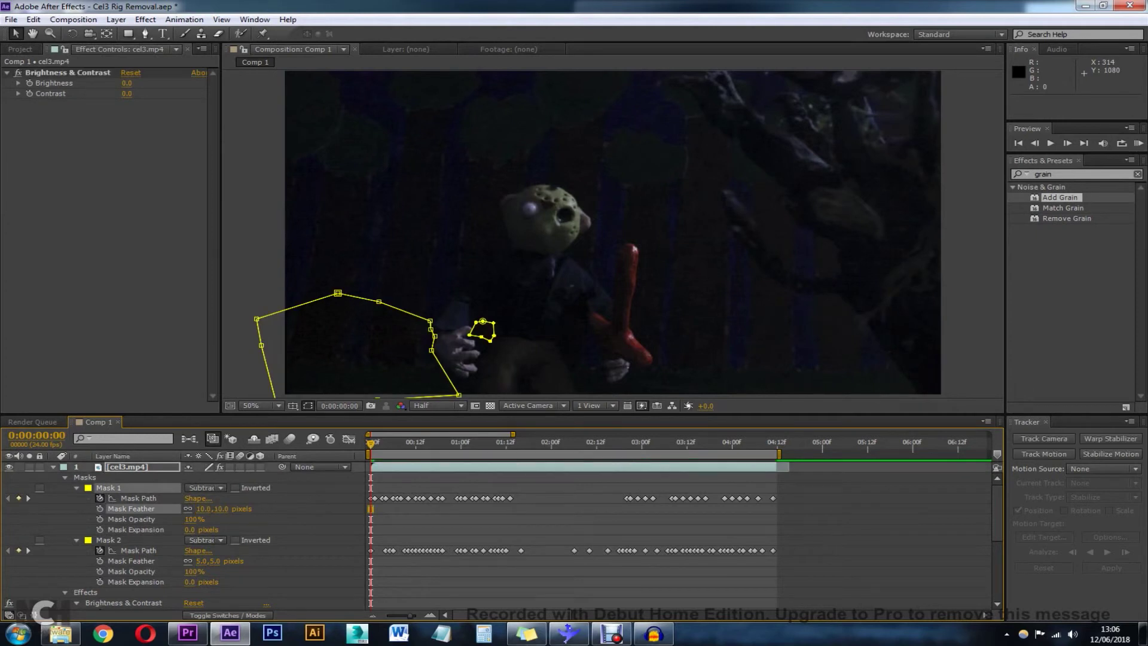
left_click(202, 561)
type("10")
key("Return")
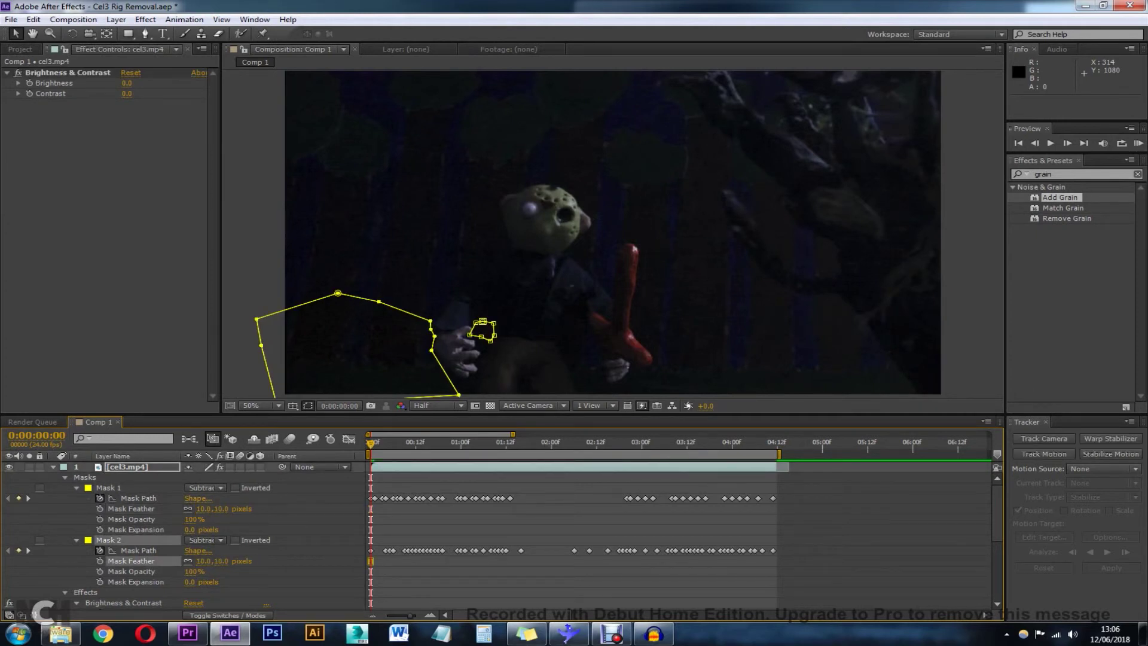
- Deselect the masks and play Comp 1 to check the softened mask edges
key("F2")
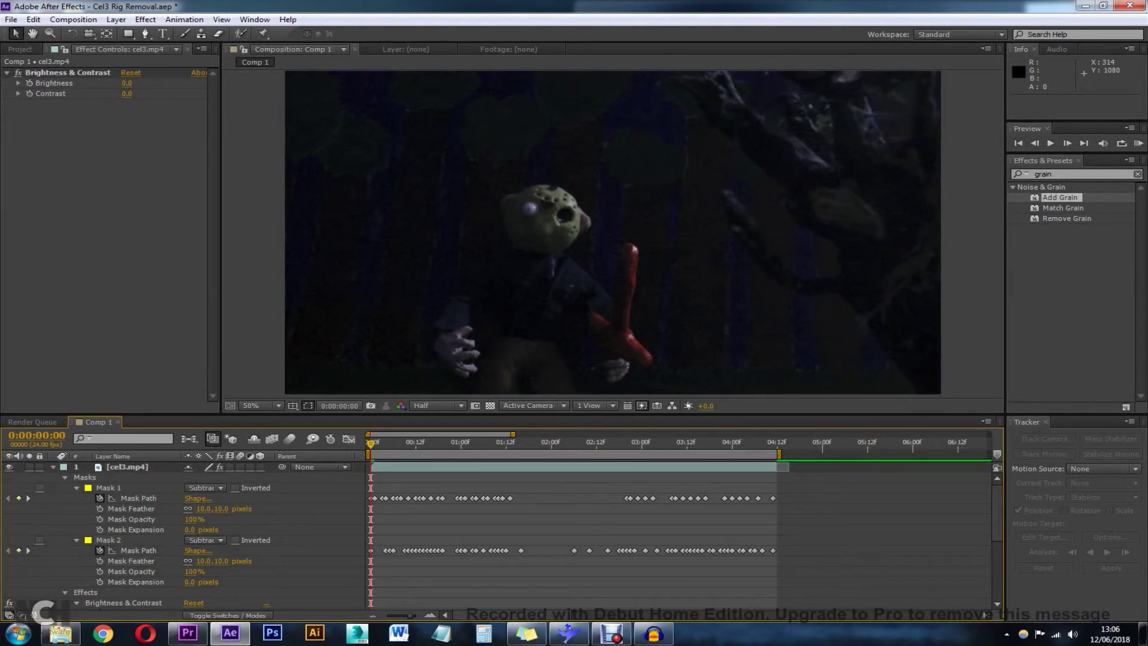
key("space")
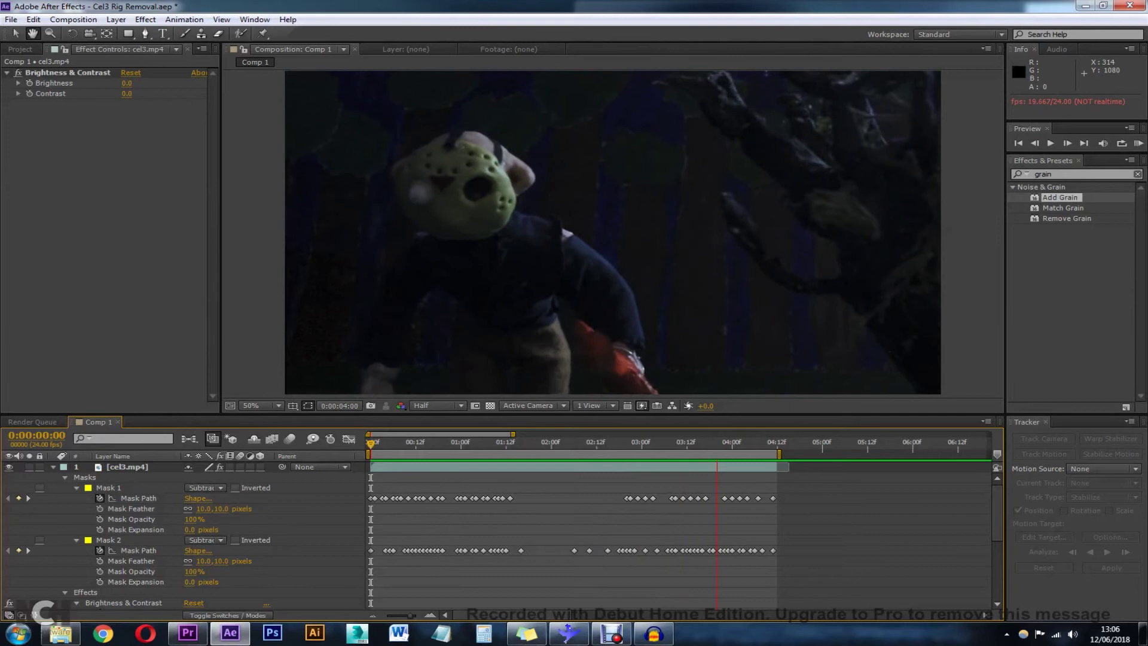
key("space")
- Render the queued Comp 1 to cel 3 rig removal.mp4
key("ctrl+m")
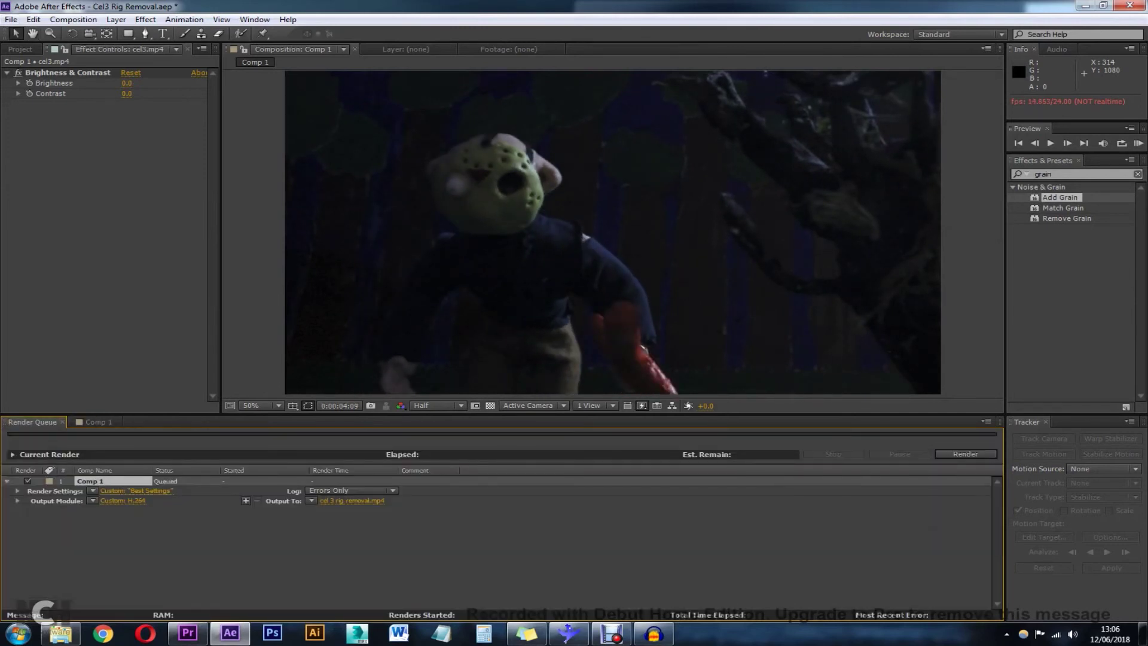
key("Return")
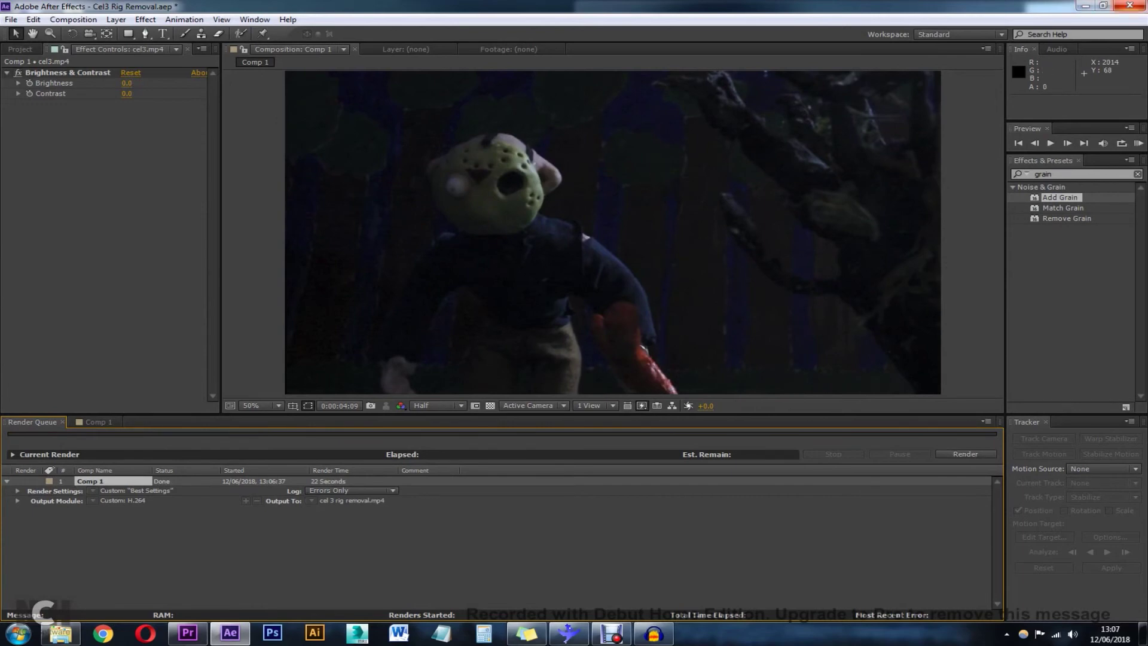
- Switch to the My Commission folder, play the original cel3.mp4 and fit its player to the left half of the desktop
left_click(1085, 6)
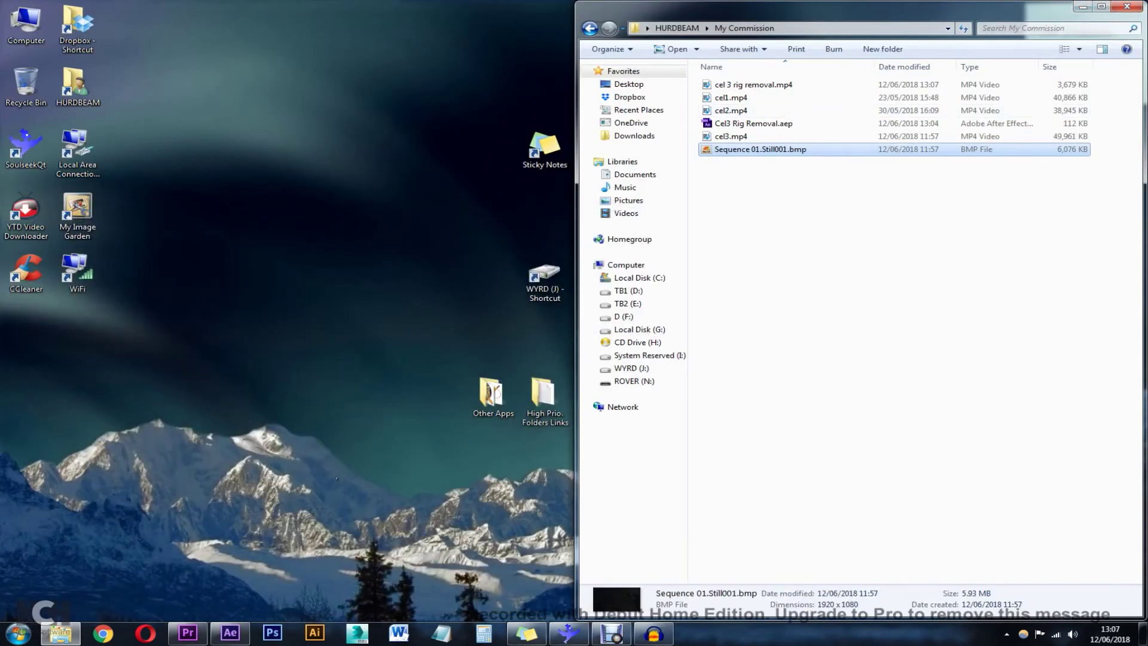
left_click(753, 85)
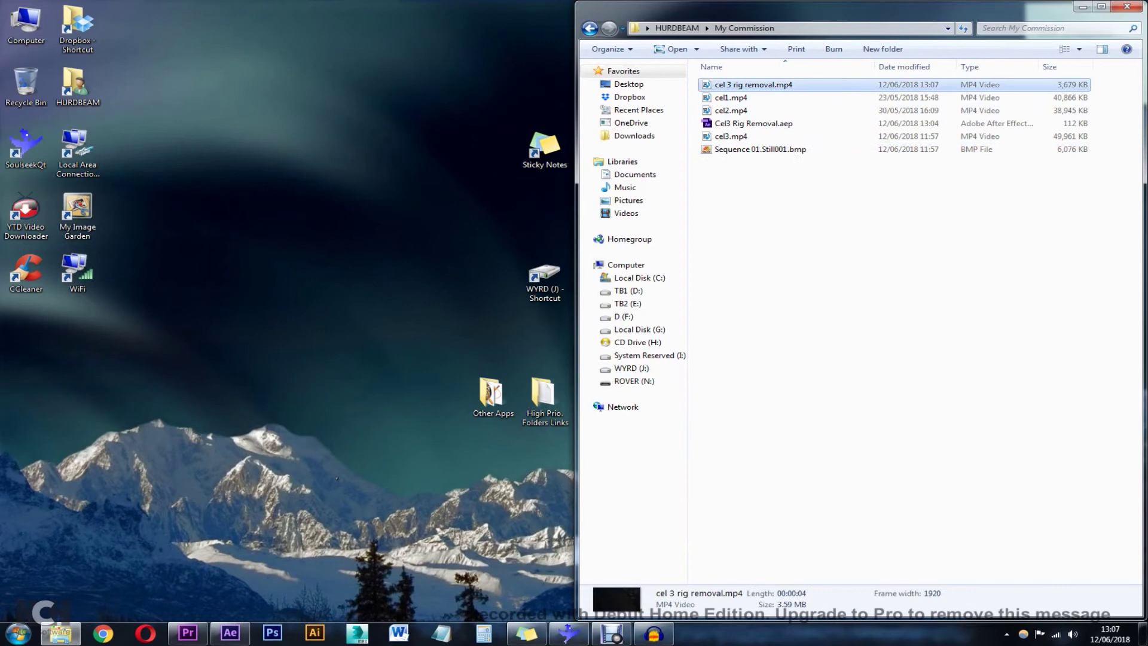
double_click(731, 137)
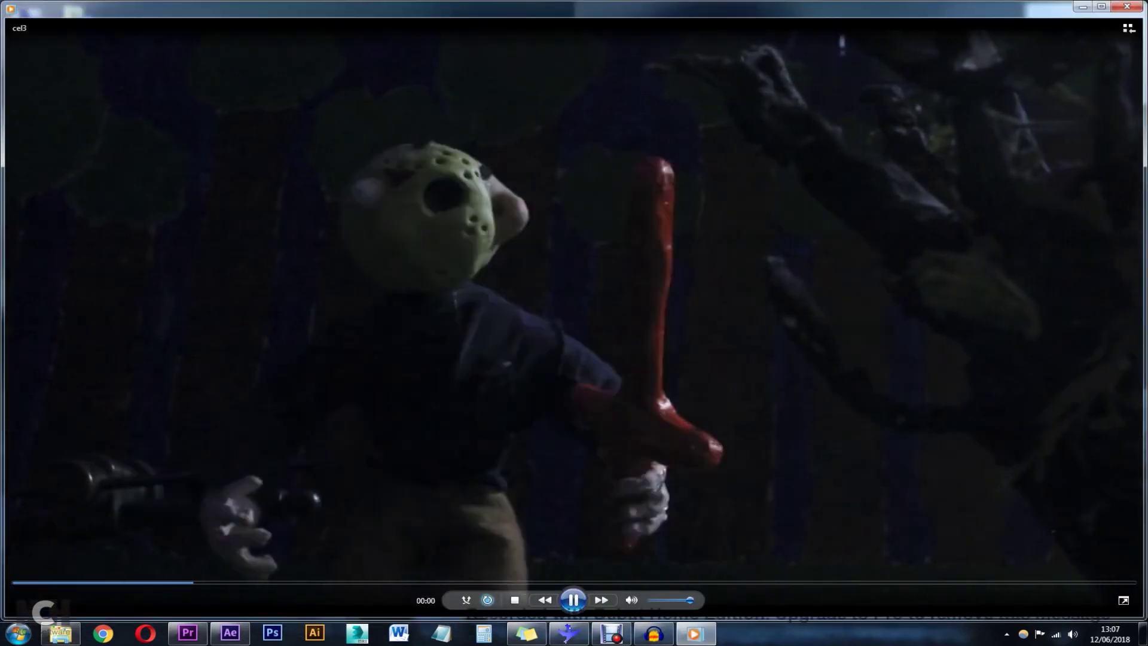
left_click_drag(598, 7, 1, 89)
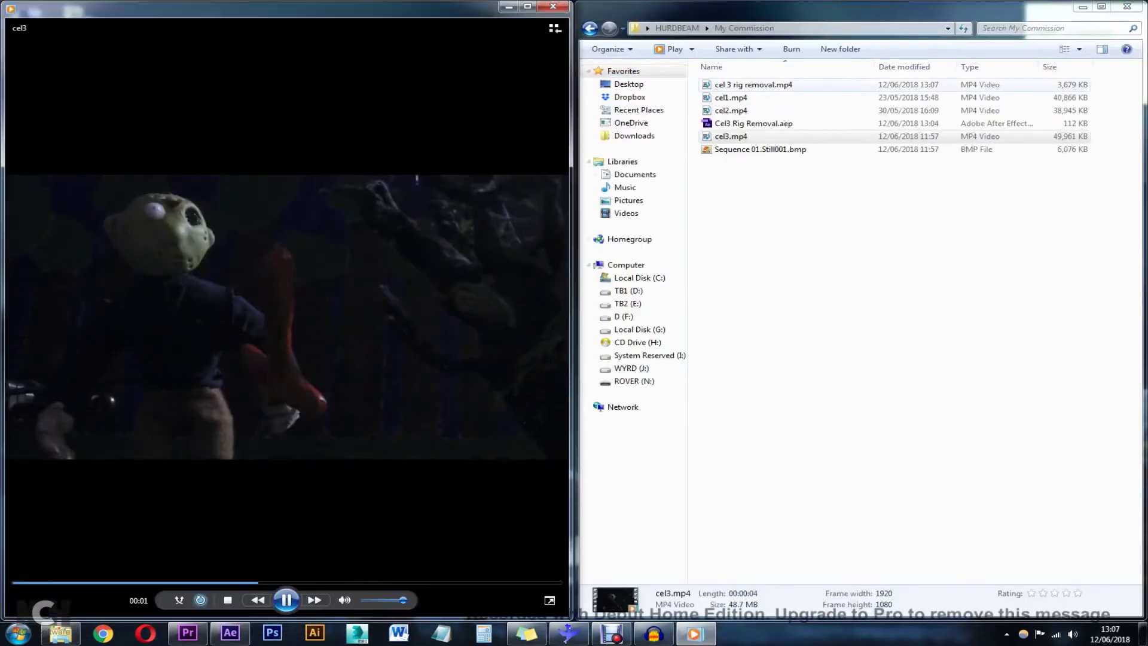
- Play the rendered cel 3 rig removal.mp4 in VLC media player for comparison with the original
right_click(753, 85)
mouse_move(796, 117)
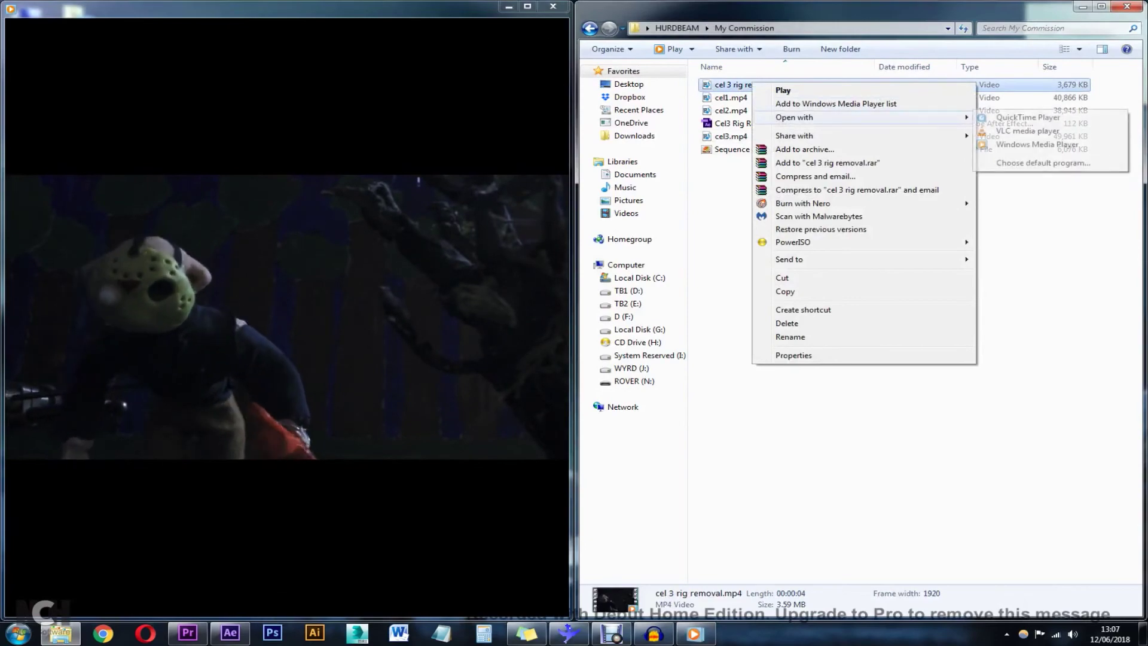
left_click(1017, 130)
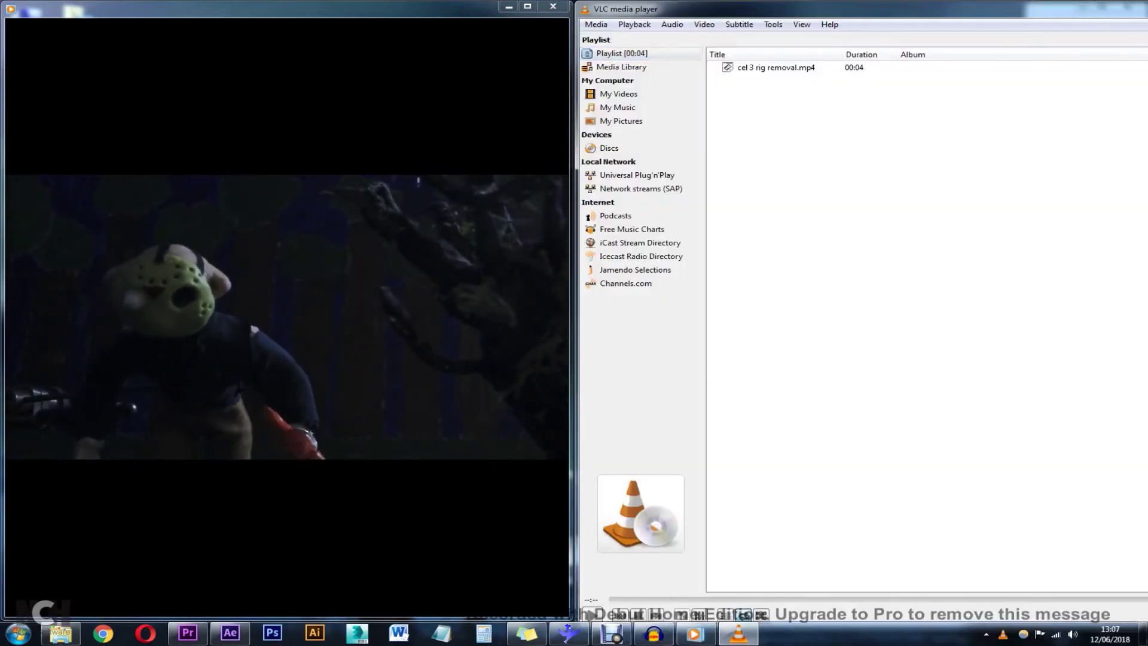
key("space")
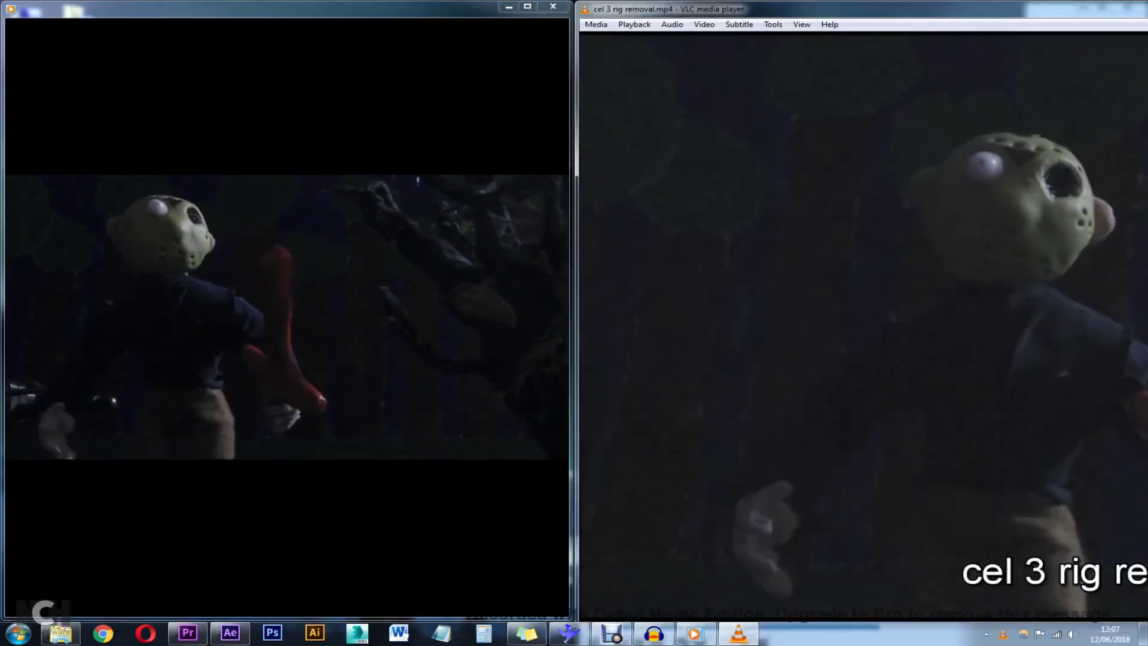
- Try to fit the VLC window beside the original clip's player, and close VLC
left_click_drag(957, 9, 1147, 162)
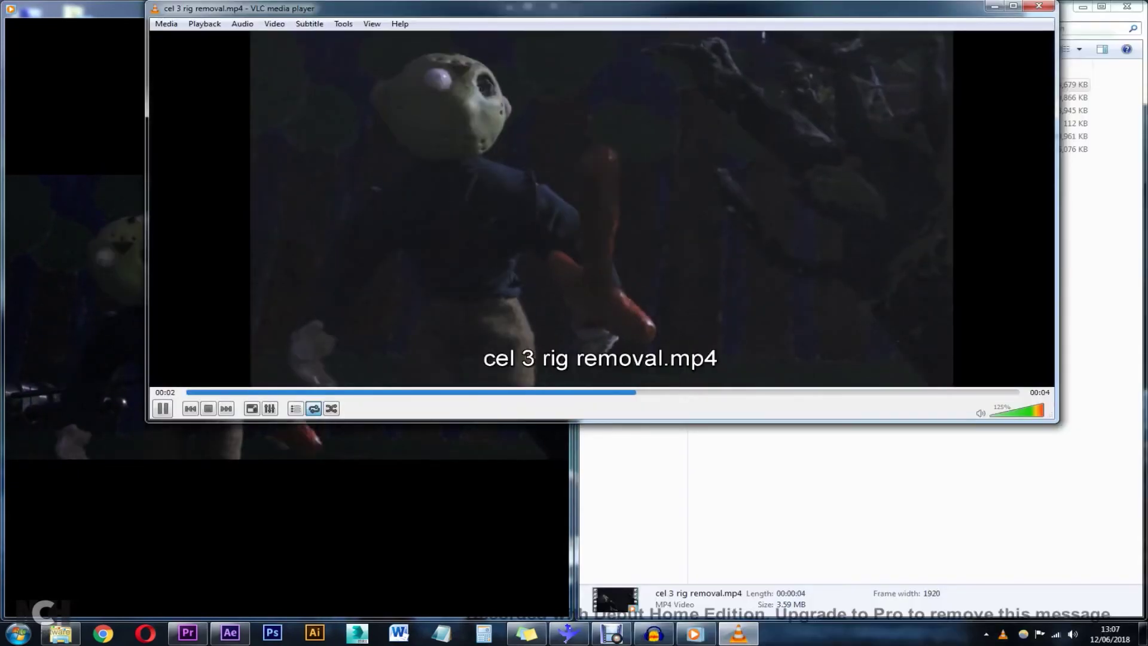
key("super+Right")
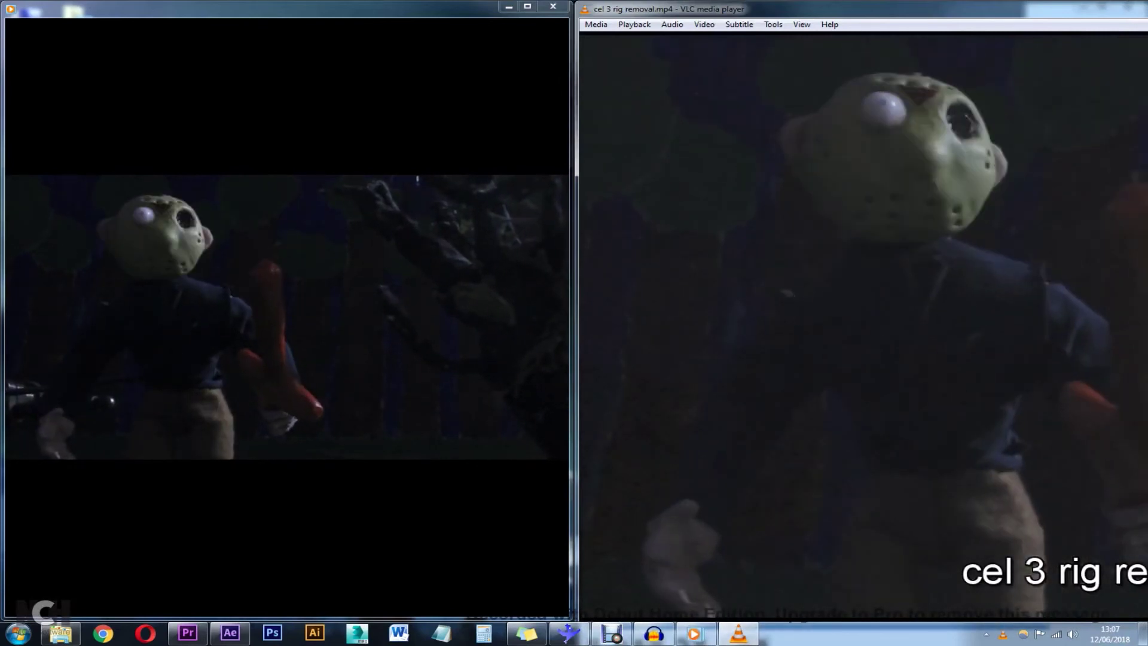
key("super+Left")
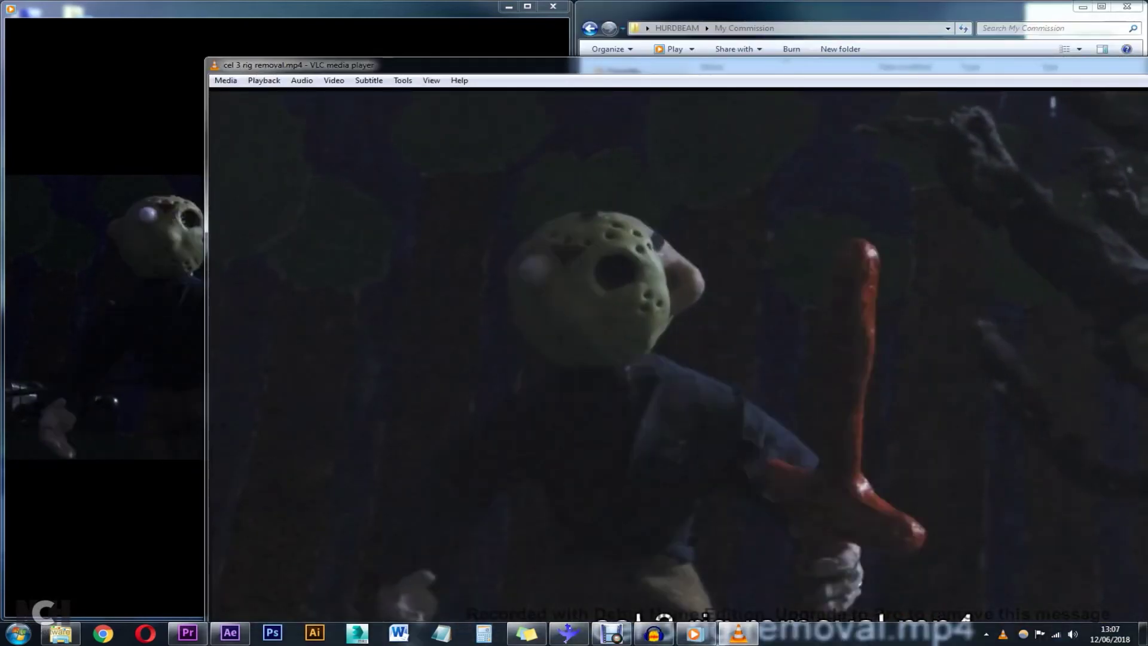
left_click_drag(957, 66, 659, 99)
left_click(1044, 98)
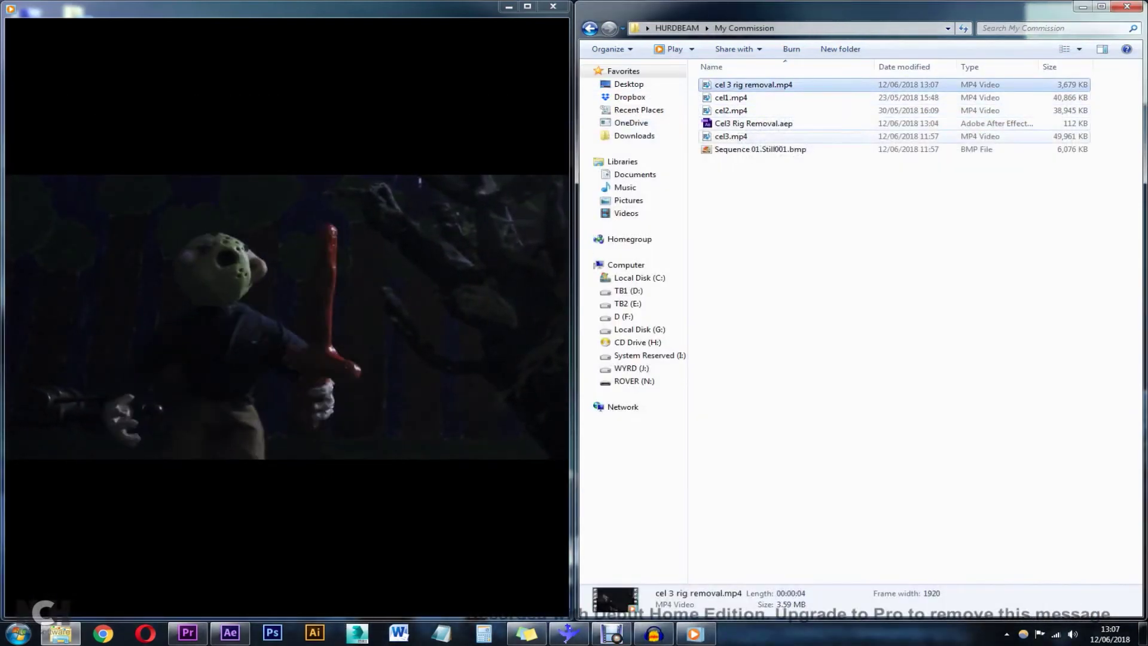
- Play cel 3 rig removal.mp4 full screen in Windows Media Player to review the finished render
right_click(734, 136)
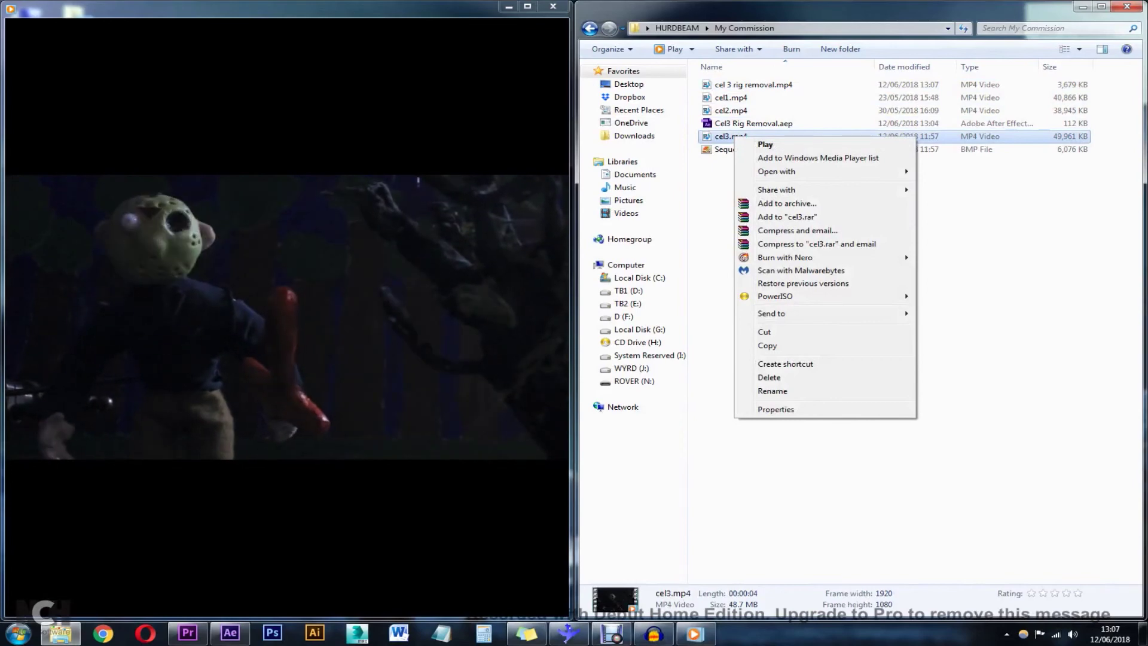
right_click(743, 90)
left_click(774, 99)
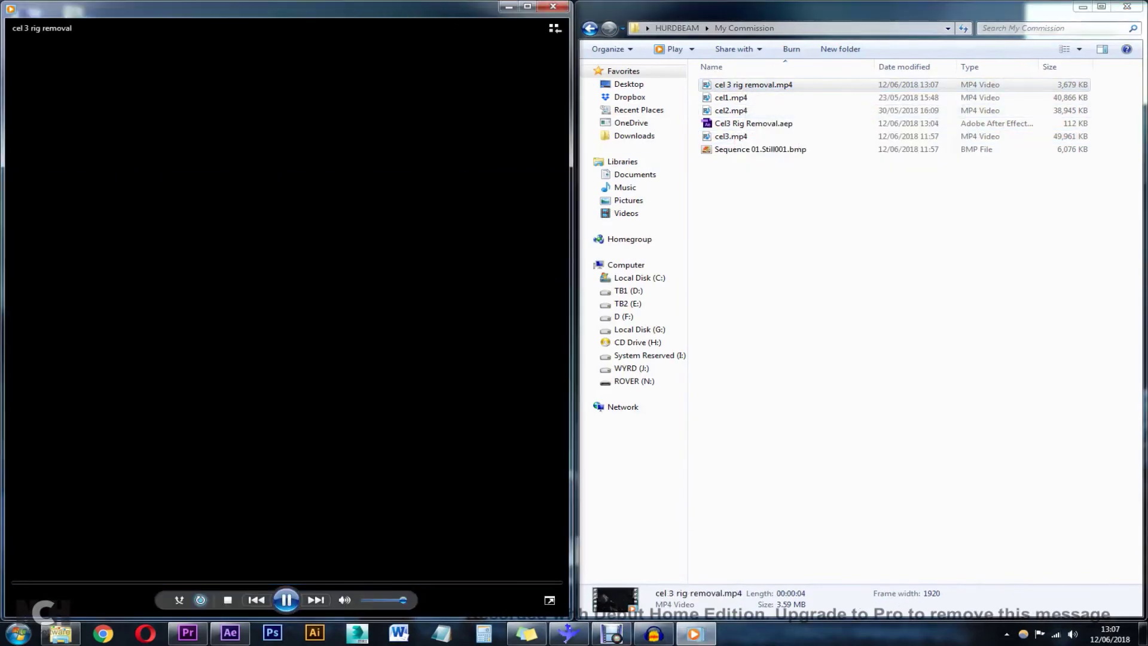
double_click(287, 317)
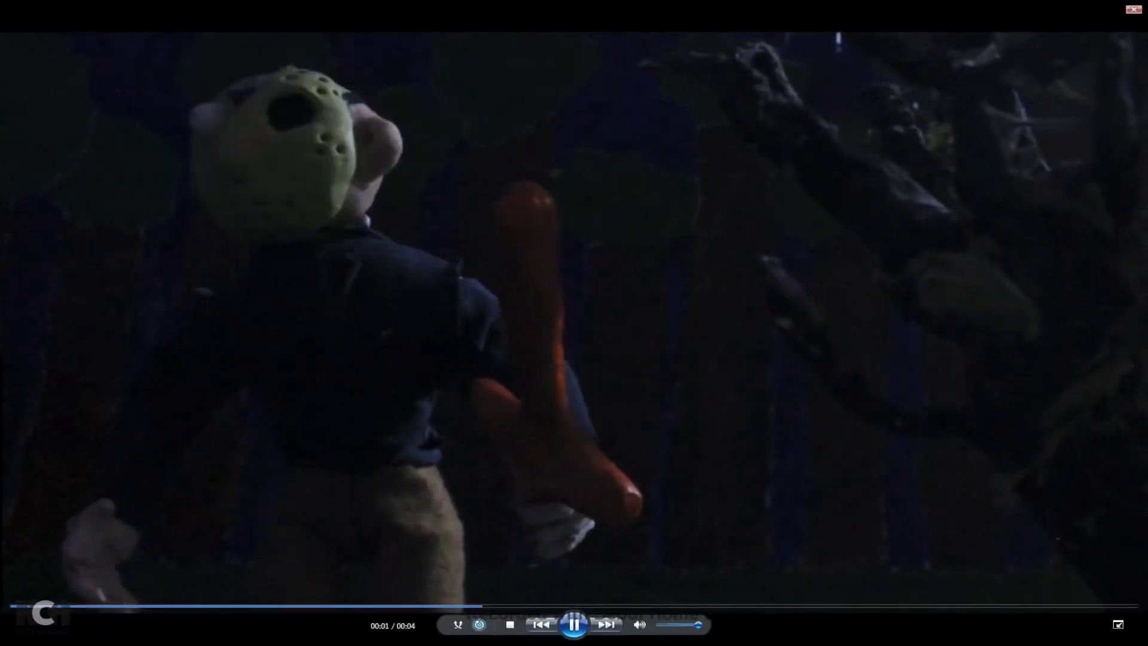